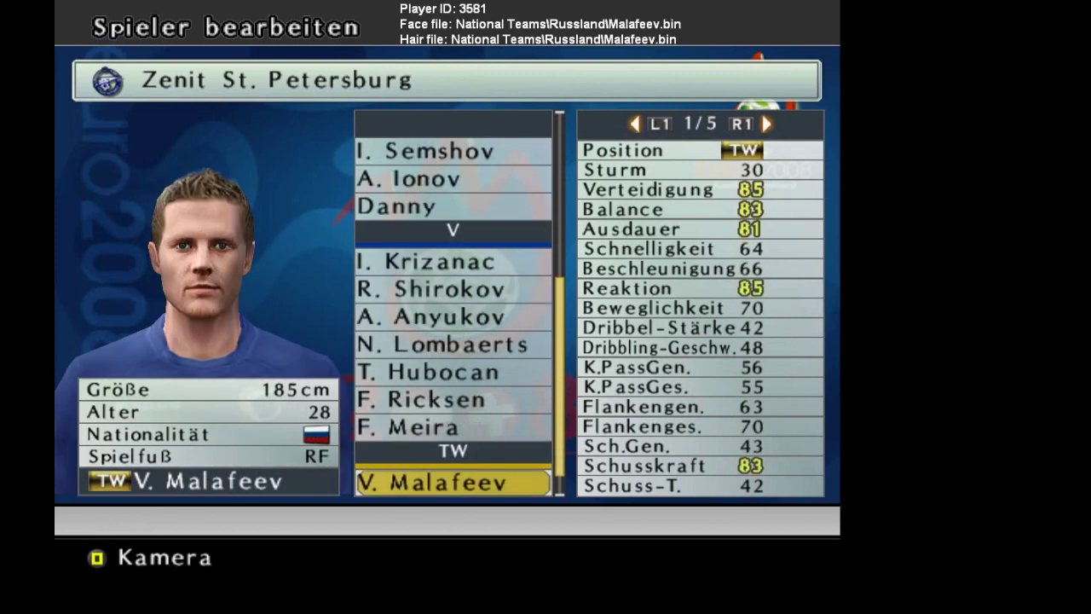
Inspect the Zenit St. Petersburg goalkeeper's kit in the player editor's appearance settings, leaving the player unchanged.
key(Down)
key(Up)
key(Return)
key(Down)
key(Down)
key(Down)
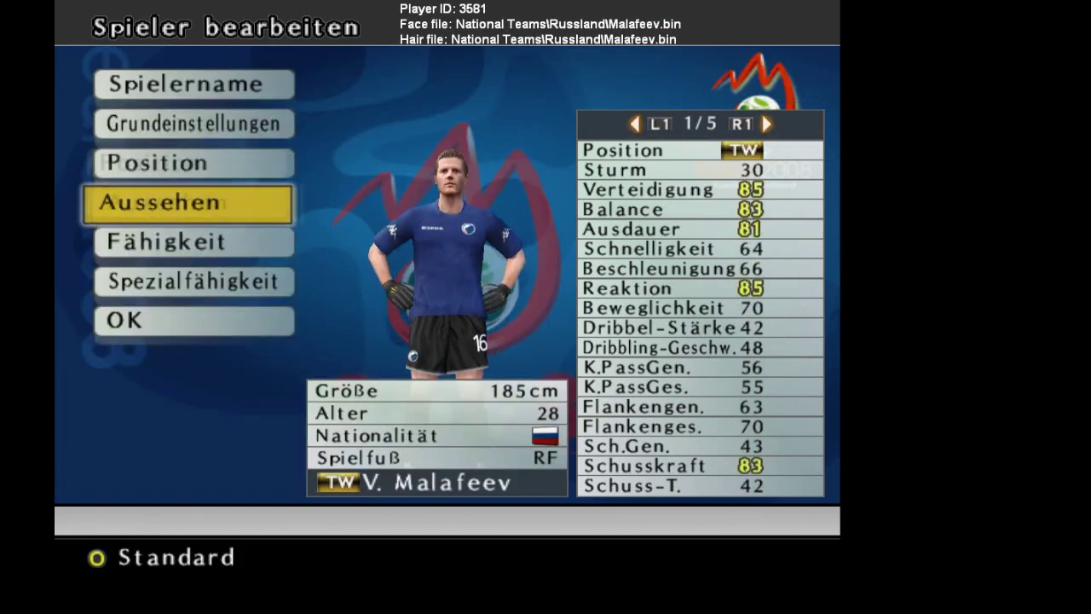
key(Return)
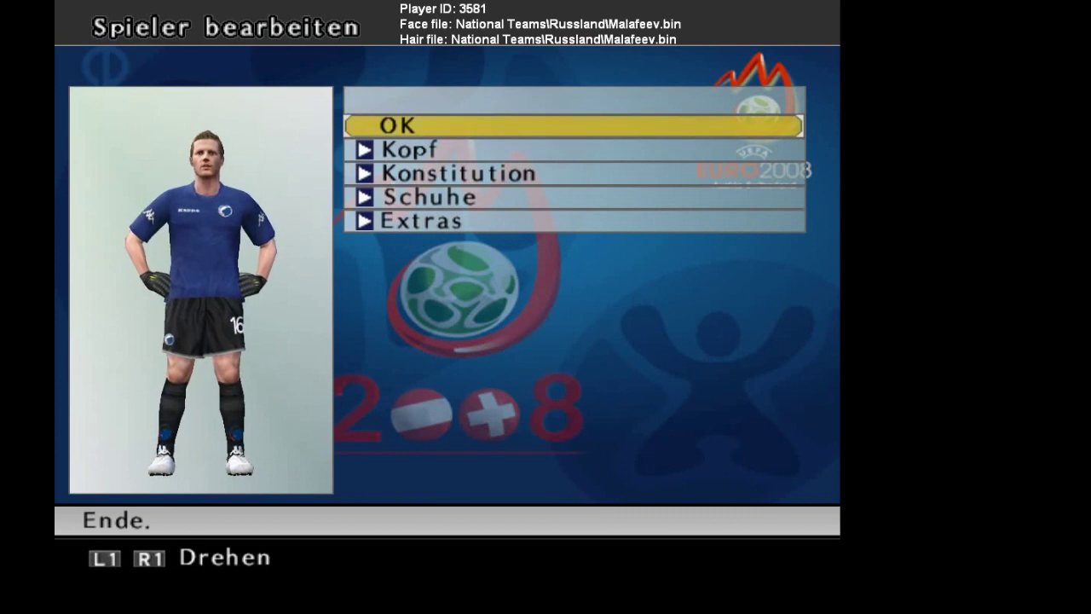
key(Return)
key(Down)
key(Down)
key(Down)
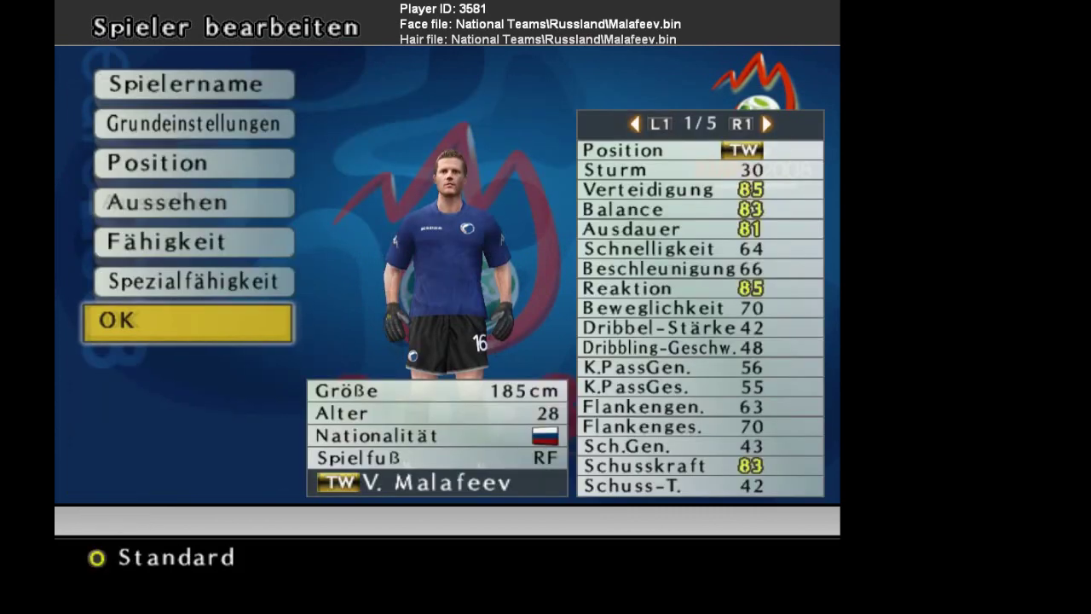
key(Return)
key(Escape)
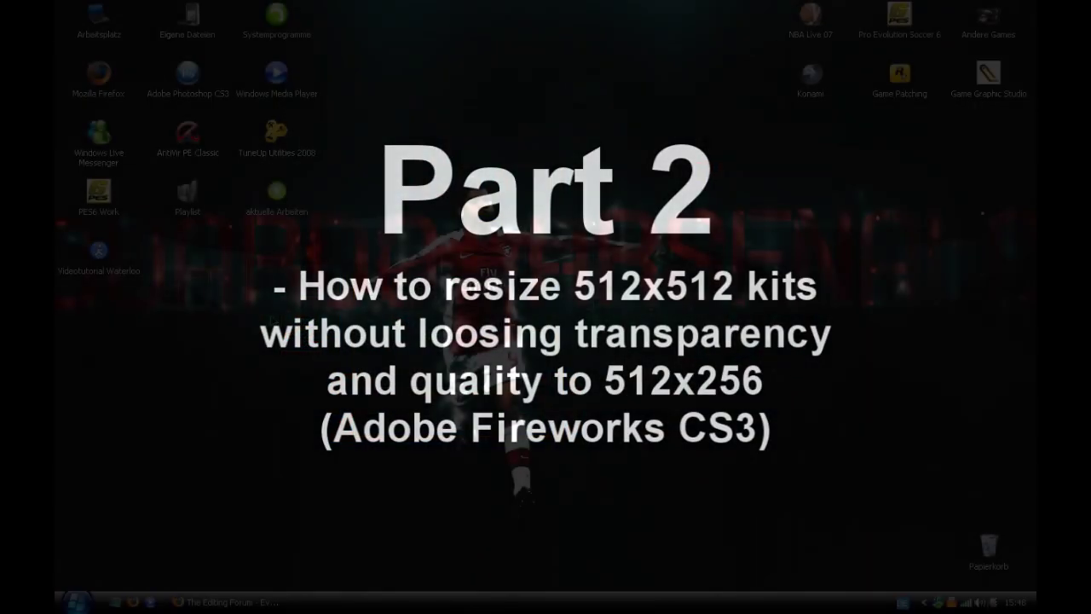
Open the Keeper Kit image from the Zenit Kits folder inside Videotutorial Waterloo in Adobe Fireworks CS3.
double_click(109, 261)
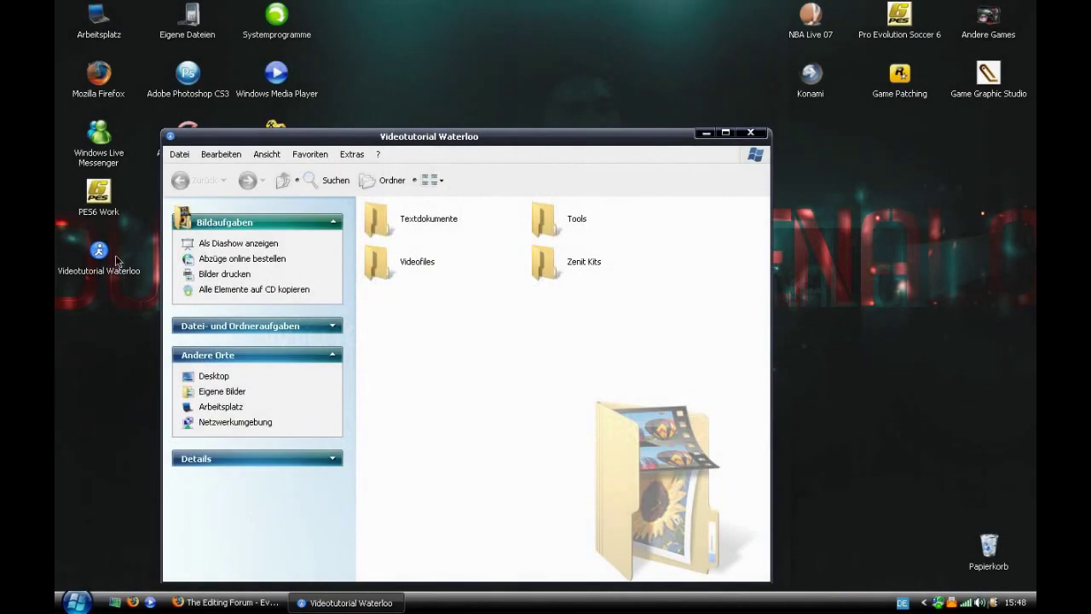
double_click(585, 260)
right_click(423, 482)
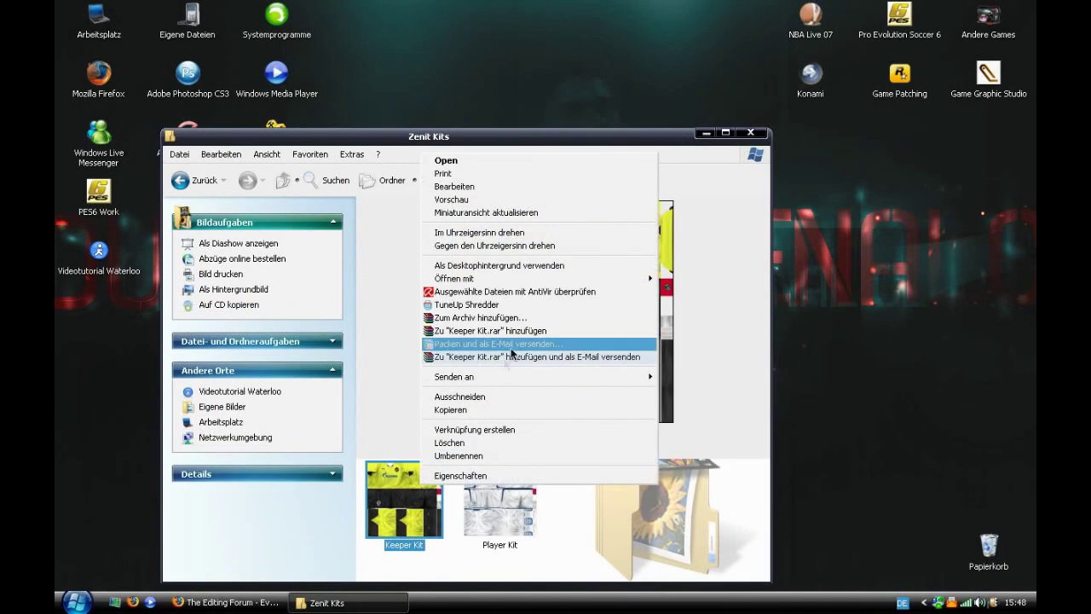
mouse_move(631, 277)
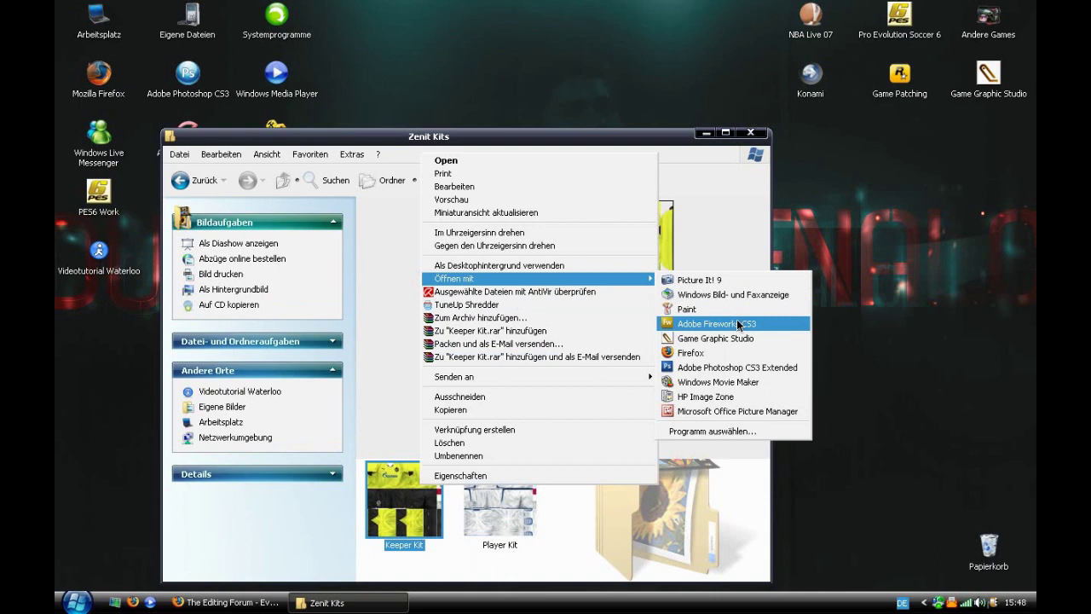
click(736, 323)
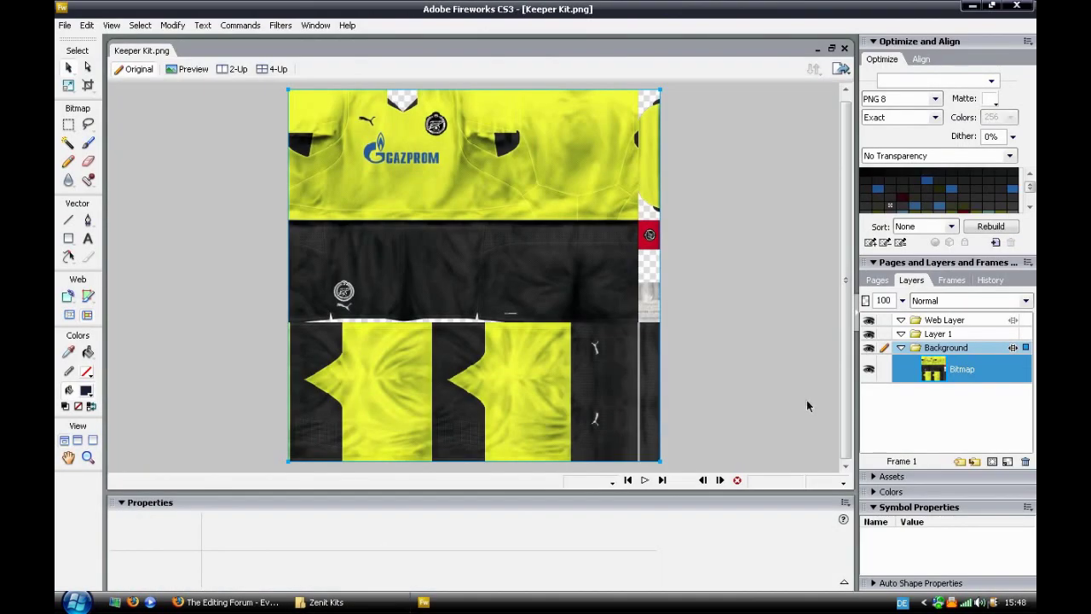
Resize the keeper kit image to a height of 256 pixels, keeping the width at 512 pixels.
click(842, 482)
click(833, 361)
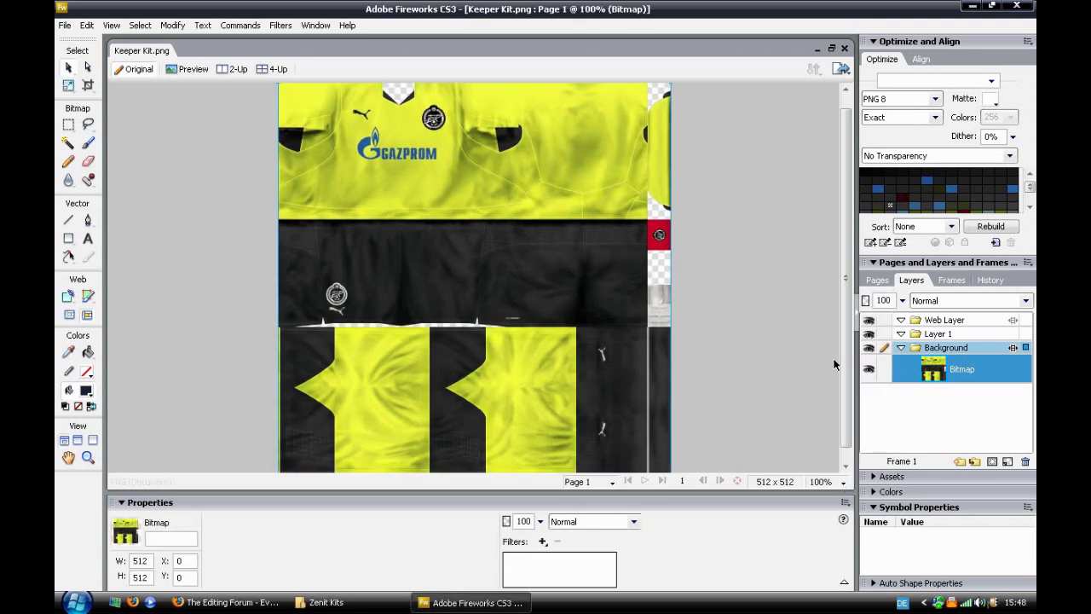
click(173, 26)
mouse_move(189, 42)
click(369, 45)
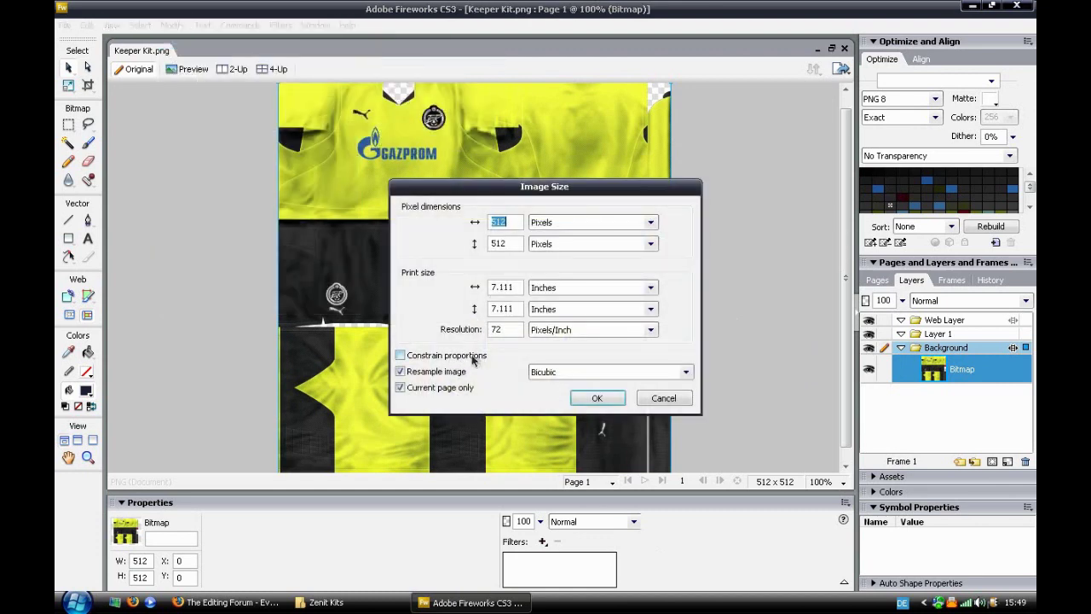
drag(509, 245, 486, 246)
text(256)
click(597, 396)
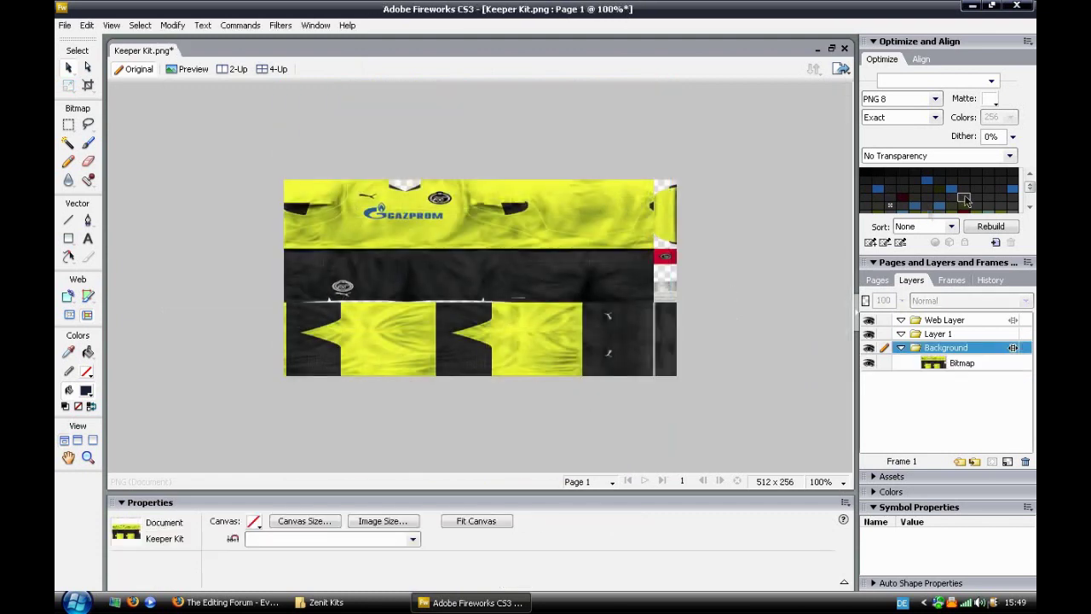
Set the keeper kit's PNG 8 optimization to Alpha Transparency with an Adaptive palette.
click(1009, 156)
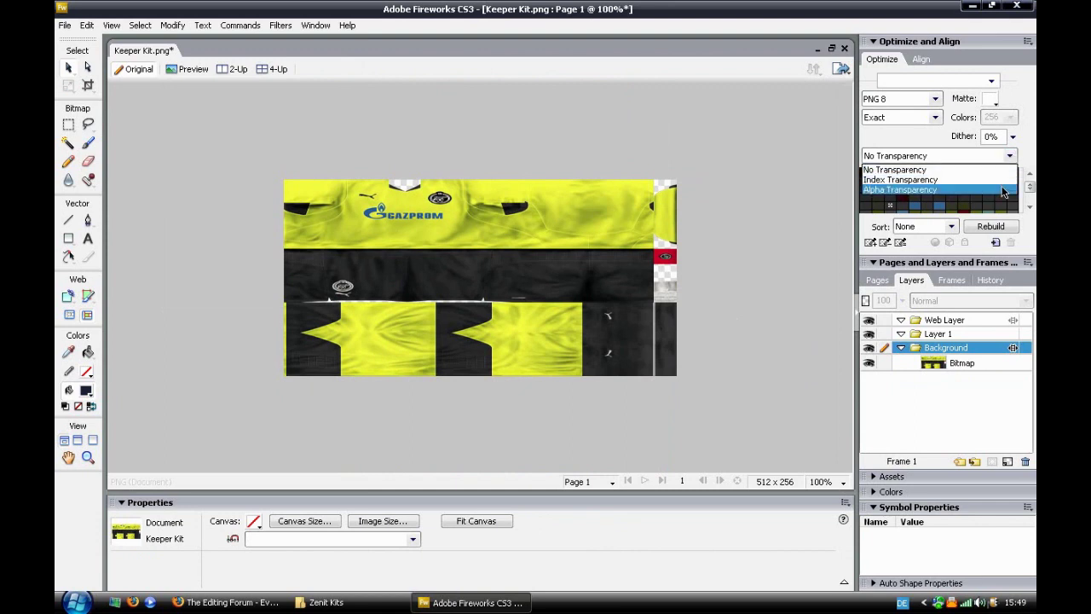
click(993, 189)
click(935, 118)
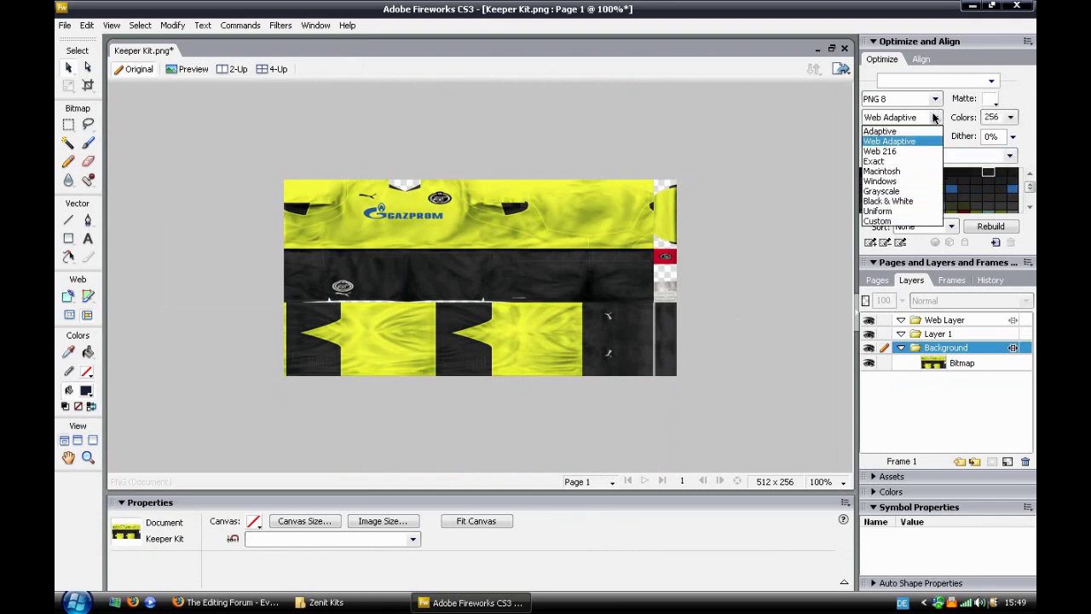
click(927, 133)
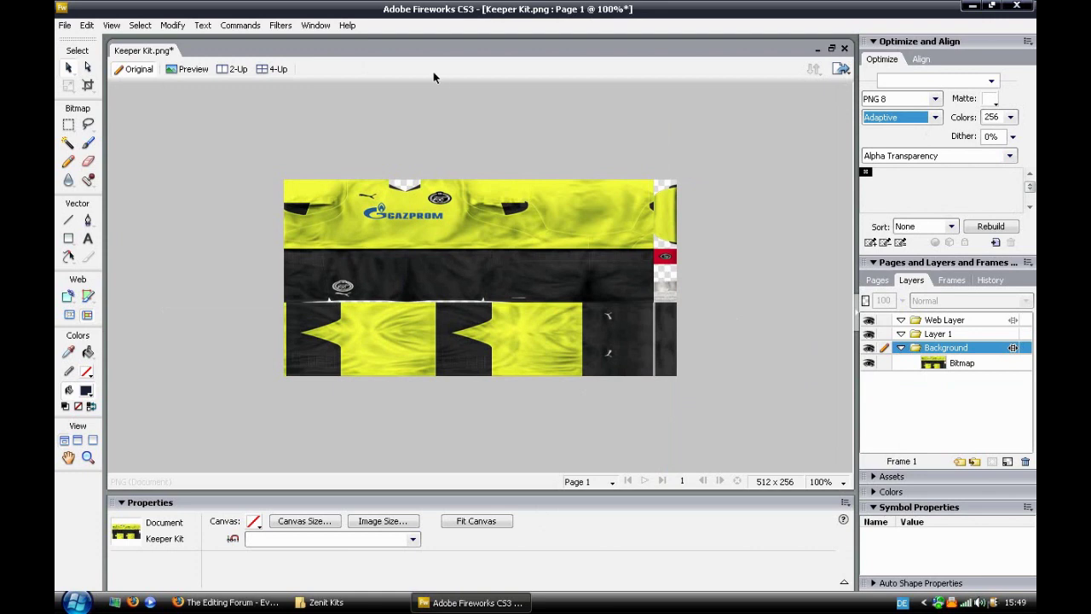
Export the keeper kit to the Zenit Kits folder as Keeper Kit Edited, and quit without saving changes to the original.
click(61, 26)
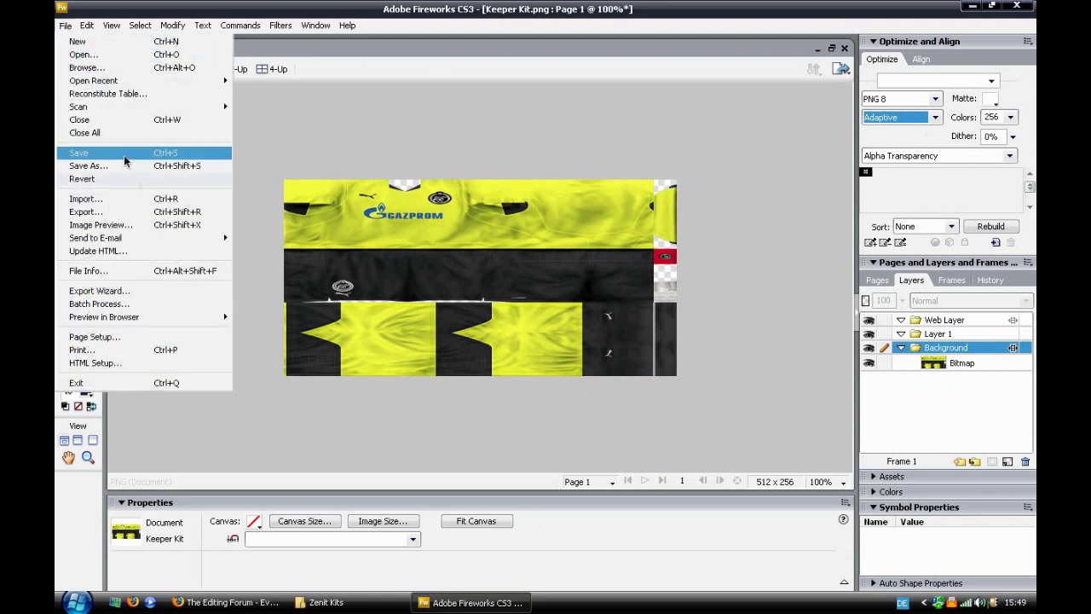
click(130, 218)
click(561, 358)
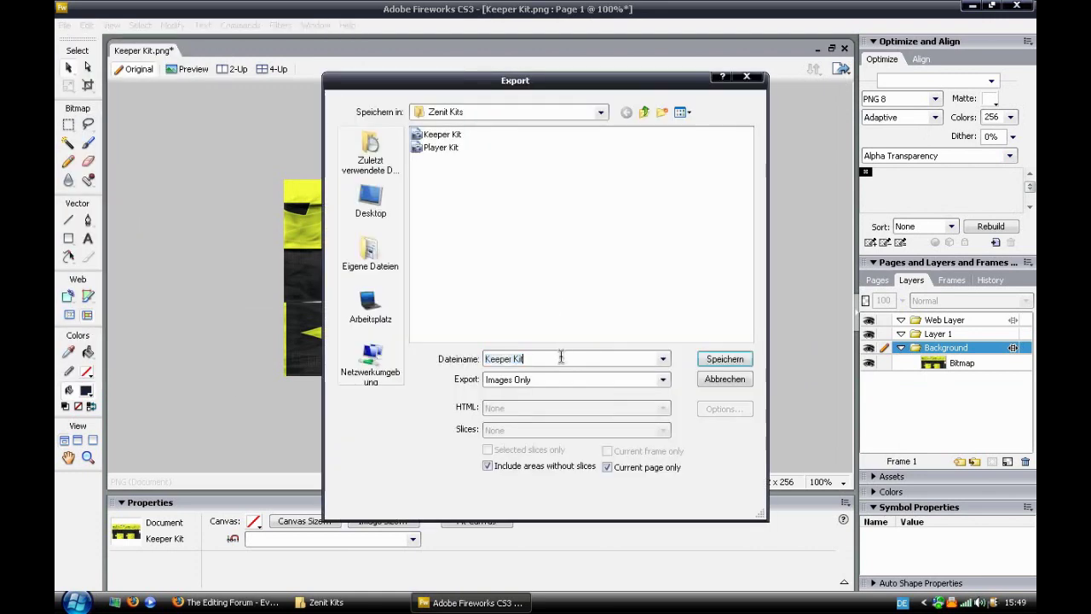
text(Edited)
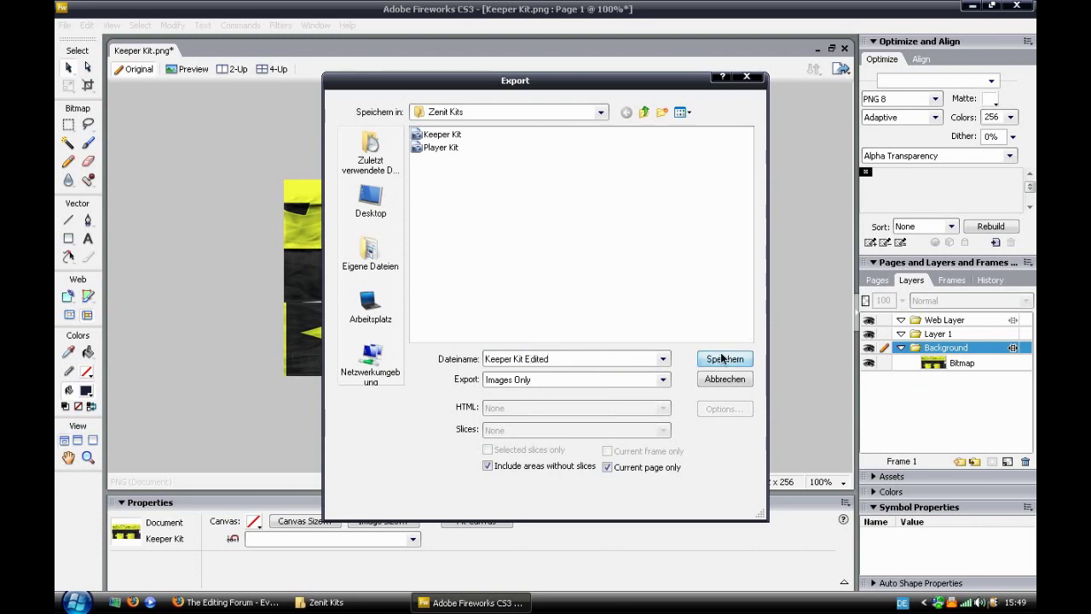
click(721, 359)
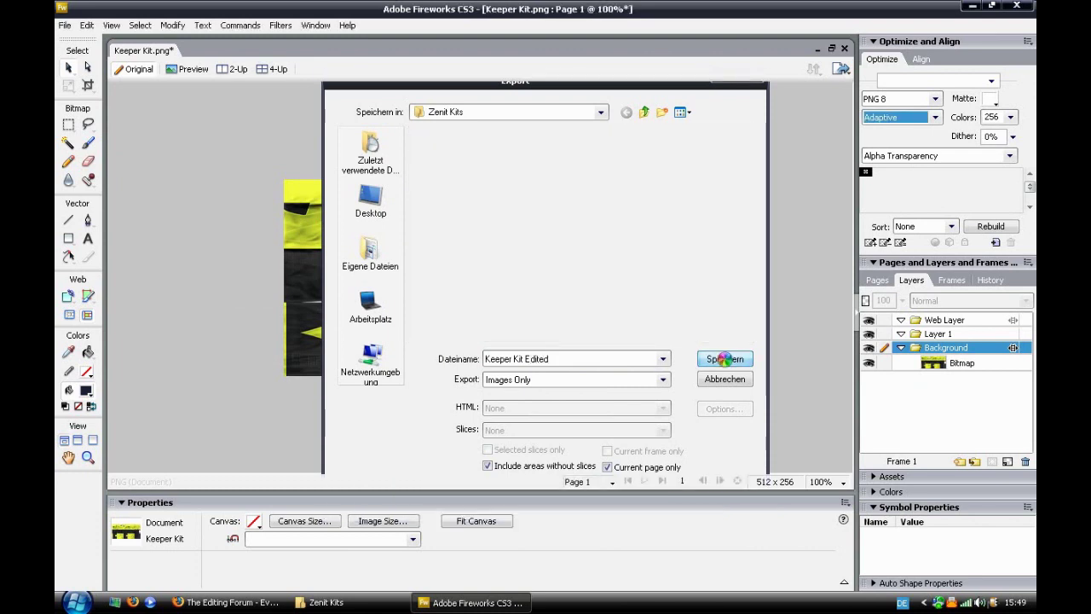
click(1016, 5)
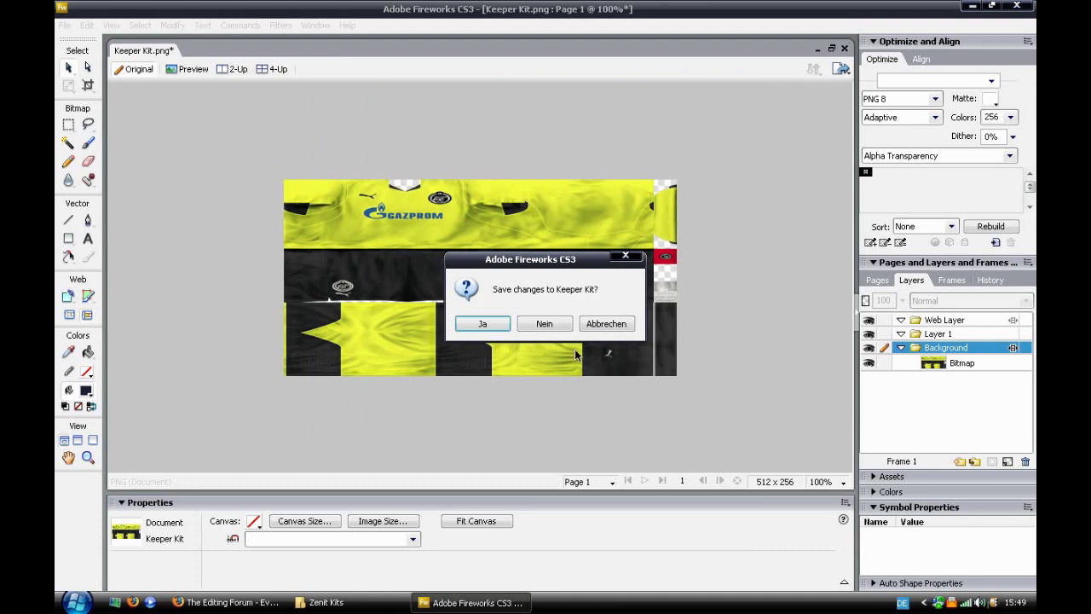
click(544, 323)
Open the Player Kit image from the Zenit Kits folder in Adobe Fireworks CS3.
click(503, 505)
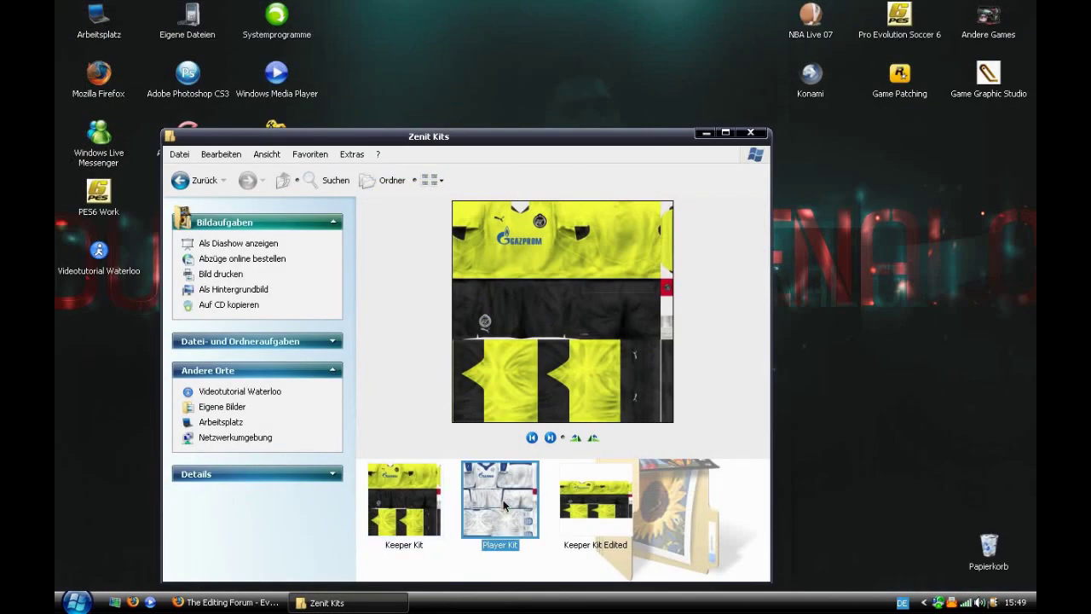
right_click(504, 505)
mouse_move(625, 294)
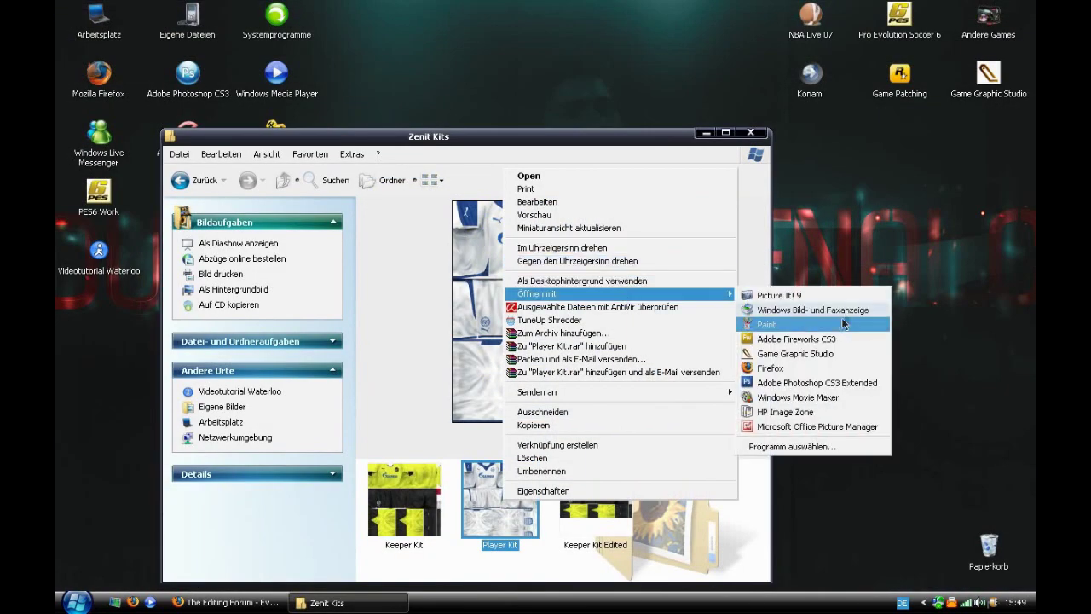
click(844, 339)
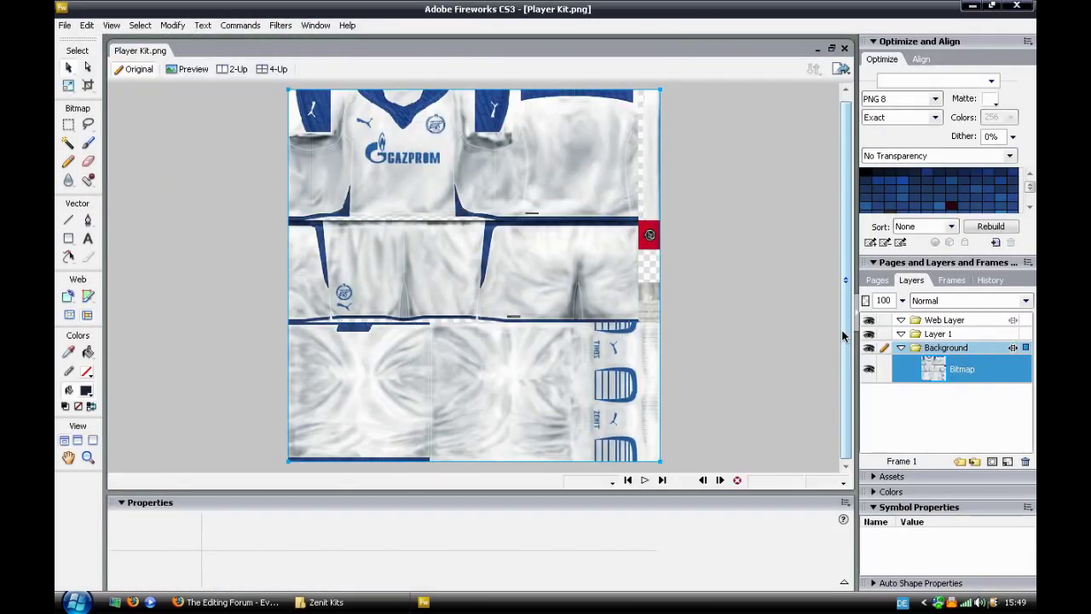
Resize the player kit image to a height of 256 pixels, keeping the width at 512 pixels.
click(843, 482)
click(827, 363)
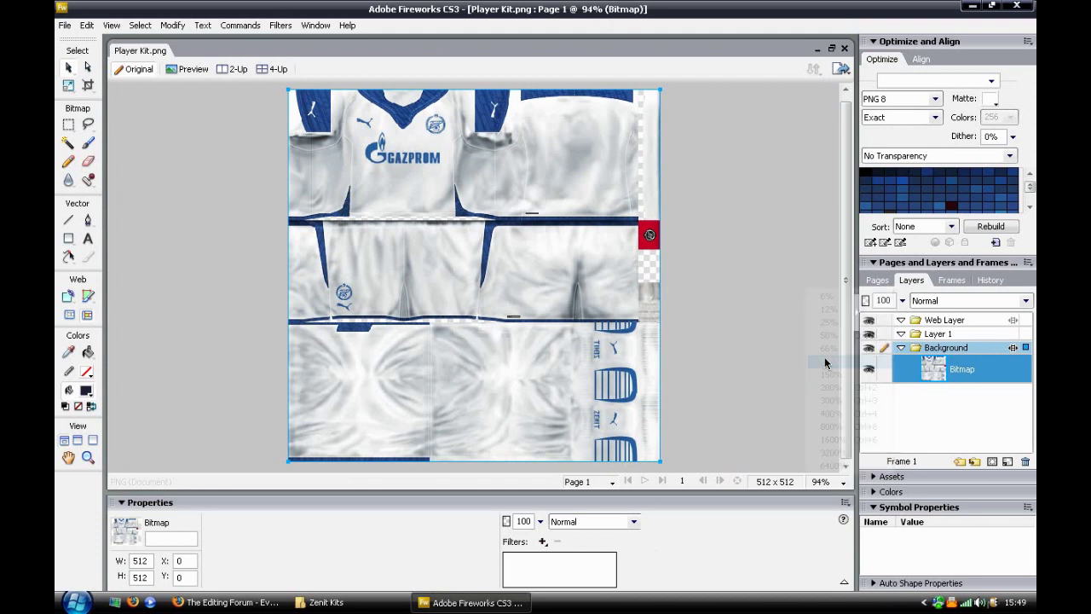
click(172, 24)
mouse_move(183, 41)
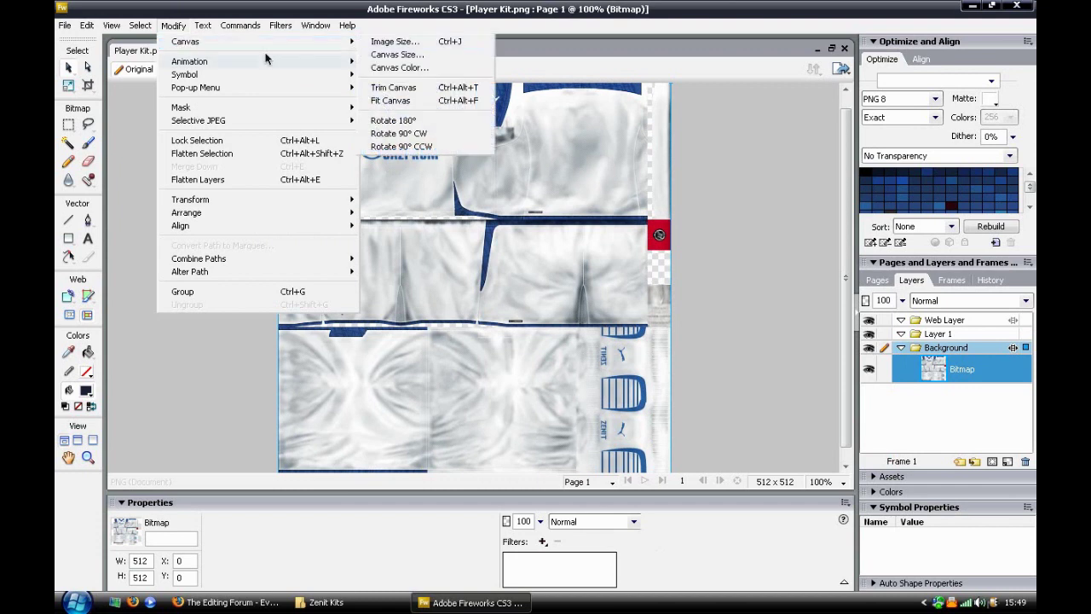
click(372, 42)
double_click(505, 243)
text(2)
click(607, 399)
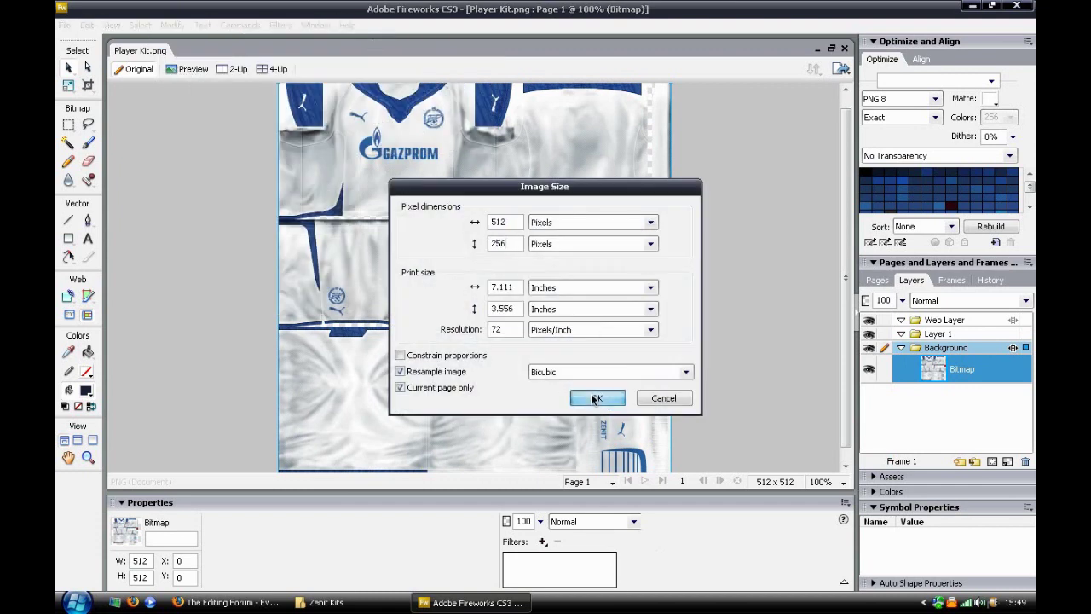
Set the player kit's PNG 8 optimization to Alpha Transparency with an Adaptive palette.
click(1009, 157)
click(1003, 189)
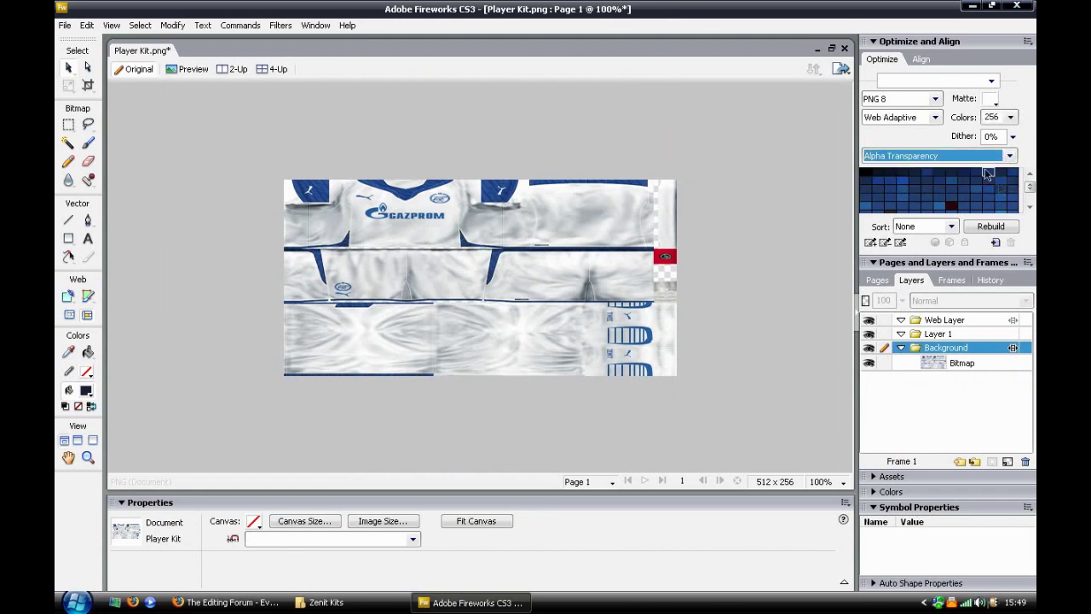
click(935, 117)
click(932, 128)
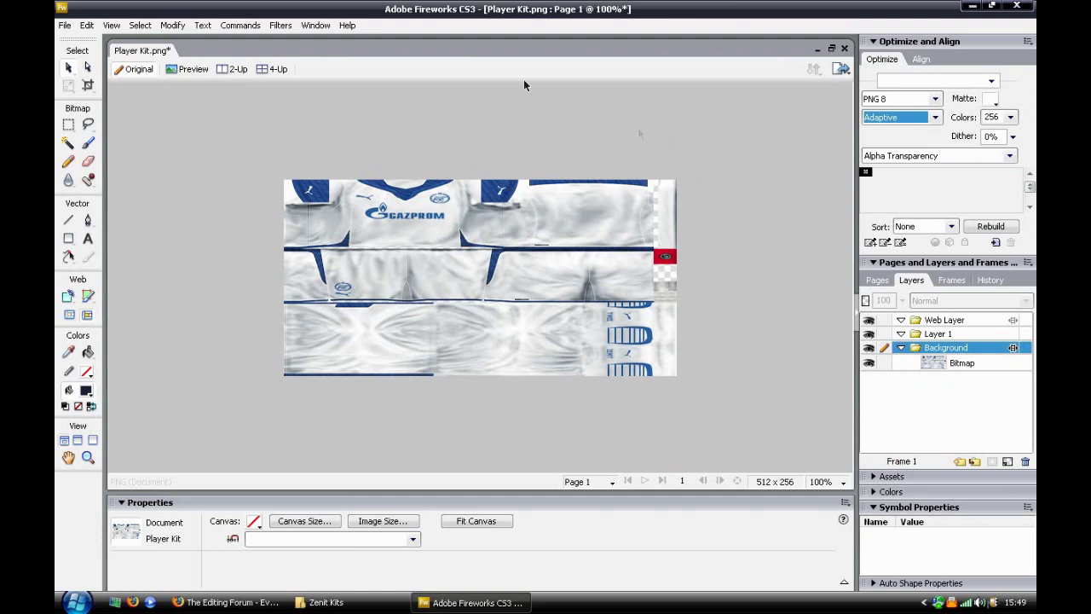
Export the player kit to the Zenit Kits folder as Player Kit Edited, and quit without saving changes to the original.
click(70, 30)
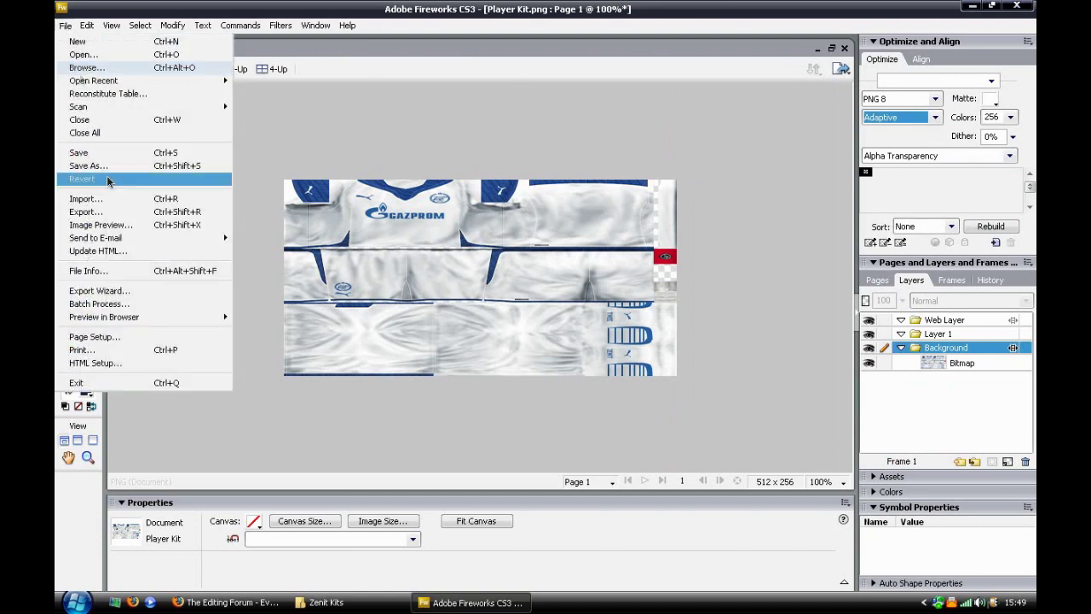
click(94, 210)
click(540, 359)
text(Edited)
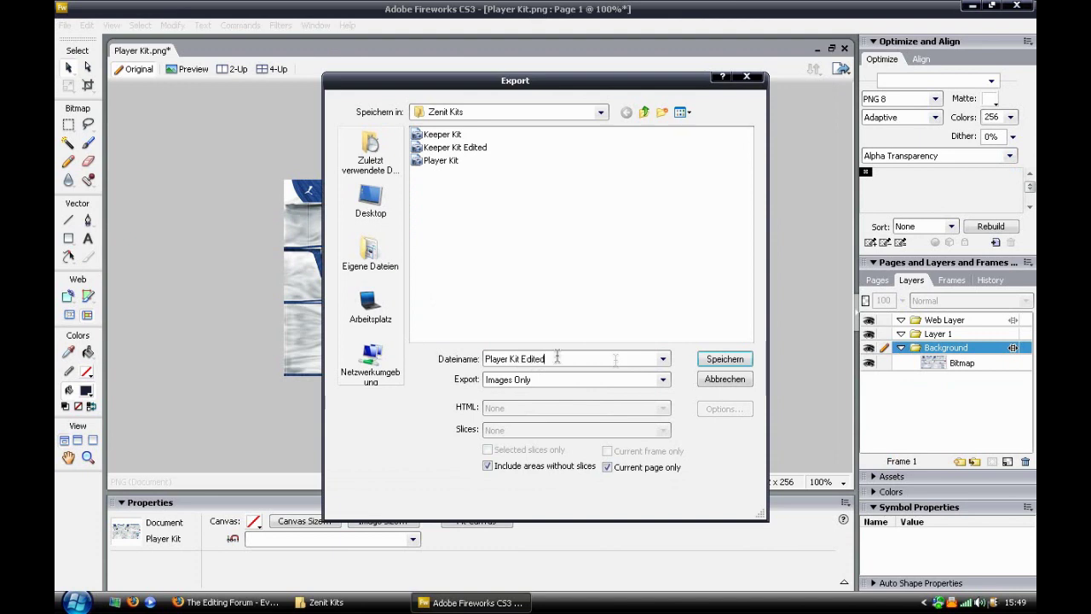
click(716, 361)
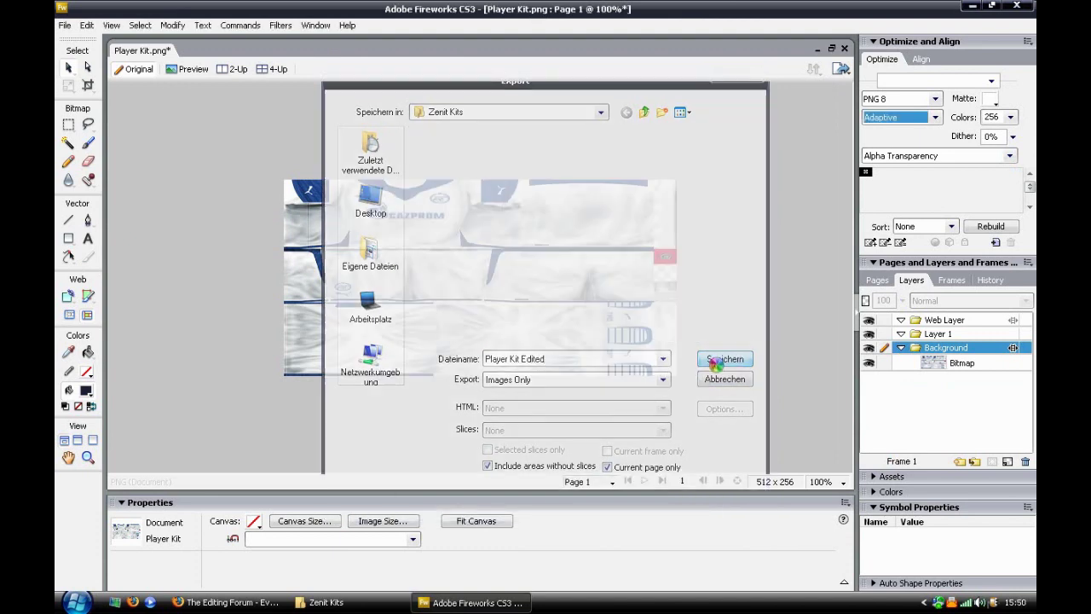
click(1016, 6)
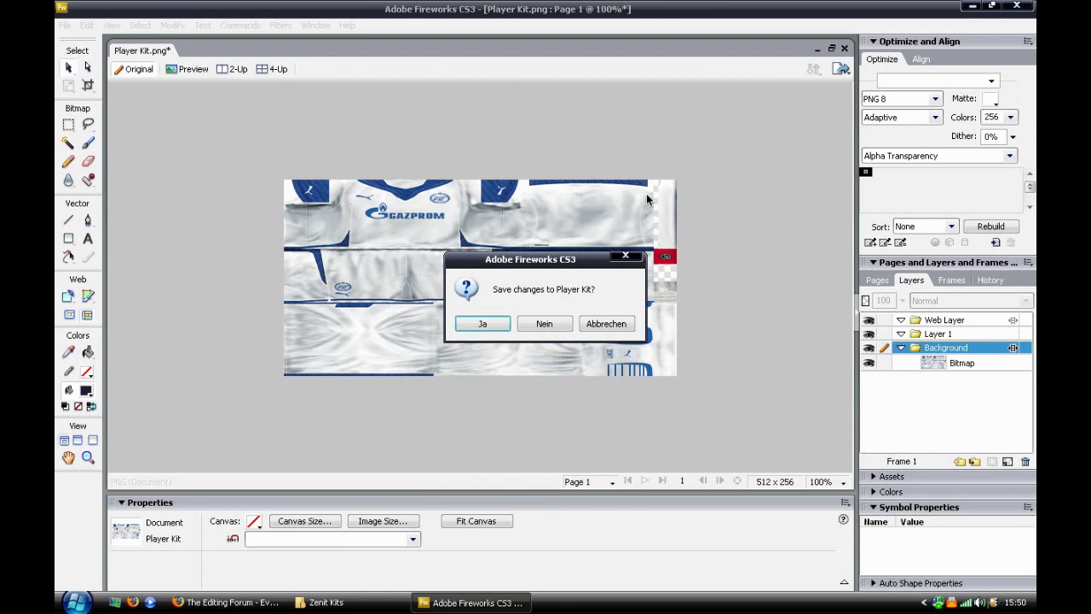
click(544, 324)
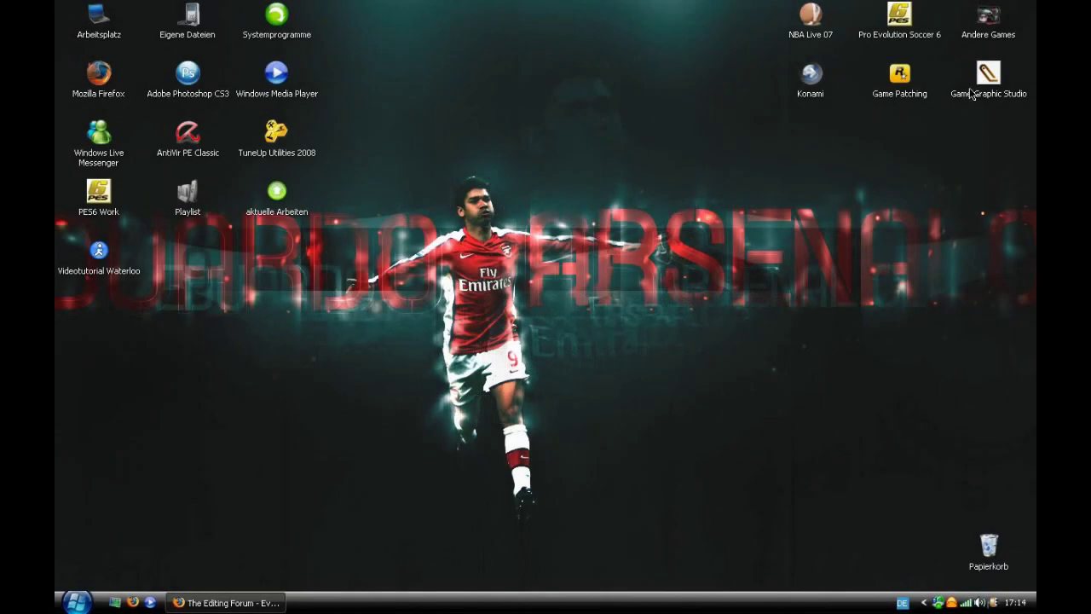
Launch Game Graphic Studio and load the 0_text file from the dat folder.
click(972, 94)
double_click(972, 94)
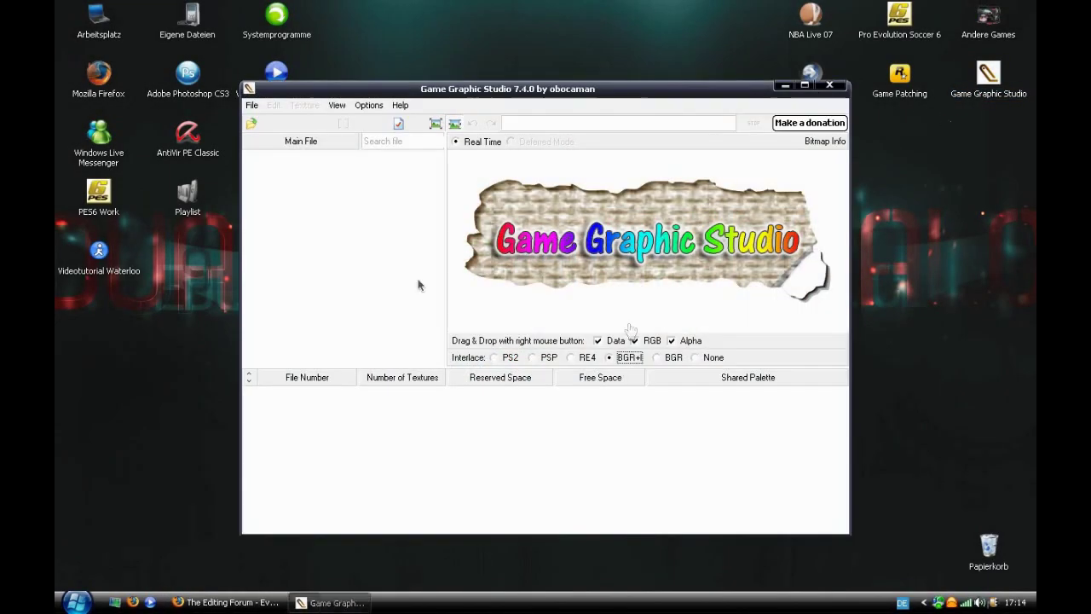
click(252, 126)
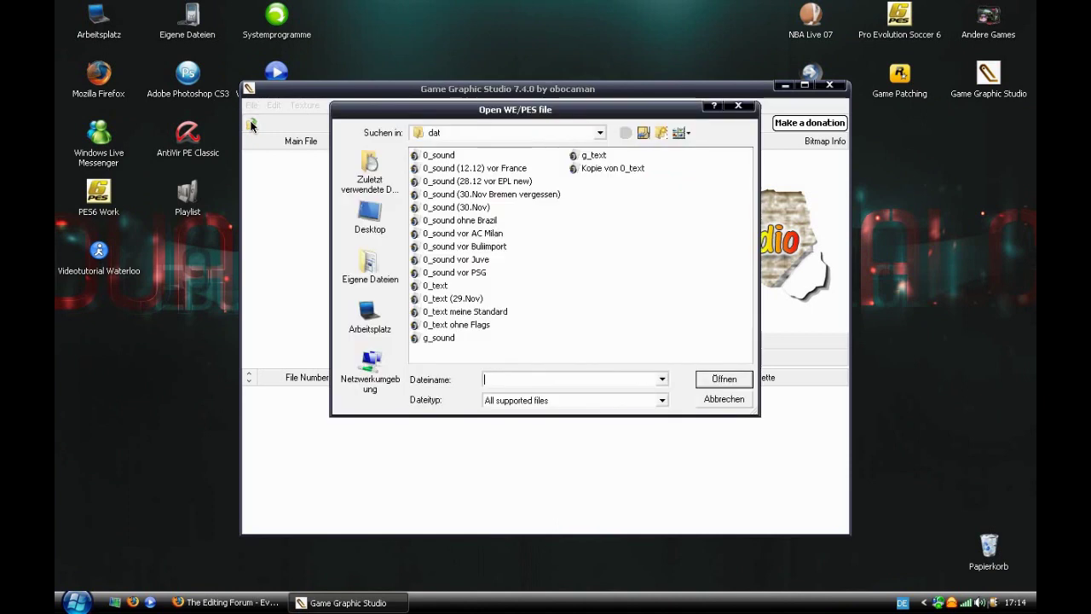
double_click(436, 289)
click(516, 333)
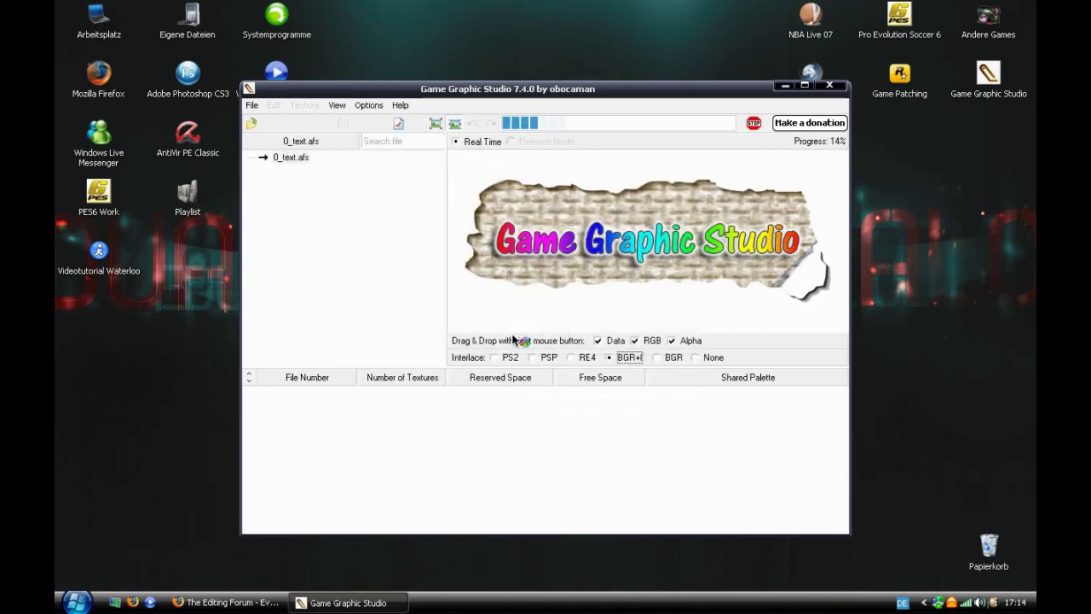
Find file number 51 in the 0_text.afs file list.
click(434, 249)
text(51)
key(Return)
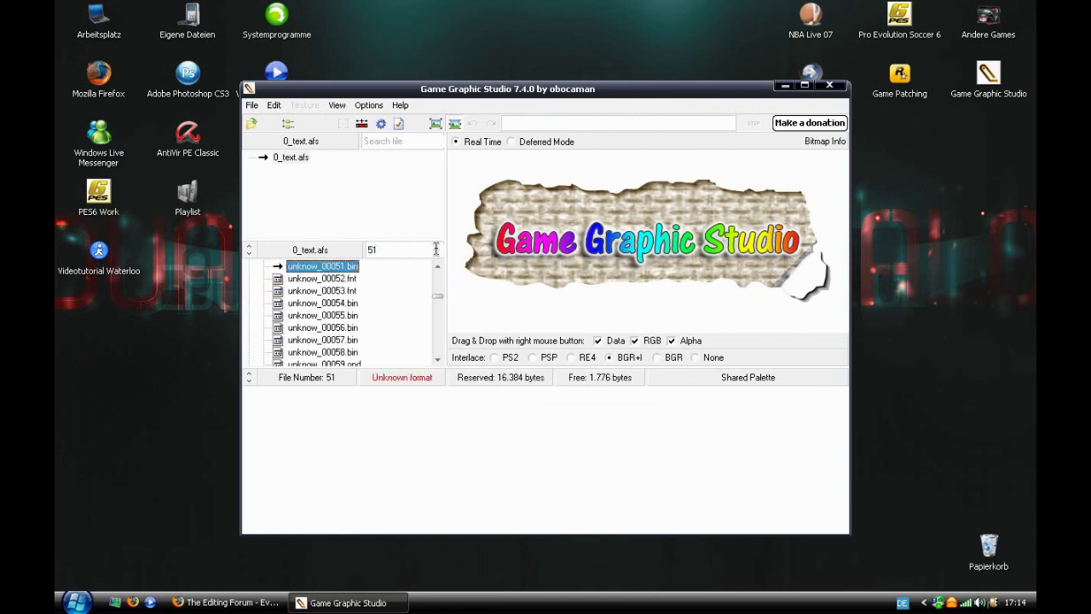
Export unknow_00051.bin to the Kitmodel Bin folder inside Videotutorial Waterloo's Tools folder, and close Game Graphic Studio.
right_click(345, 267)
click(394, 367)
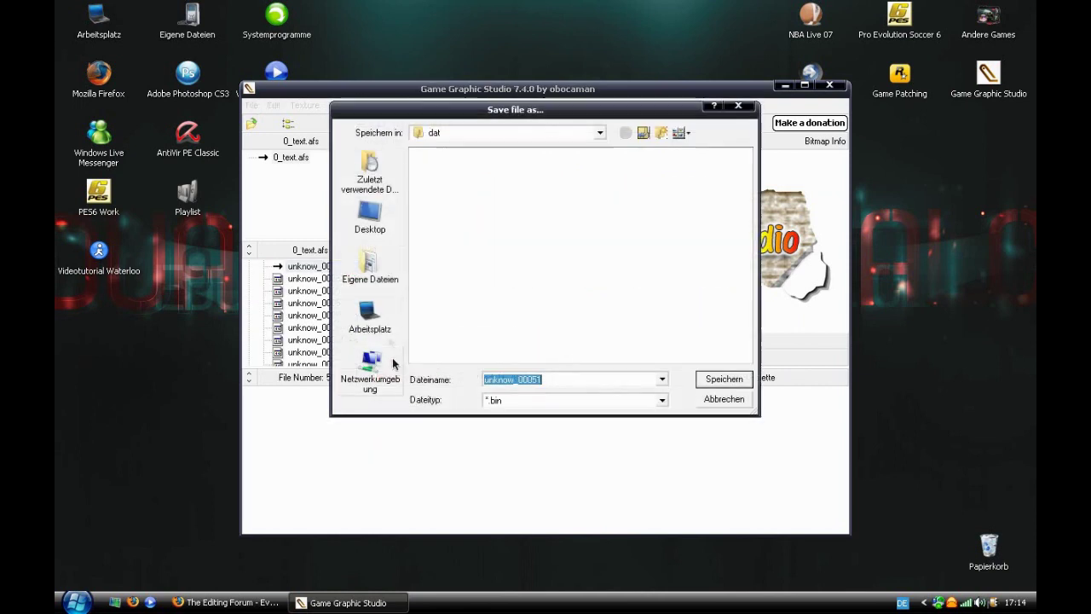
click(382, 225)
double_click(461, 273)
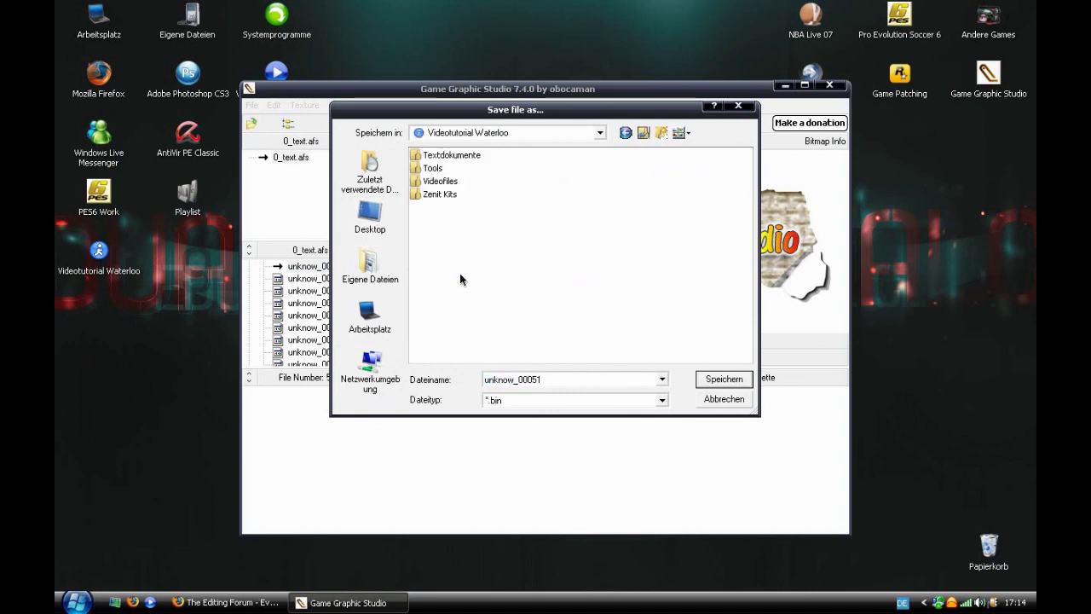
click(435, 170)
double_click(435, 169)
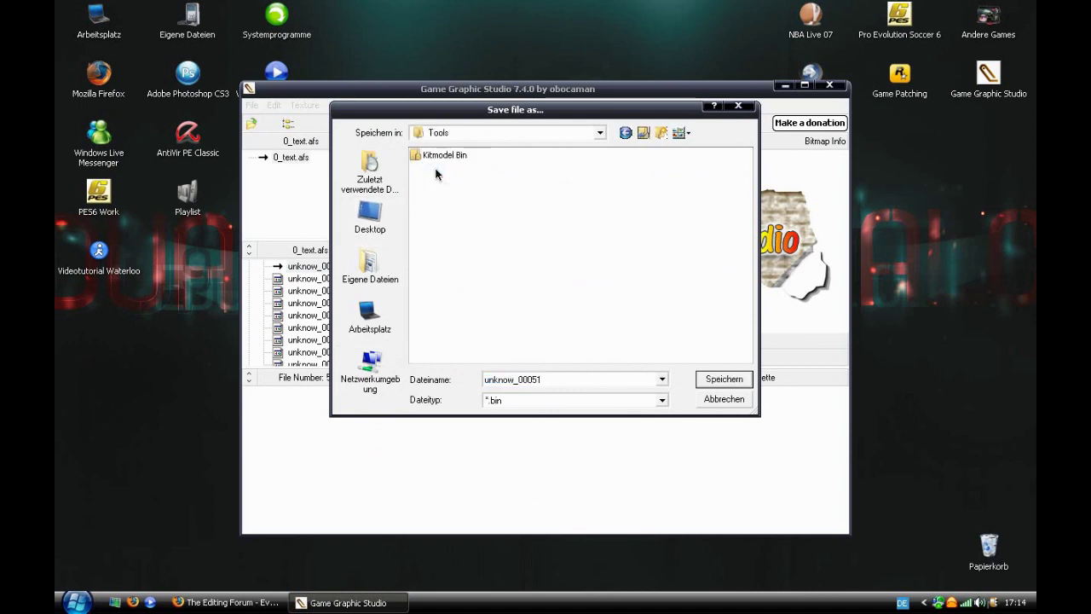
double_click(435, 158)
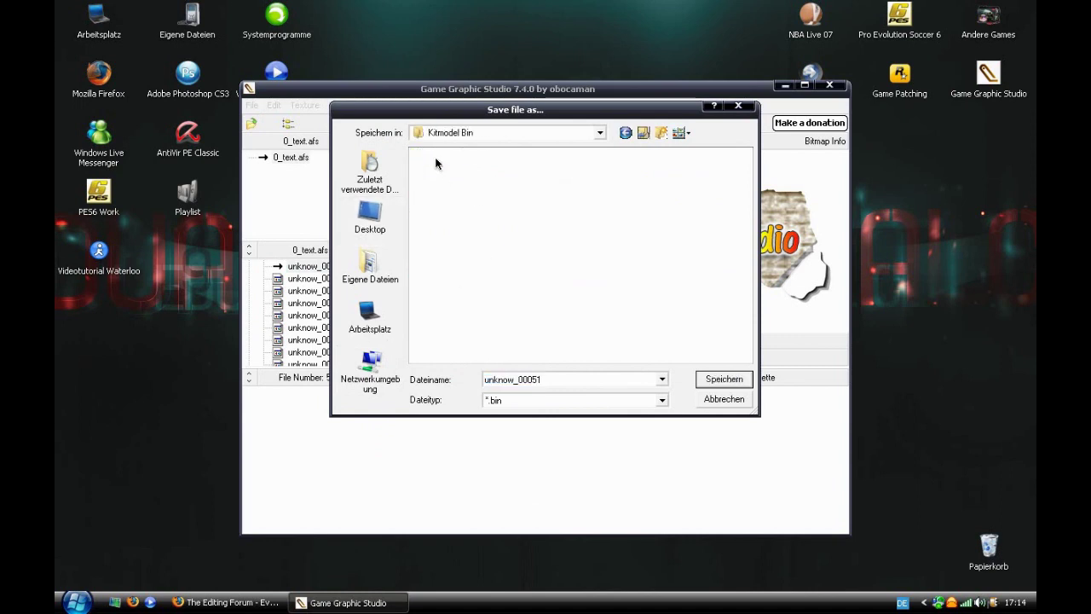
click(747, 380)
click(560, 337)
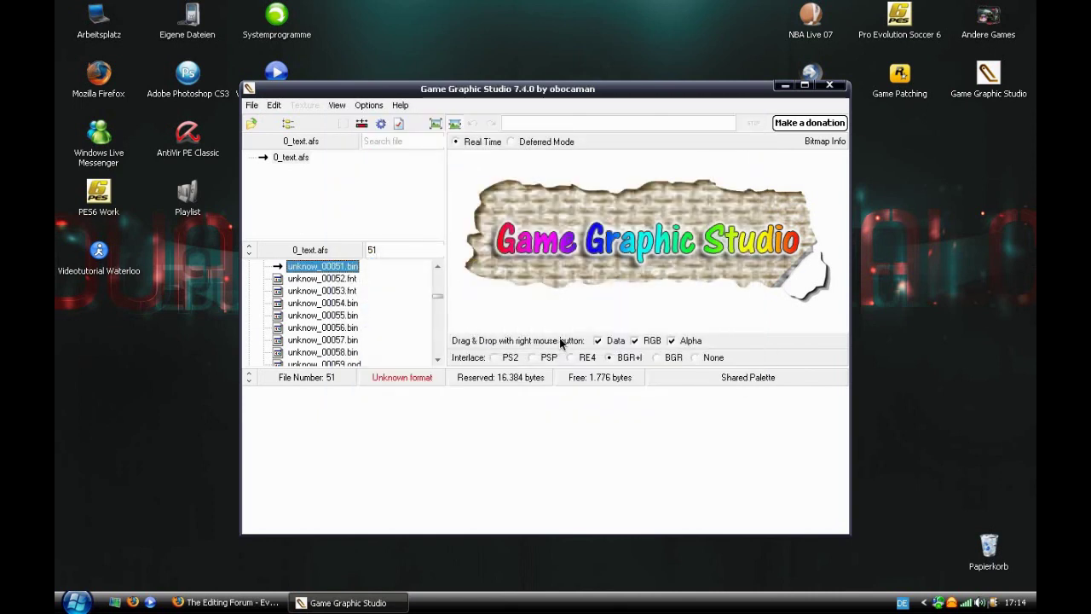
click(832, 86)
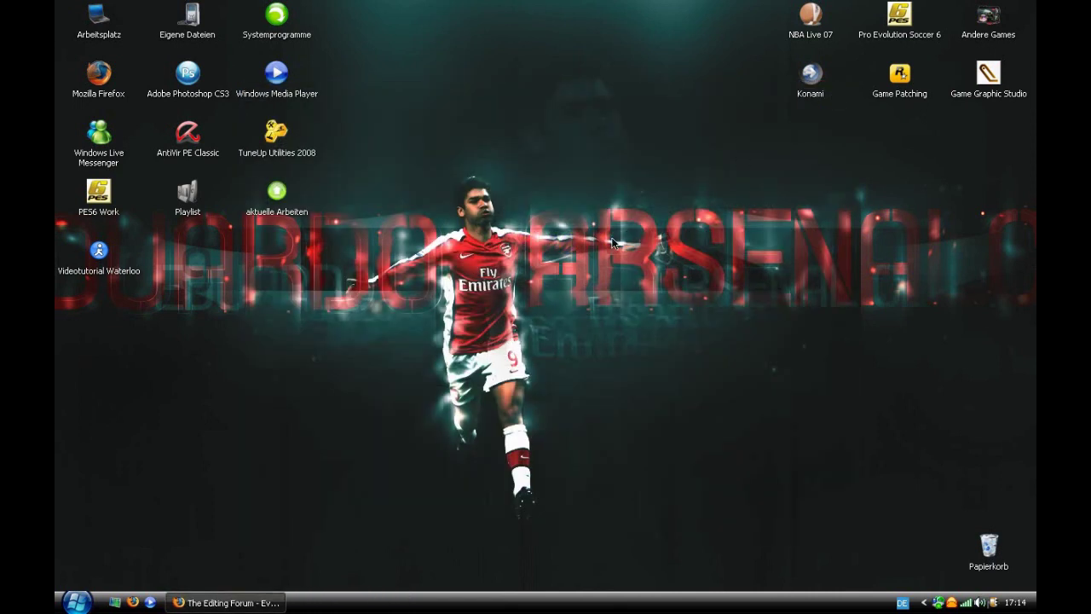
Extract the contents of the WE10_set_default_color 5.2.0 archive into the Tools folder of Videotutorial Waterloo.
double_click(99, 251)
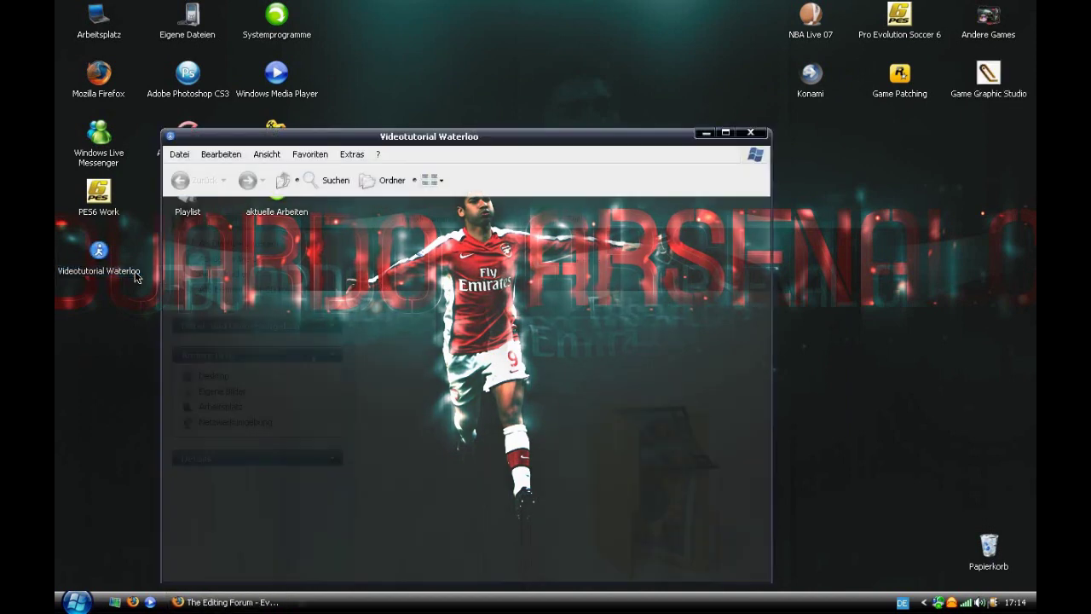
double_click(550, 219)
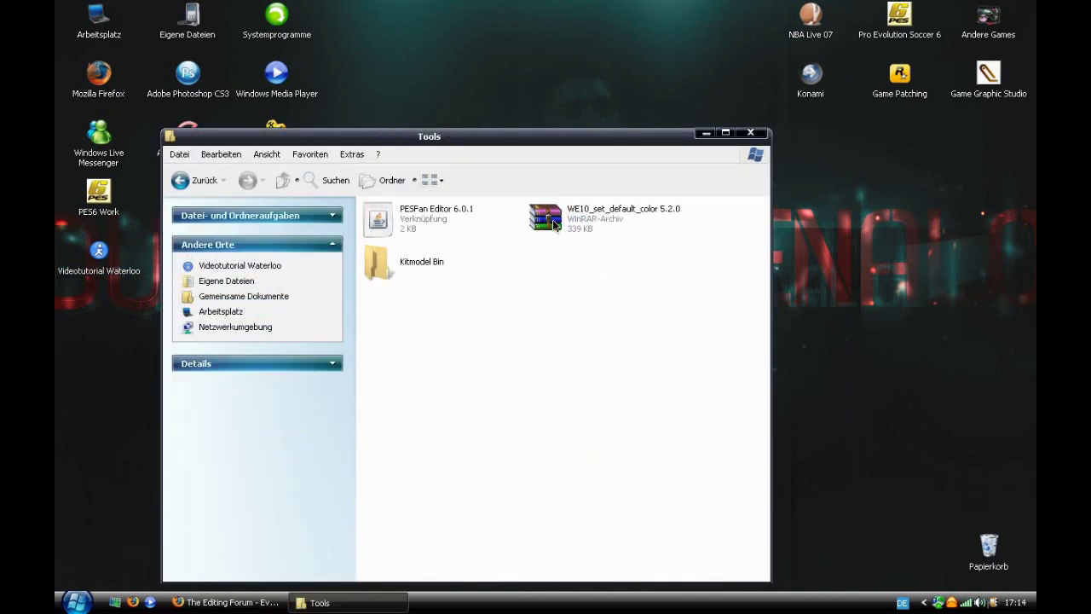
click(563, 221)
double_click(565, 222)
drag(425, 402, 698, 335)
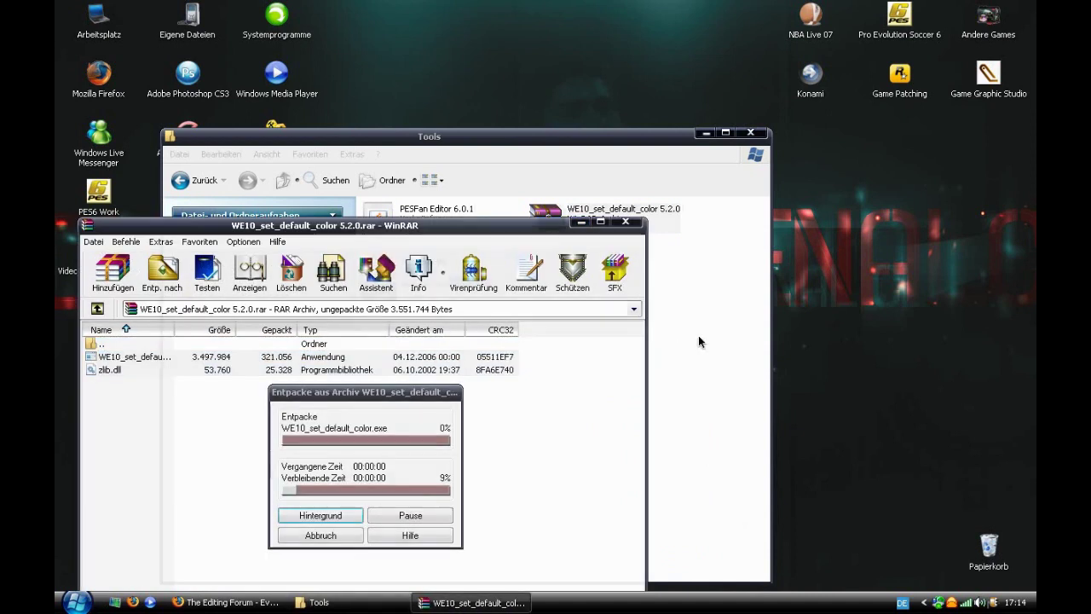
click(127, 460)
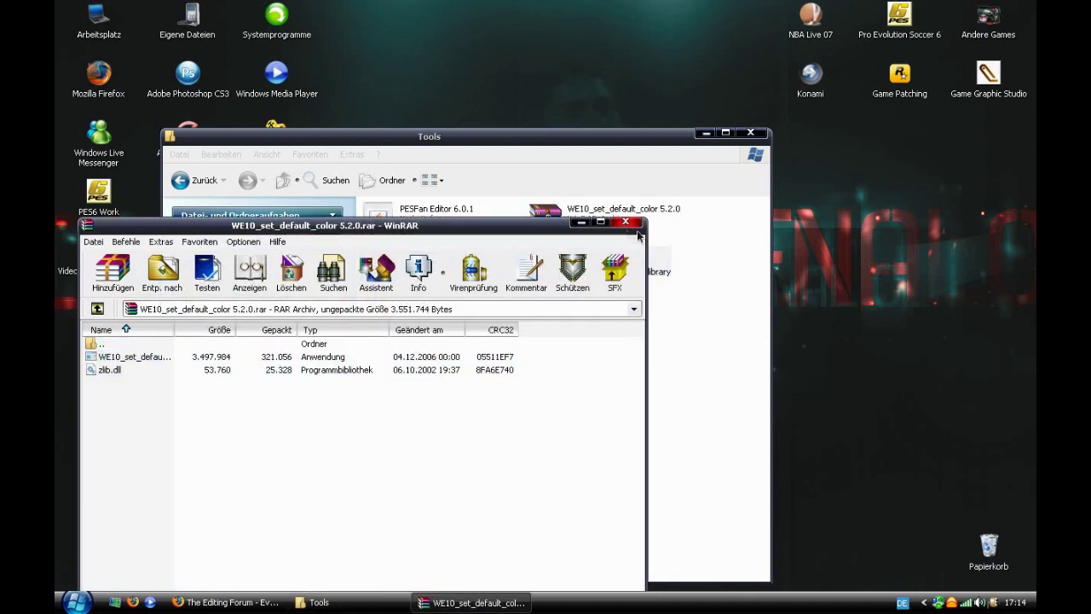
click(631, 220)
Launch the extracted WE10_set_default_color program and dismiss its startup messages.
double_click(459, 256)
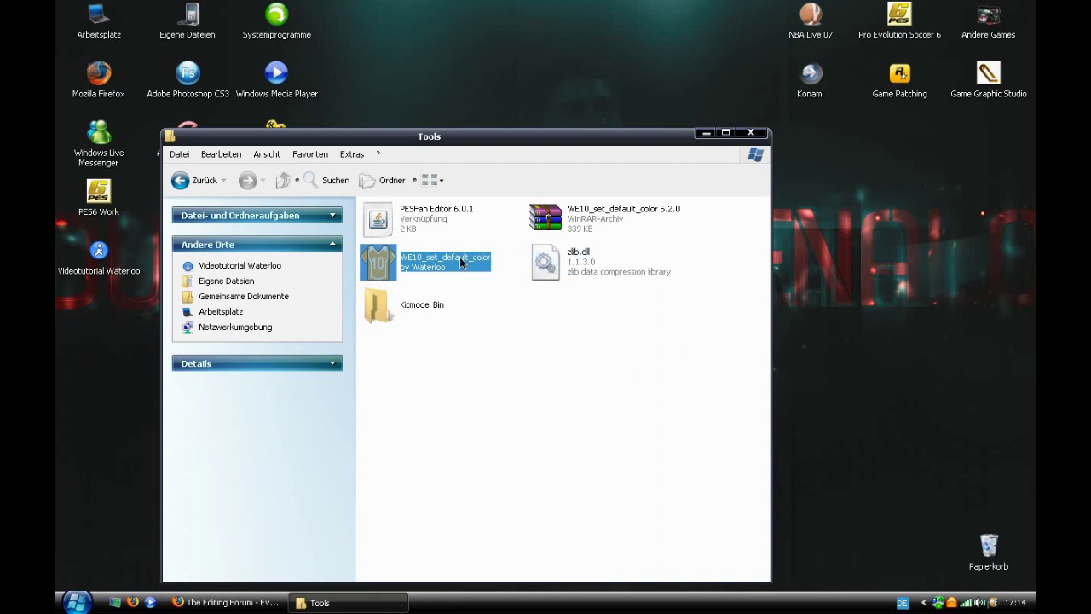
click(548, 346)
click(549, 343)
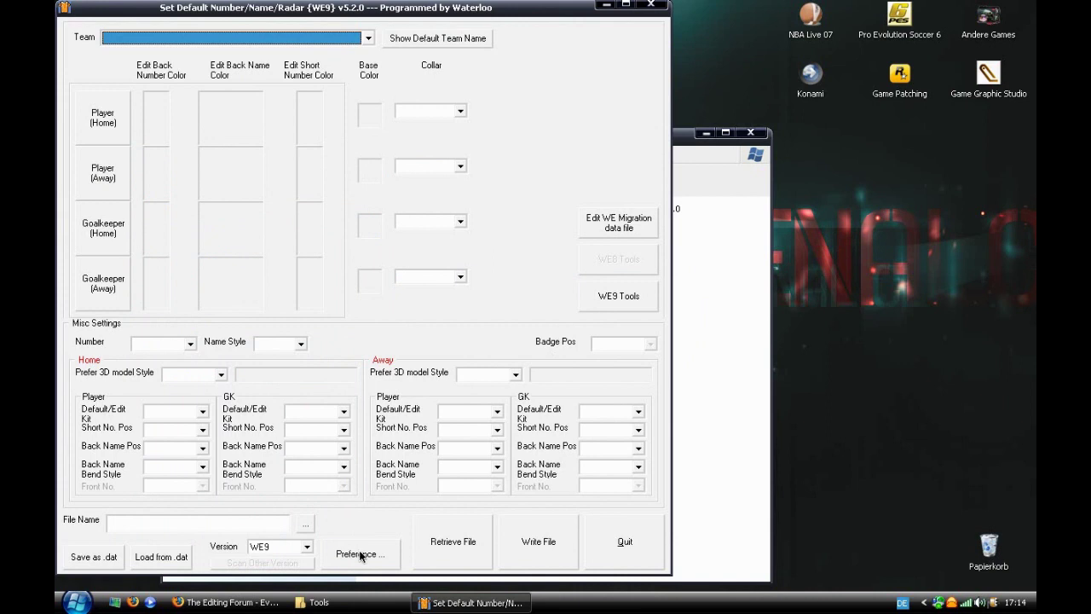
Set the version in the preferences to PES6 (PC).
click(362, 555)
click(225, 75)
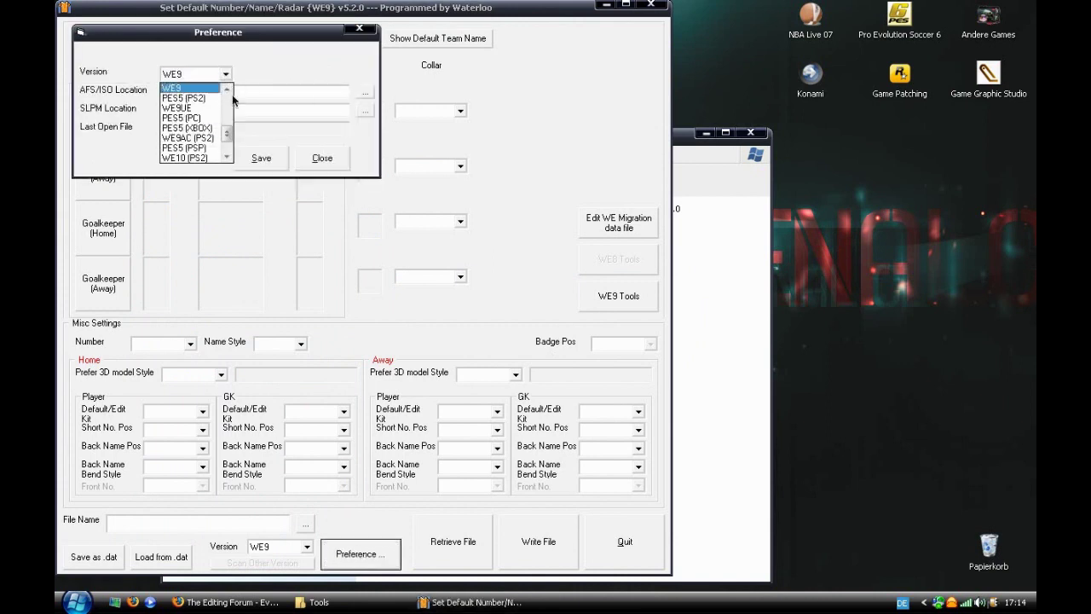
drag(226, 138, 225, 146)
click(214, 142)
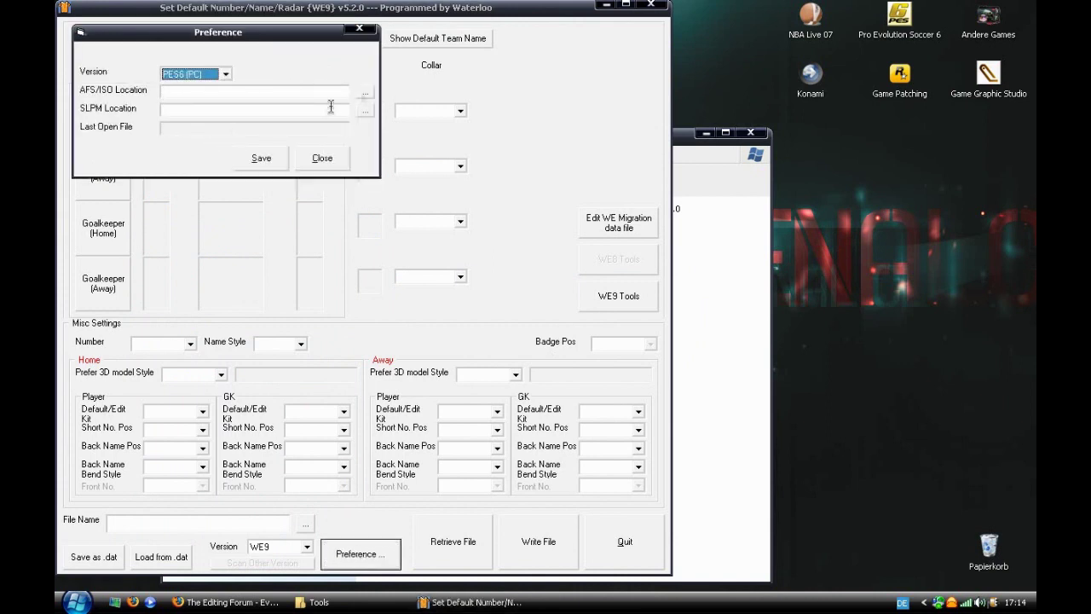
Set the AFS/ISO location to the 0_text file in Pro Evolution Soccer 6's dat folder under C:\Programme\KONAMI.
click(365, 92)
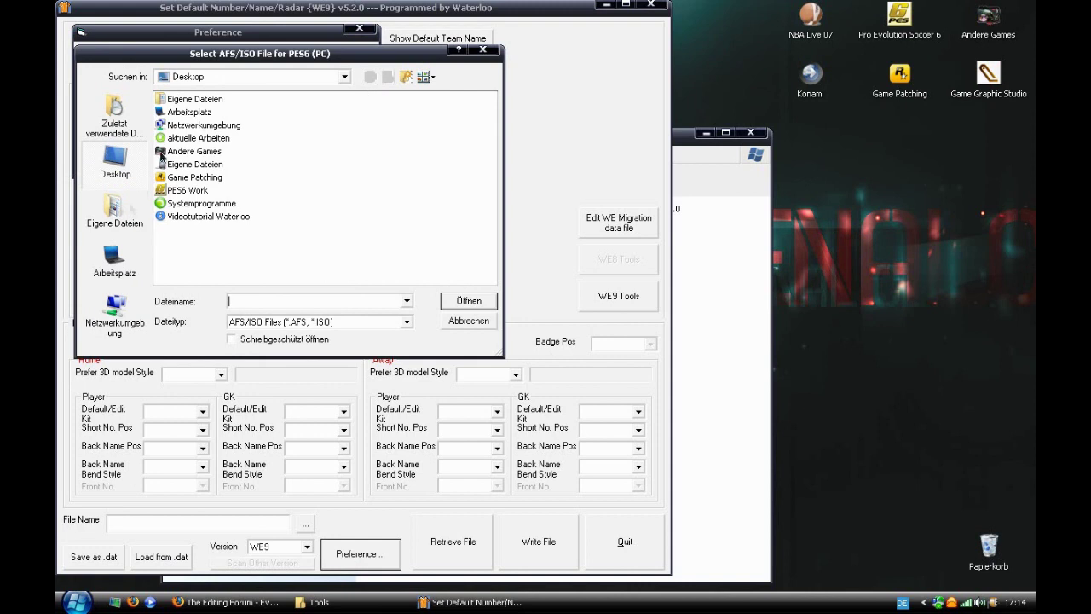
double_click(185, 112)
double_click(208, 100)
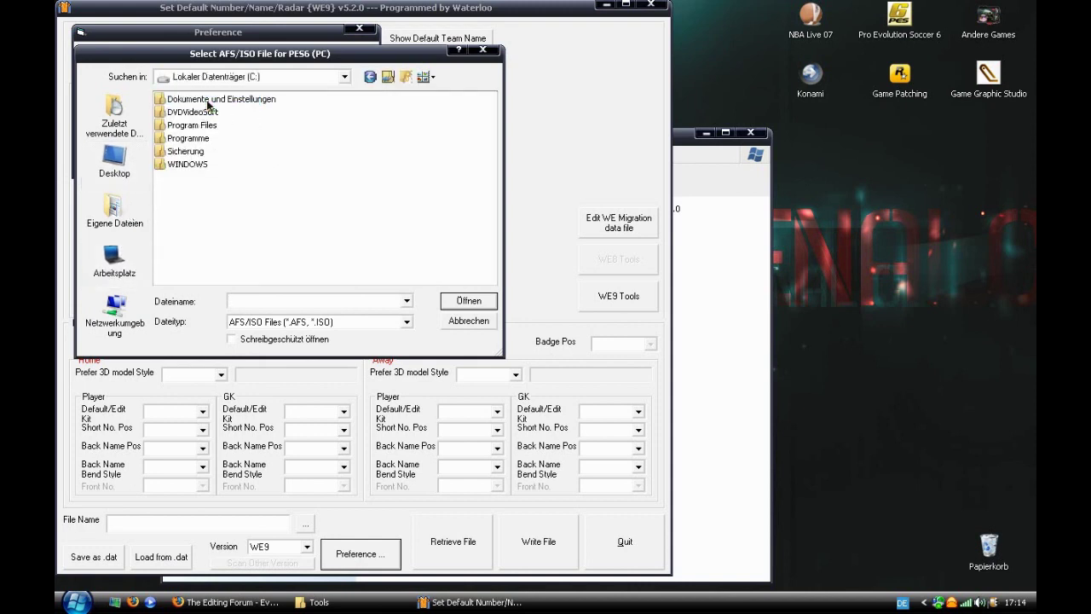
double_click(196, 139)
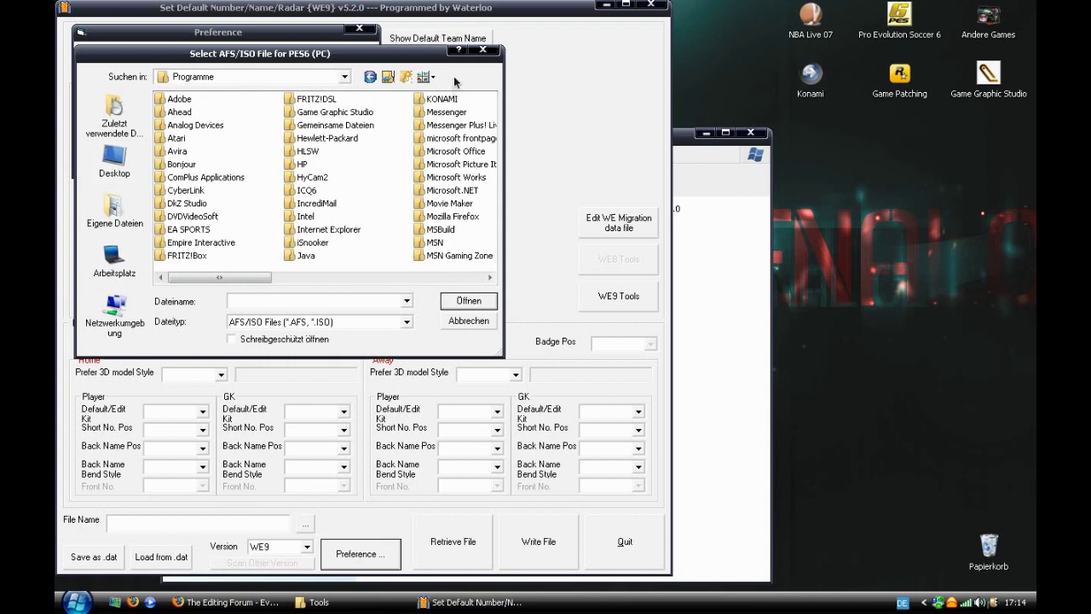
double_click(451, 101)
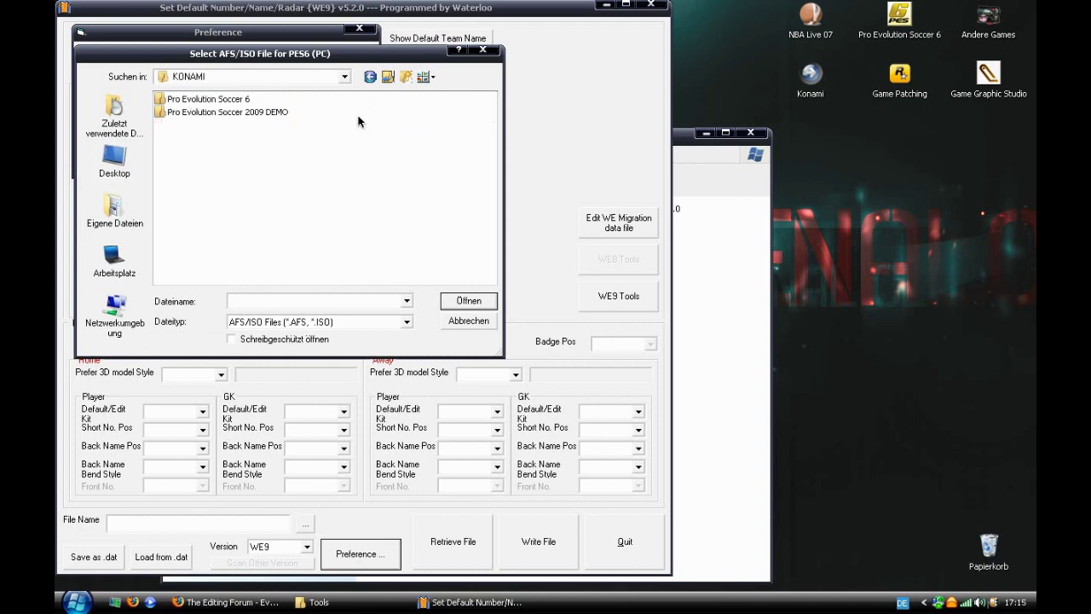
double_click(209, 99)
double_click(173, 100)
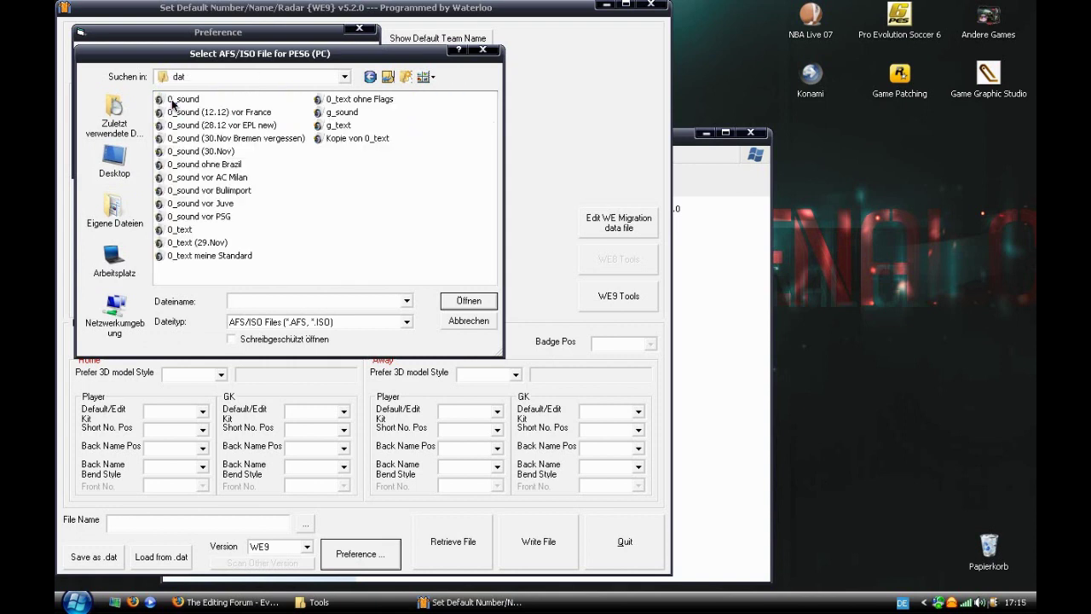
double_click(184, 229)
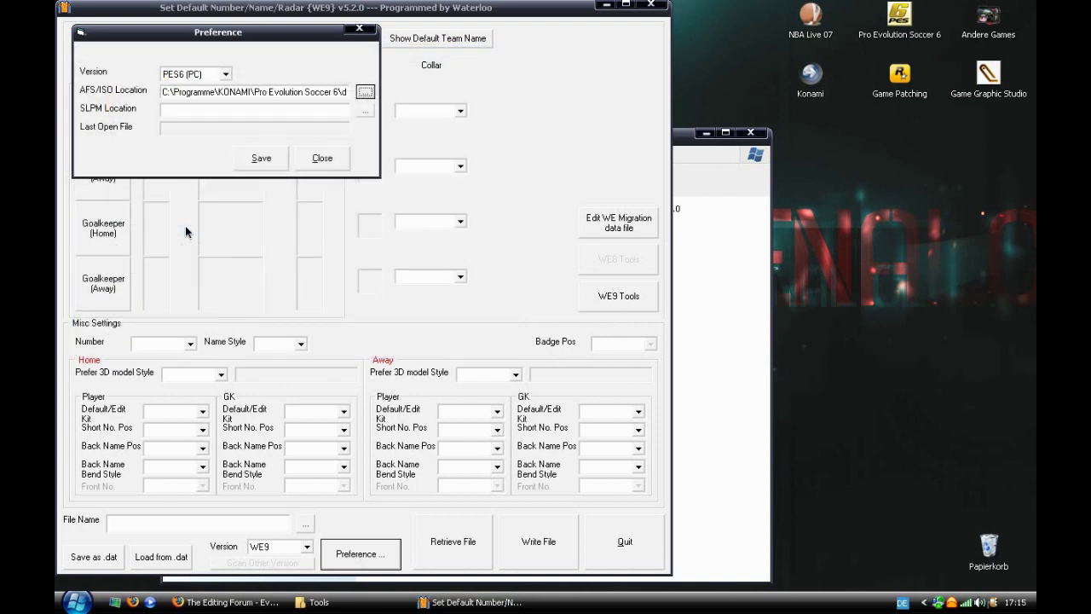
Set the SLPM location to PES6.exe in the Pro Evolution Soccer 6 folder, and save and close the preferences.
click(366, 111)
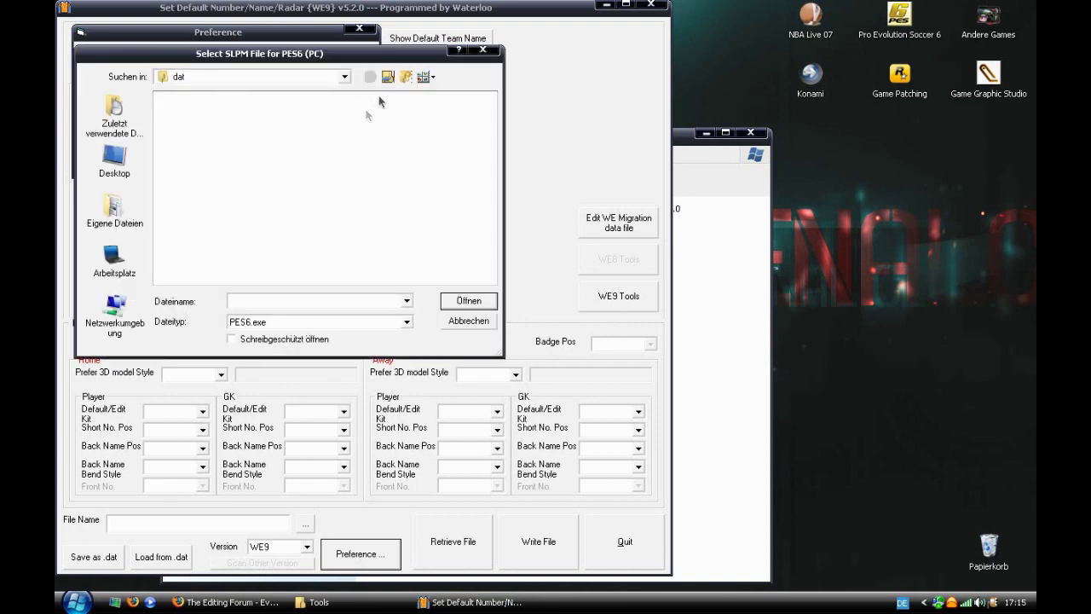
click(386, 78)
double_click(185, 129)
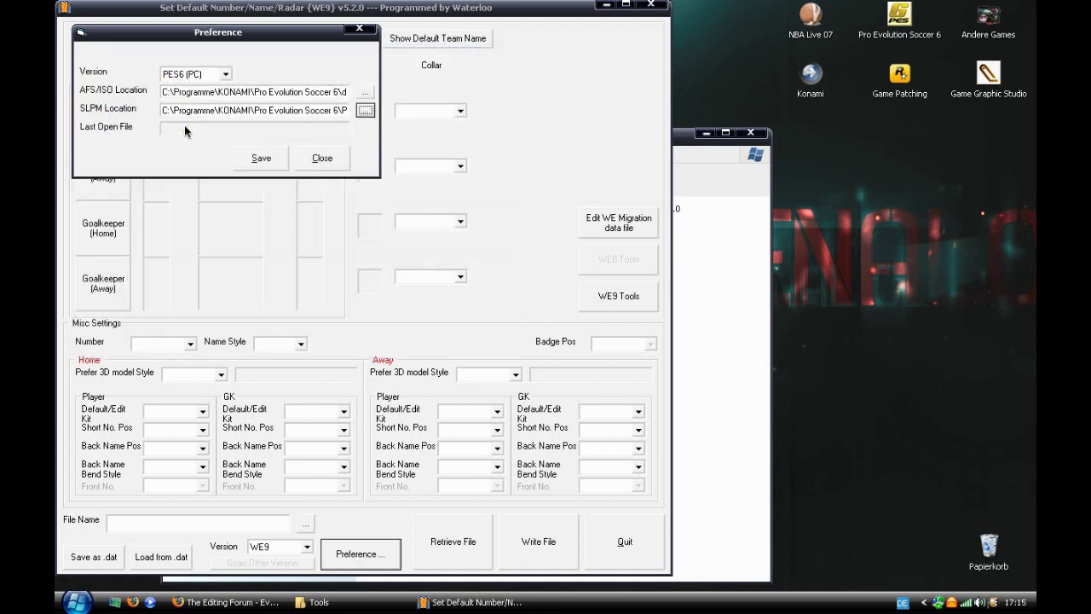
click(262, 160)
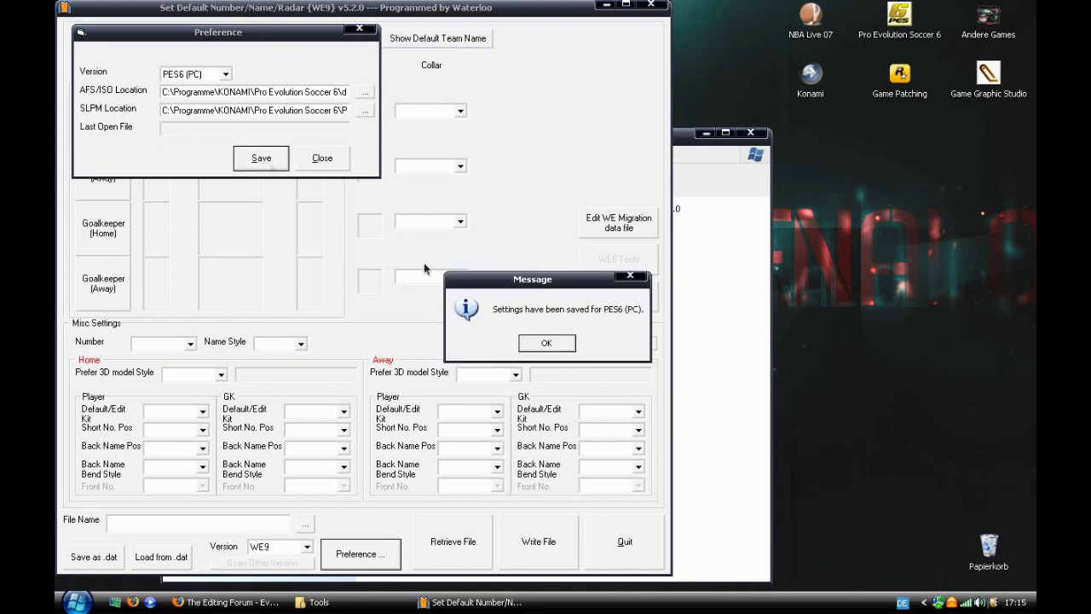
click(534, 347)
click(330, 161)
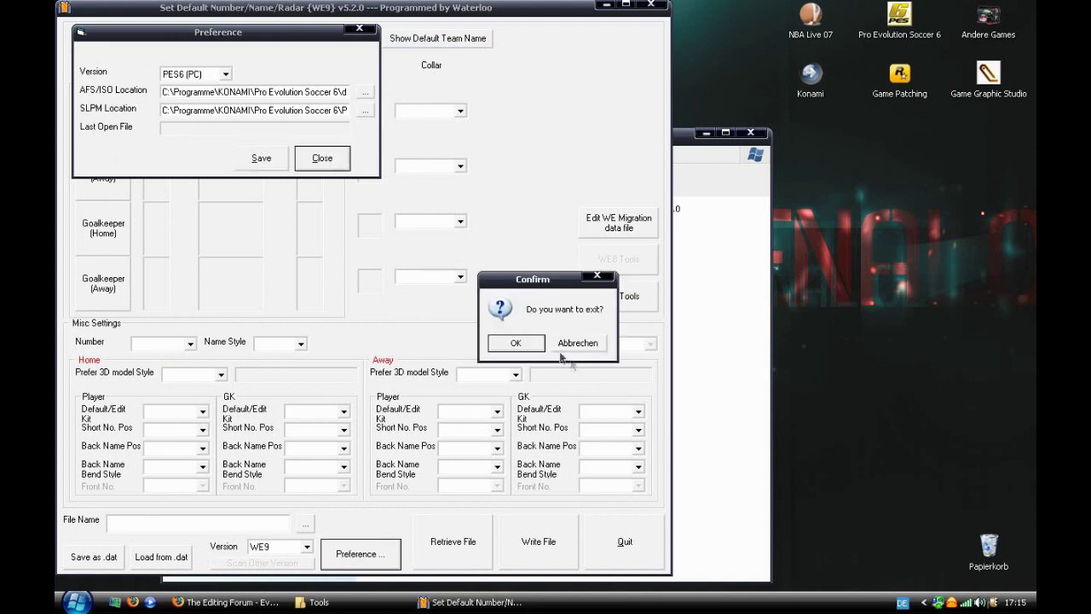
click(533, 345)
click(533, 346)
click(533, 346)
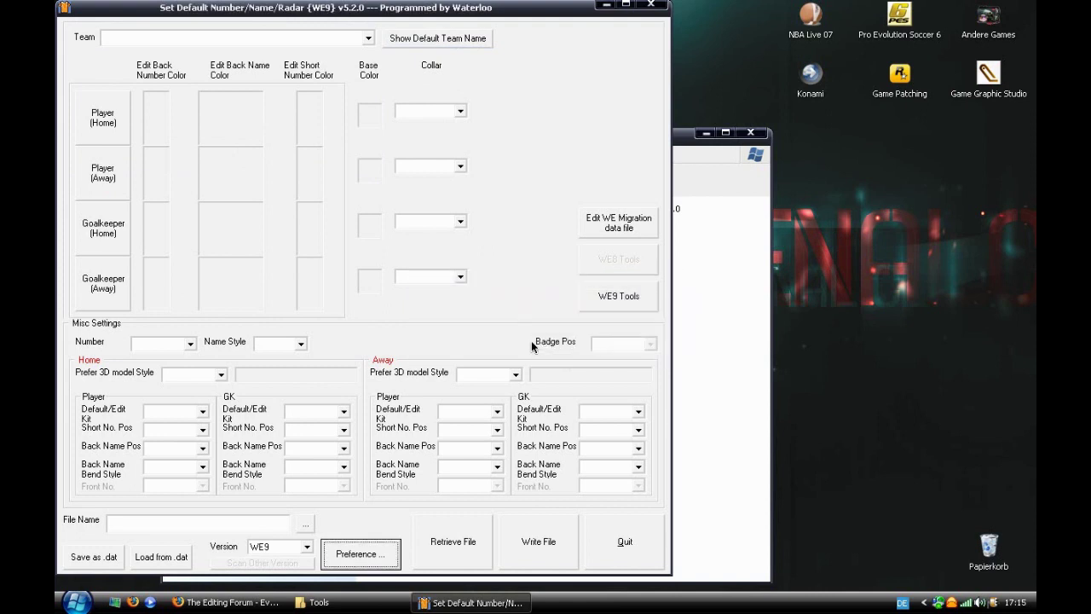
Switch the main window's working version to PES6 (PC).
click(307, 546)
scroll(308, 507, down, 3)
click(294, 518)
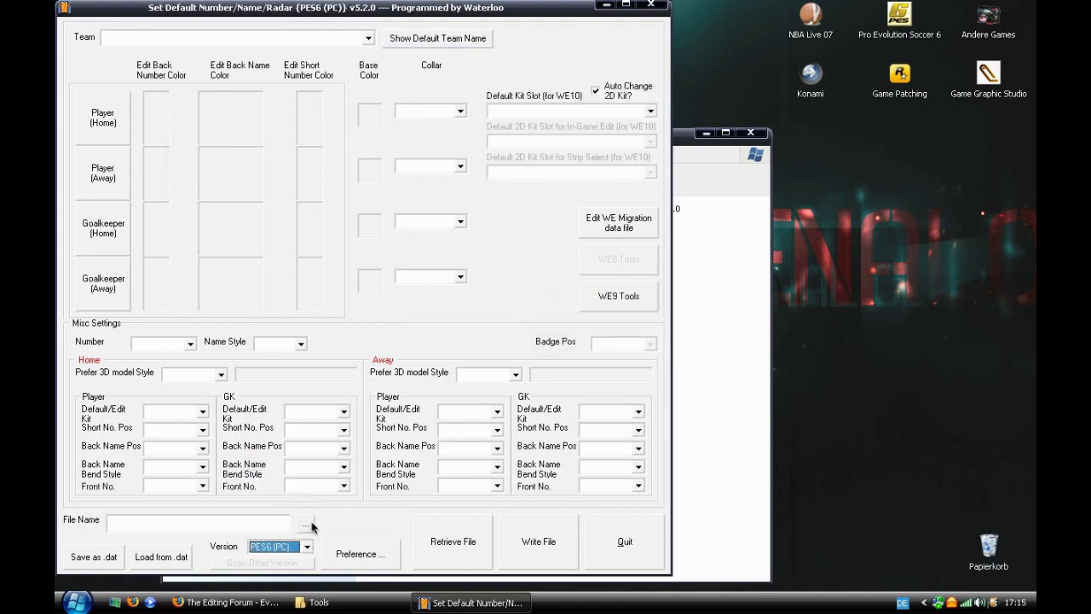
Choose unknow_00051 from the Kitmodel Bin folder in Videotutorial Waterloo's Tools folder as the file to edit.
click(305, 524)
click(115, 160)
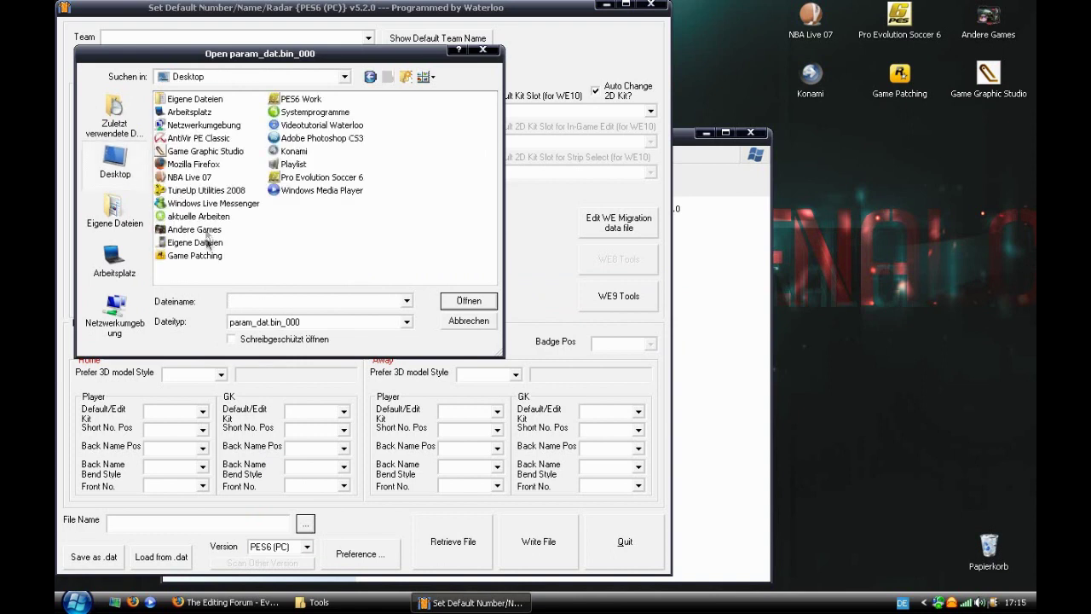
double_click(290, 126)
double_click(183, 112)
double_click(191, 100)
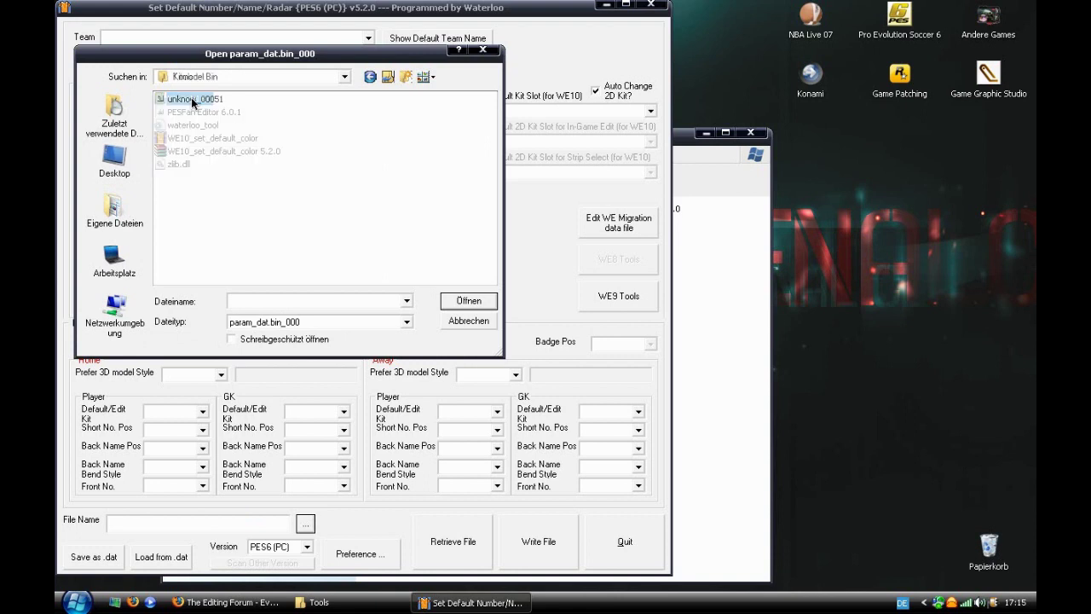
double_click(191, 101)
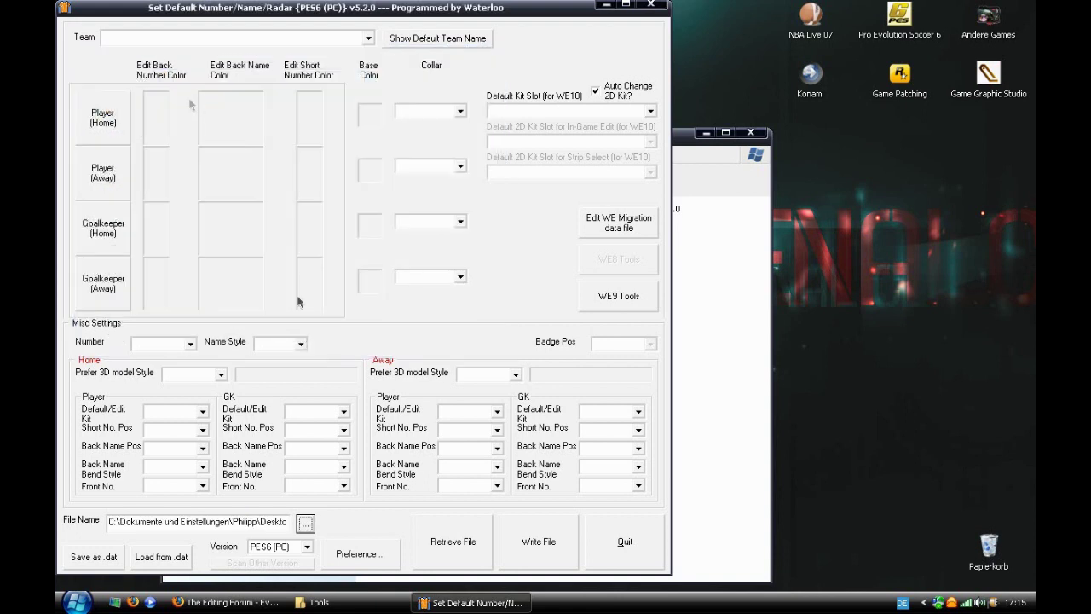
Retrieve the chosen file's kit data and show the default team names.
click(456, 543)
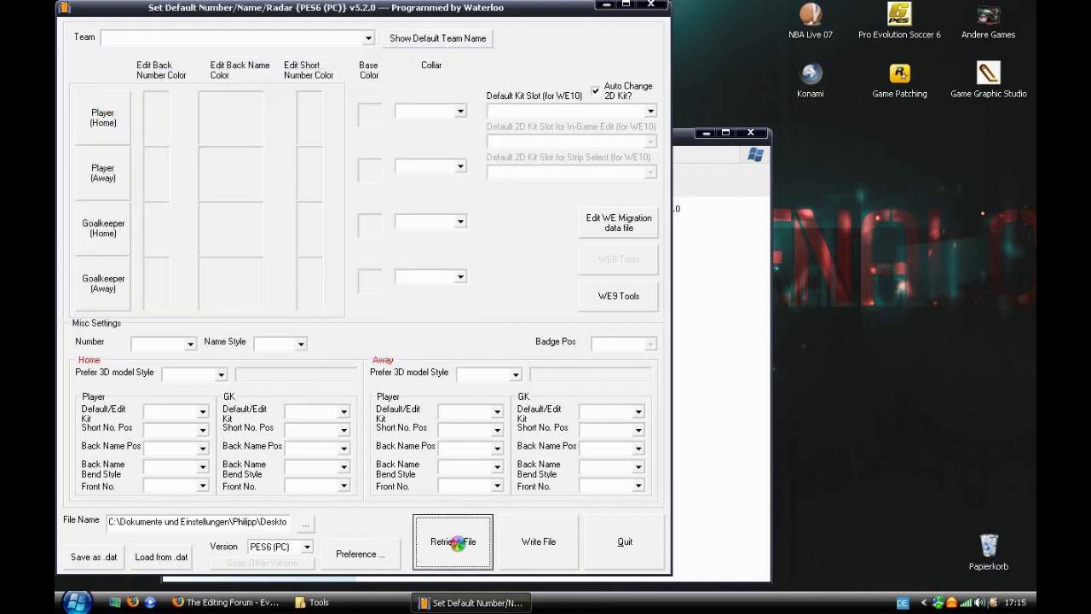
click(572, 344)
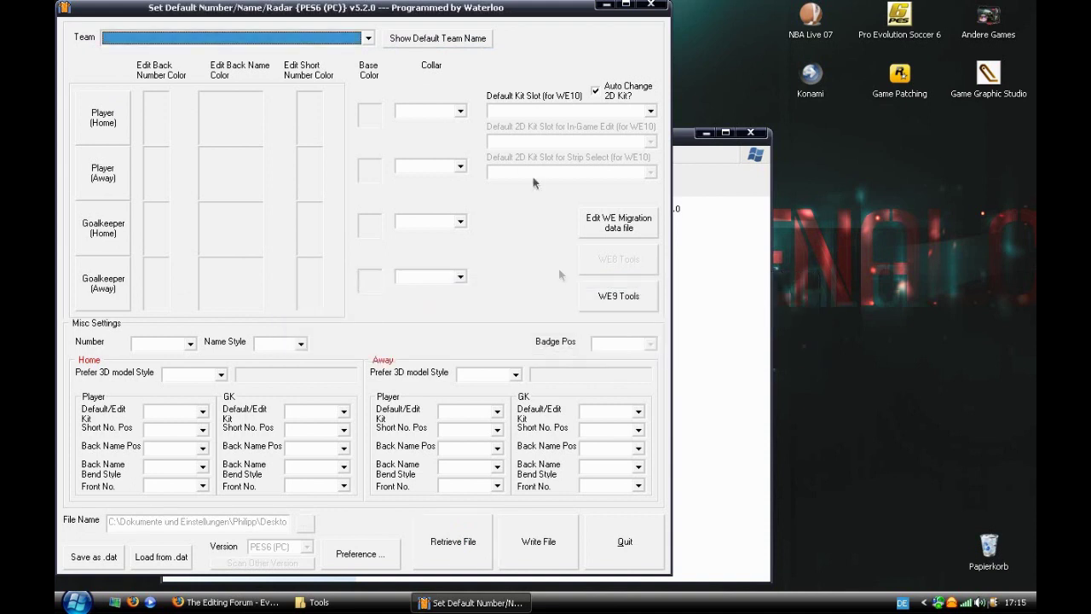
click(463, 41)
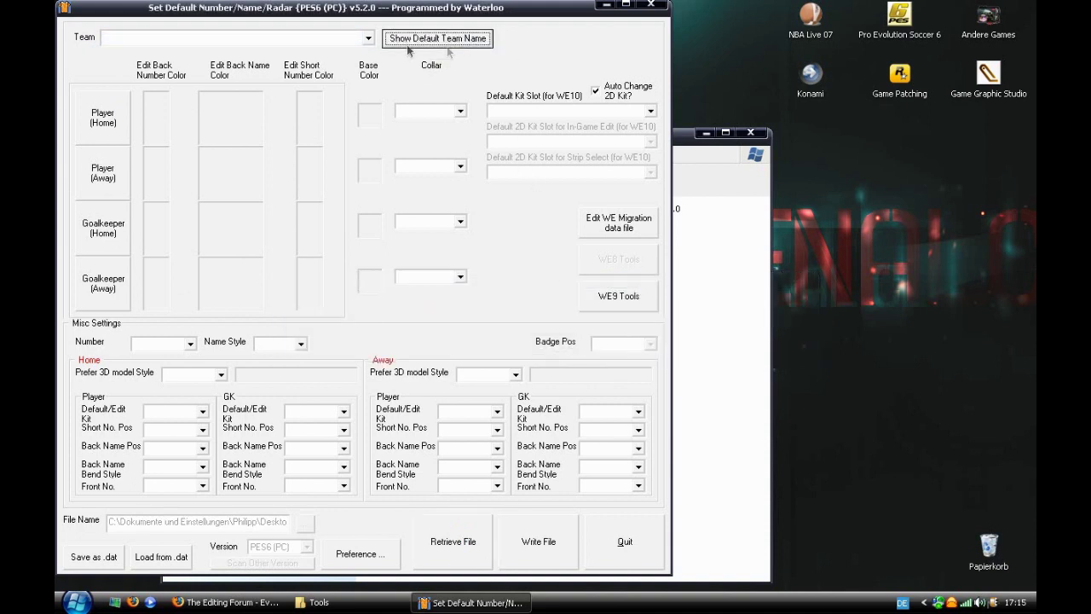
Select team 165 F.C. Copenhagen and open its Player (Home) kit preview.
click(367, 39)
drag(366, 67, 367, 113)
click(345, 90)
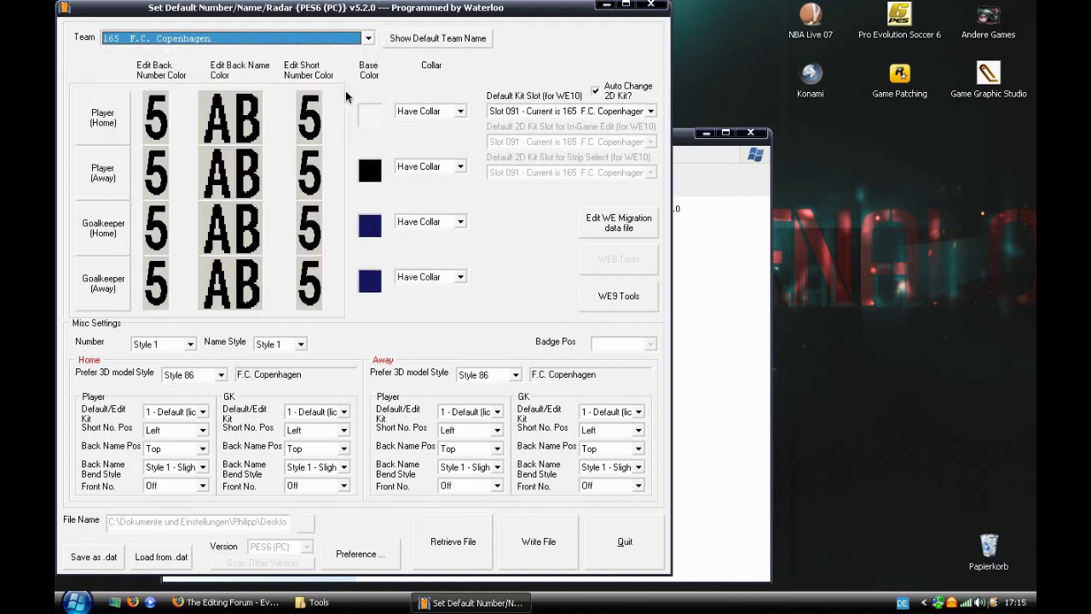
click(116, 135)
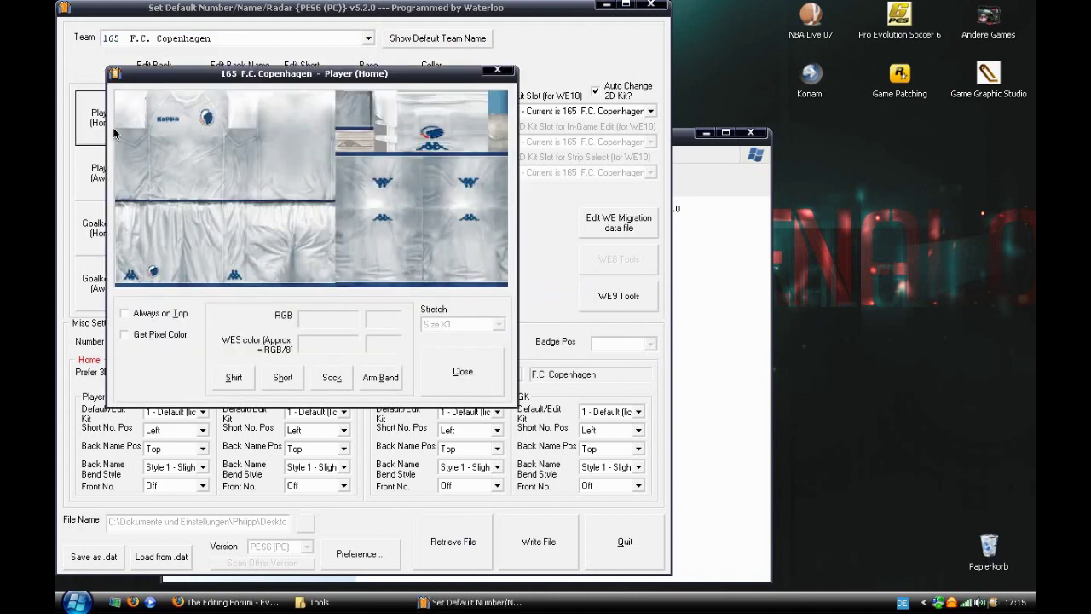
Close the kit preview and set the Home and Away preferred 3D model style to Style 65.
click(493, 73)
click(221, 376)
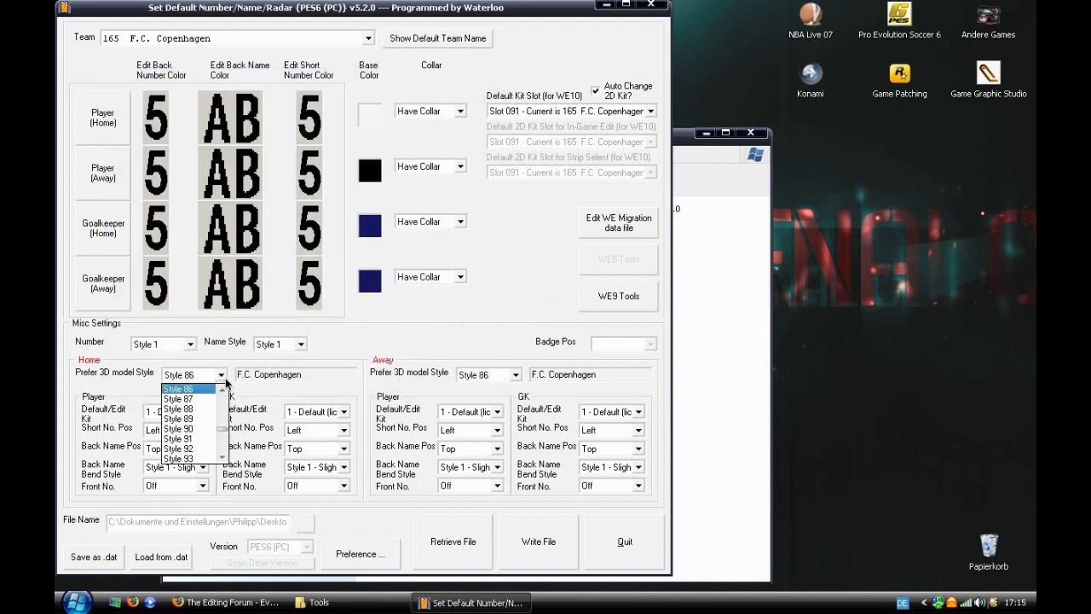
drag(220, 437, 220, 424)
click(203, 398)
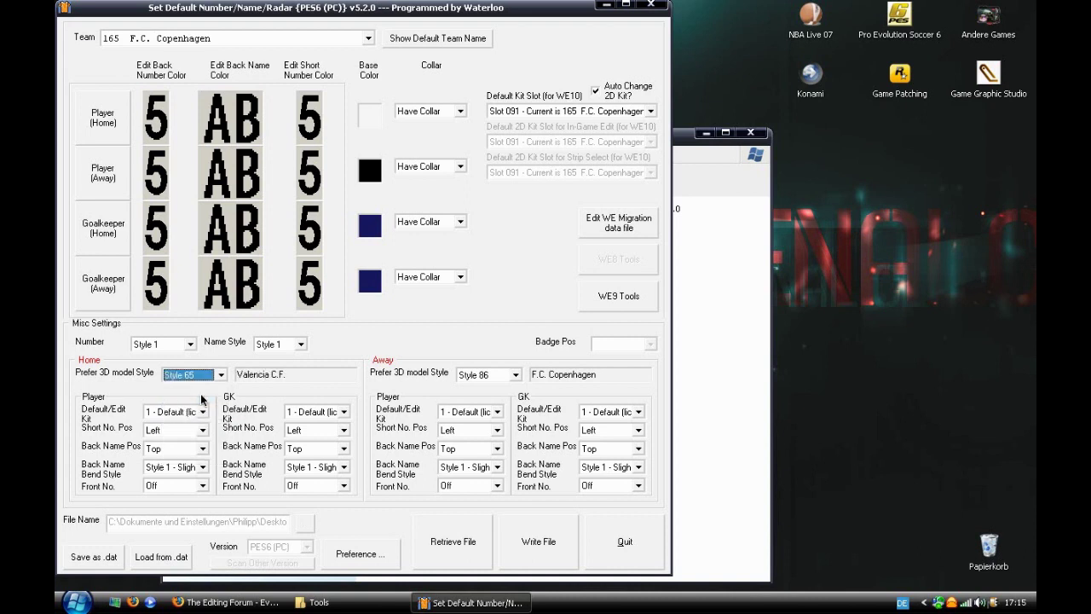
click(515, 375)
scroll(518, 433, up, 8)
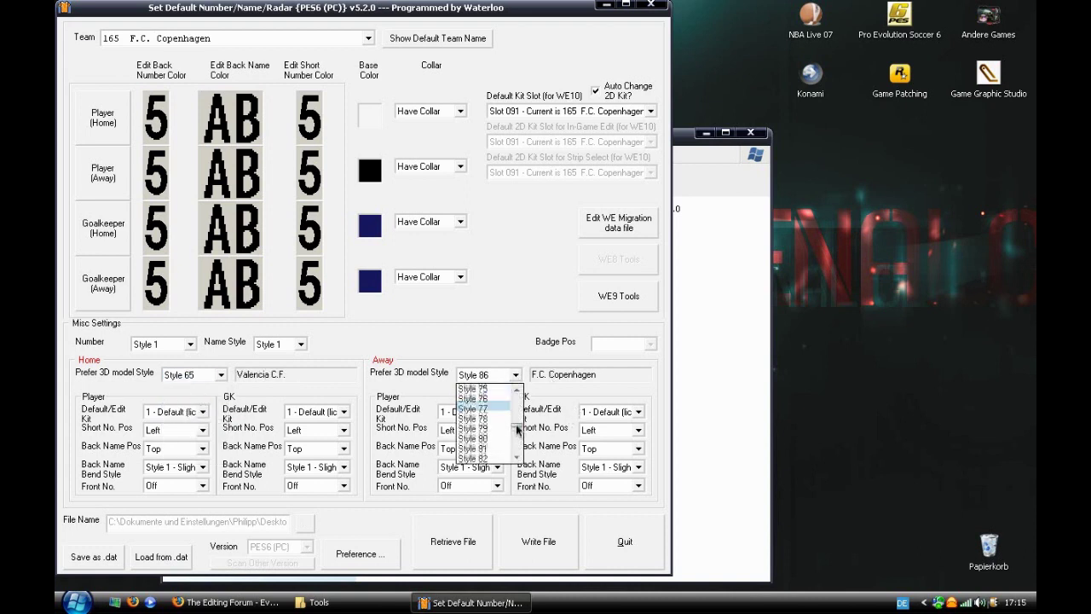
click(501, 433)
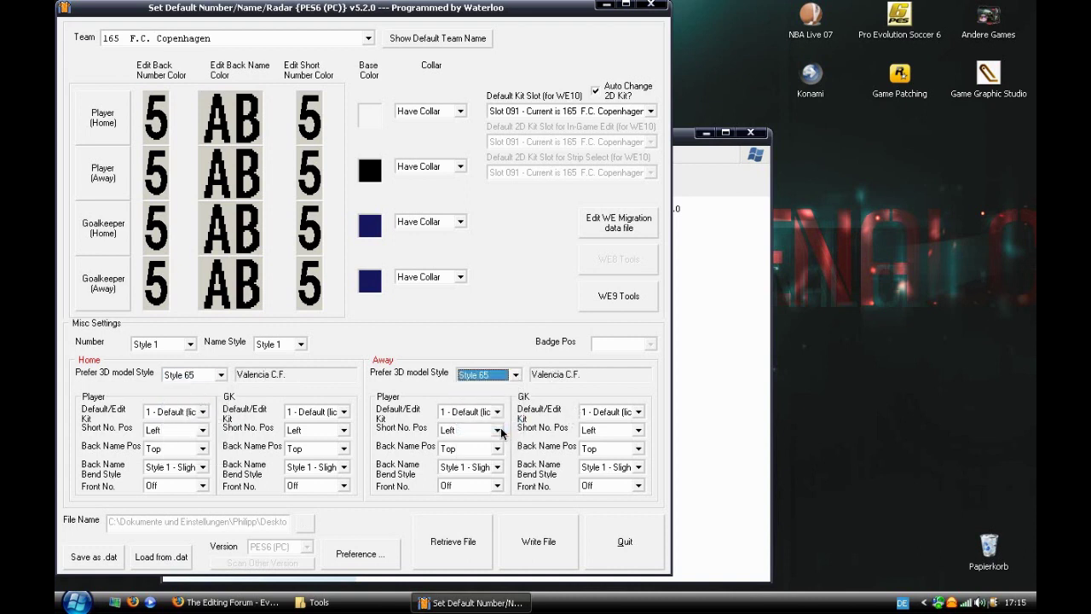
Set the collar to No Collar for the home and away kits of both the players and the goalkeepers.
click(461, 112)
click(464, 135)
click(464, 168)
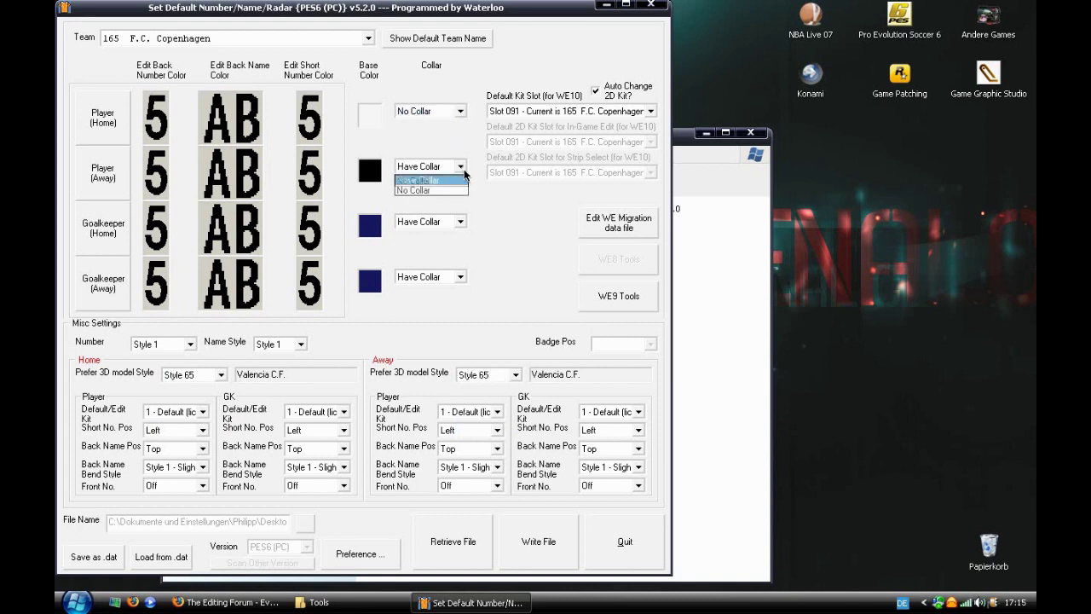
click(464, 190)
click(461, 222)
click(464, 246)
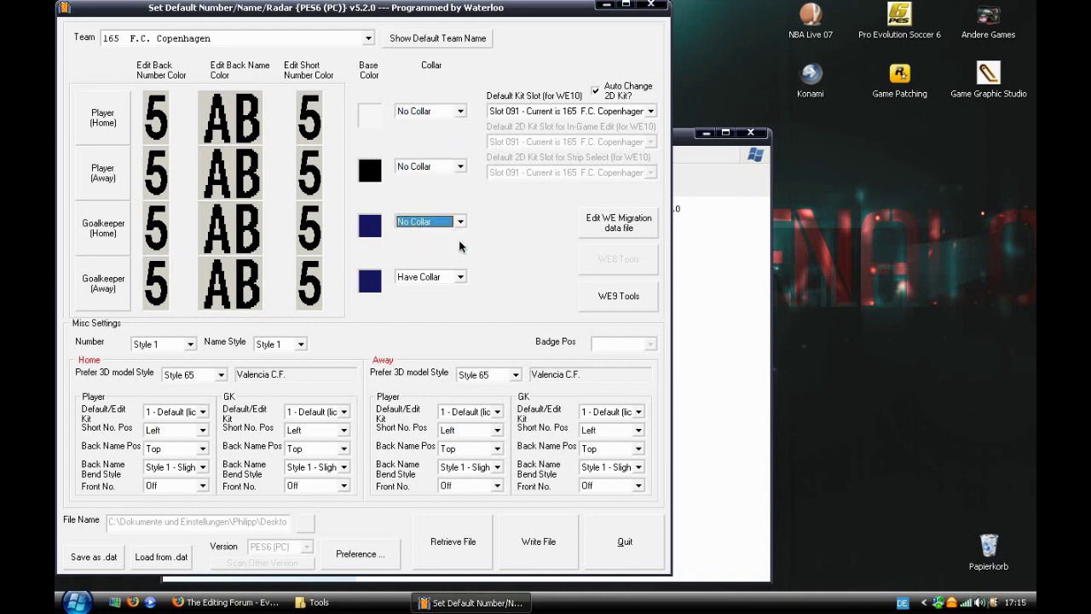
click(460, 277)
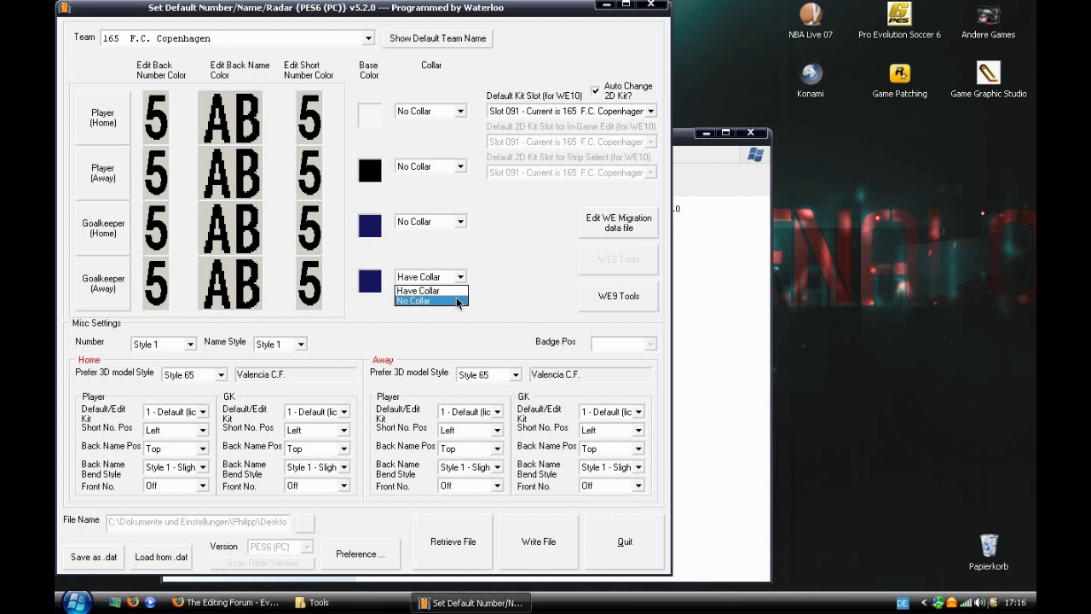
click(457, 301)
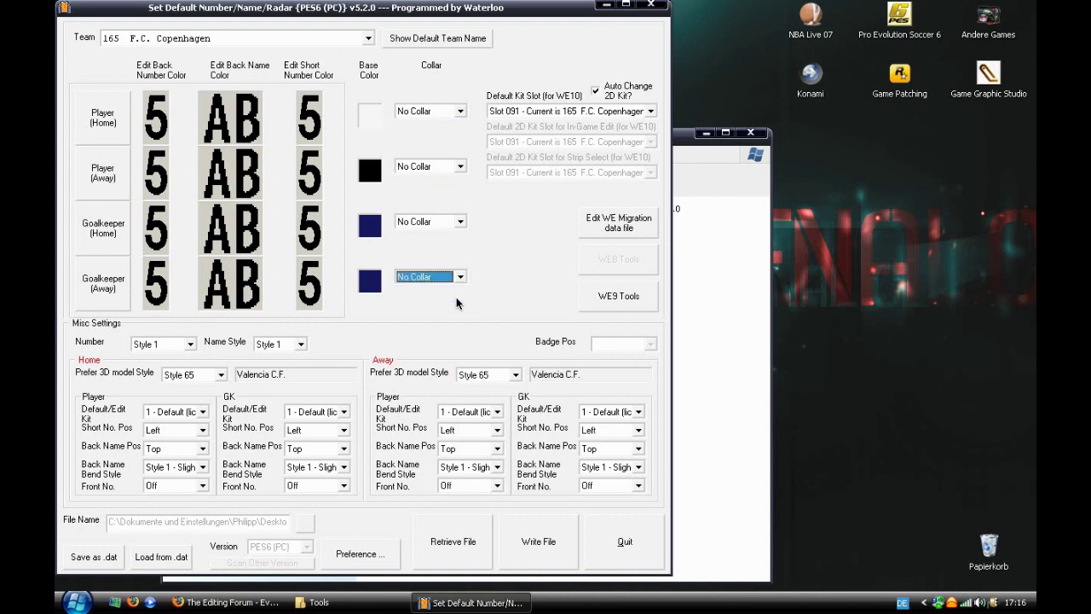
Write the kit settings to the file, then close the kit editor and the Tools folder window.
click(540, 541)
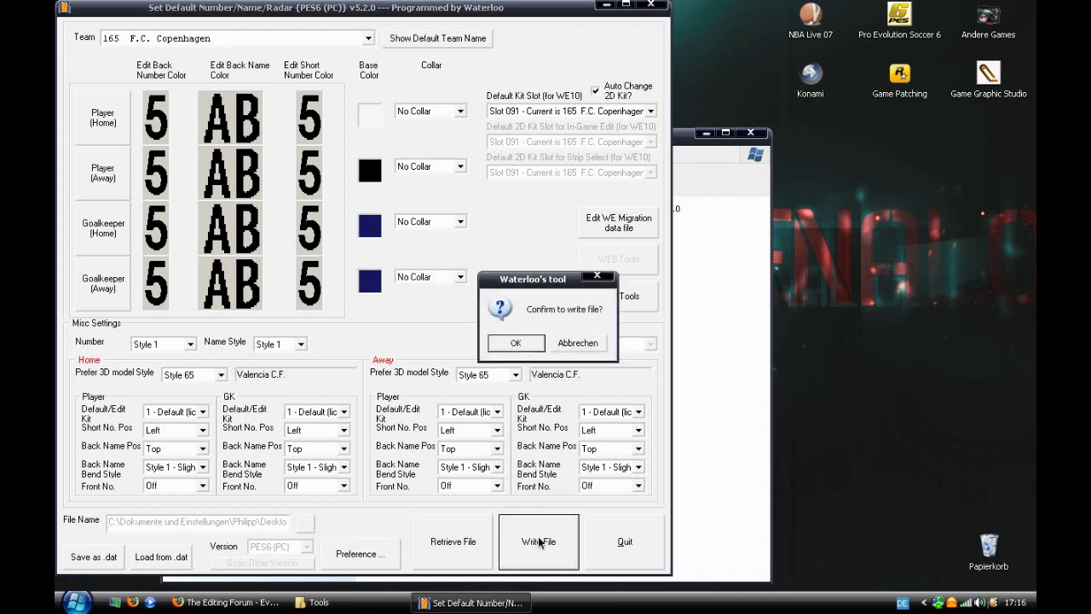
click(516, 343)
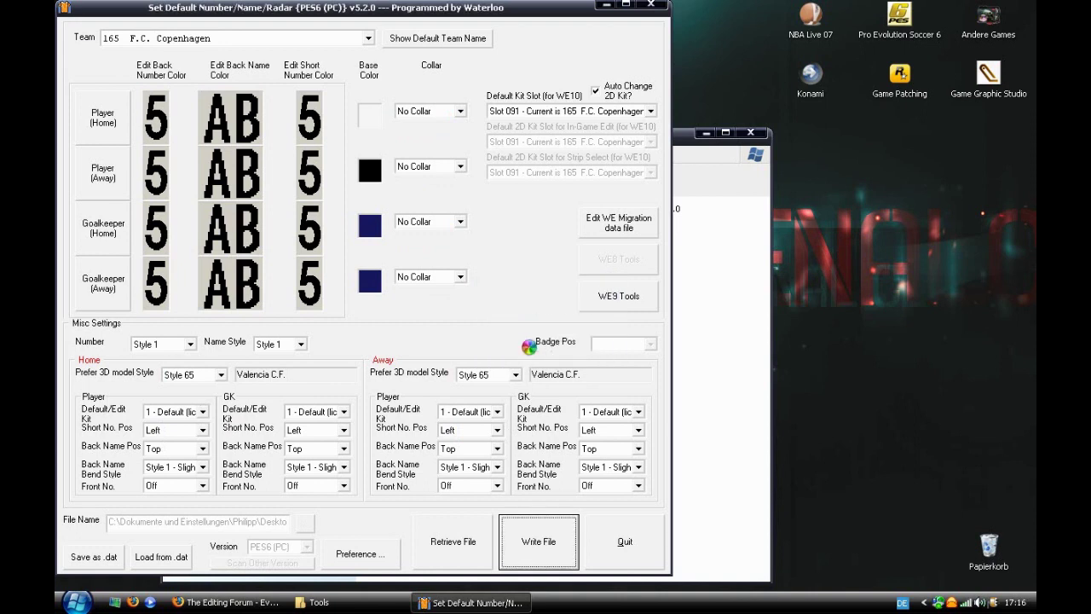
click(537, 346)
click(651, 8)
click(751, 133)
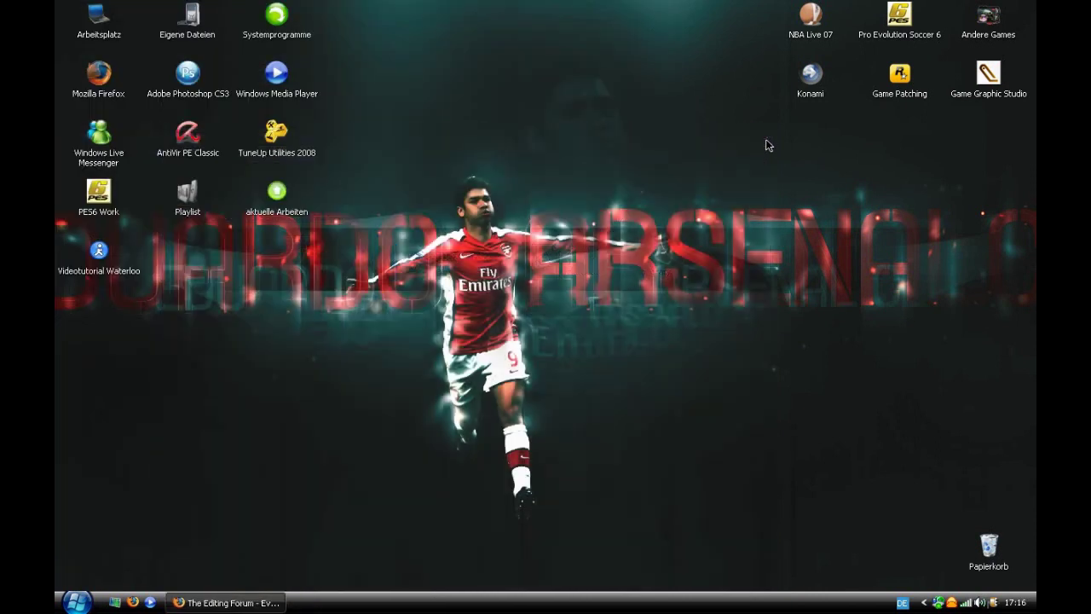
Launch Game Graphic Studio and open 0_text from KONAMI's Pro Evolution Soccer 6 dat folder, using artificial subfolders.
double_click(964, 98)
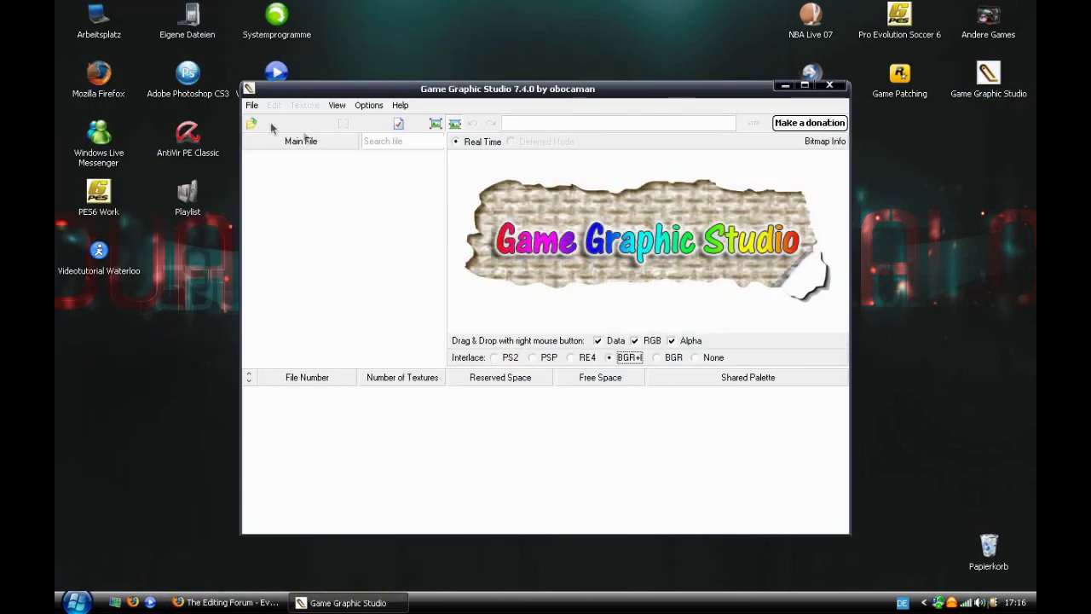
click(250, 125)
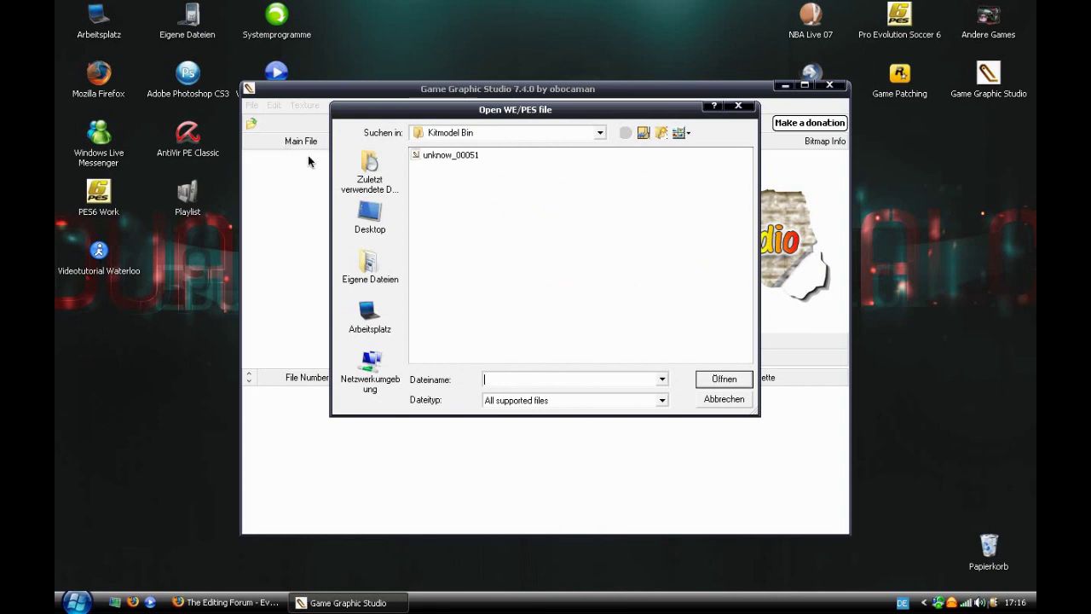
click(370, 315)
double_click(446, 156)
double_click(445, 195)
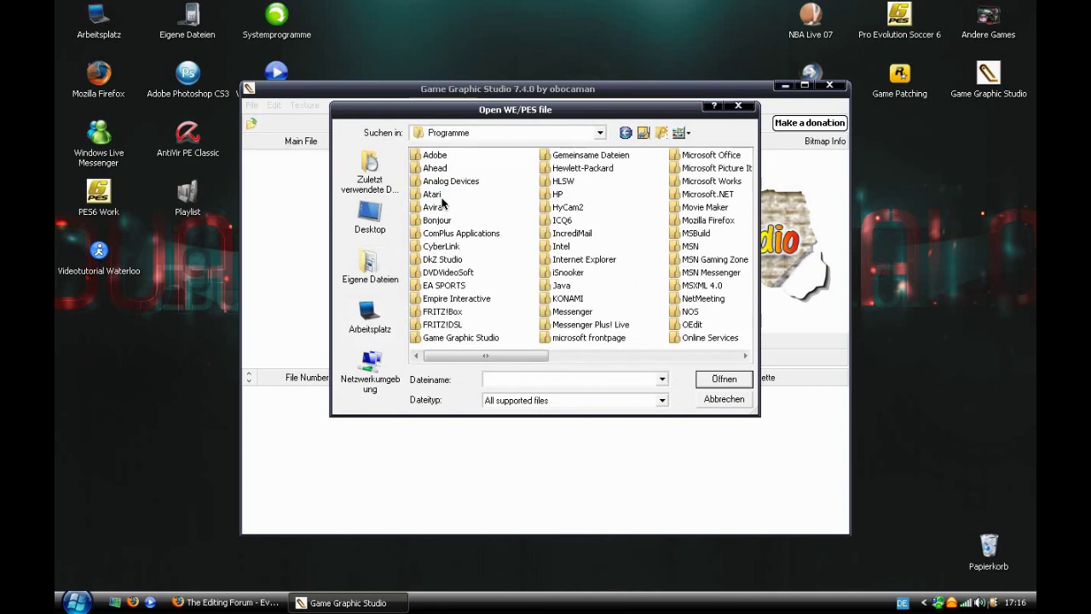
double_click(568, 298)
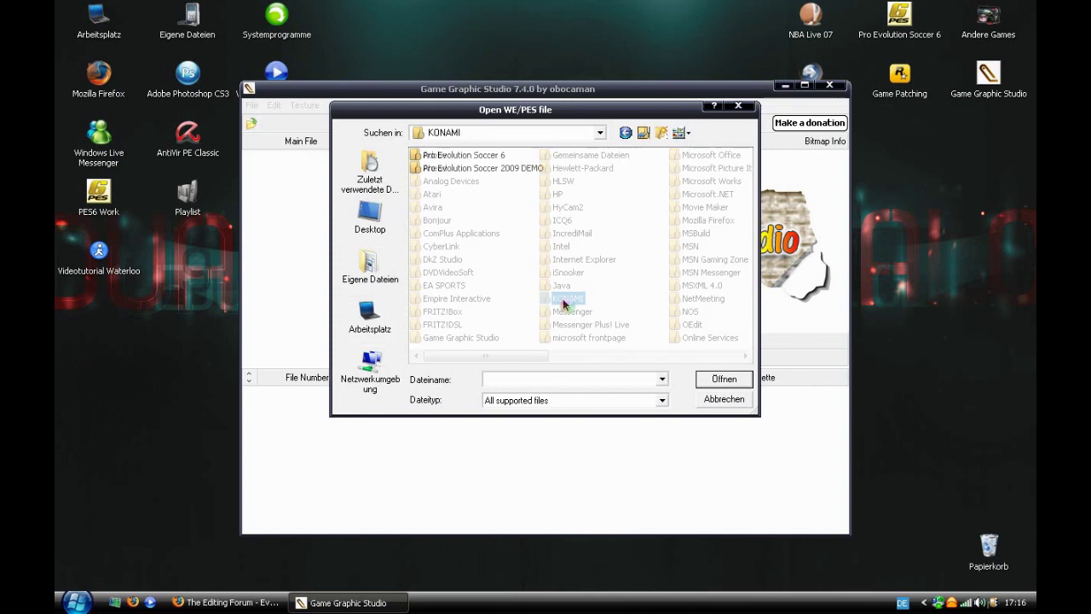
double_click(492, 156)
double_click(431, 156)
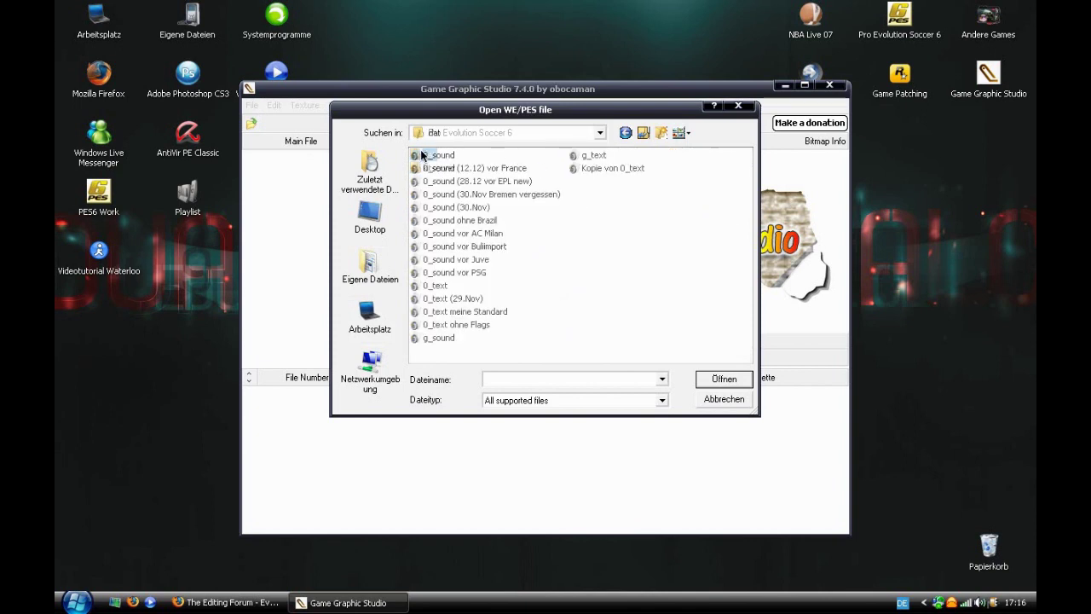
double_click(435, 286)
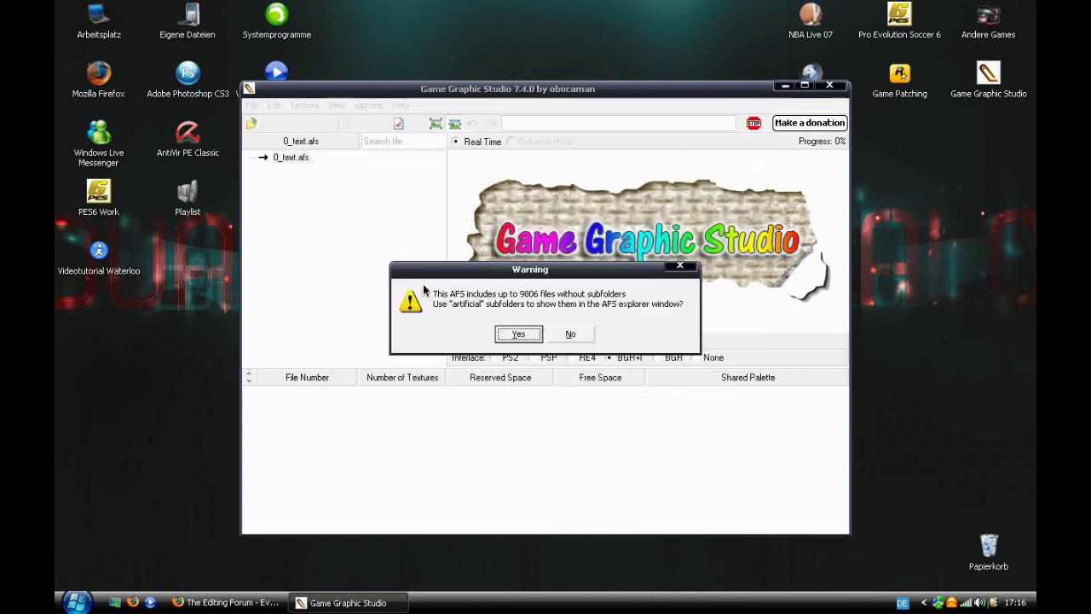
click(514, 335)
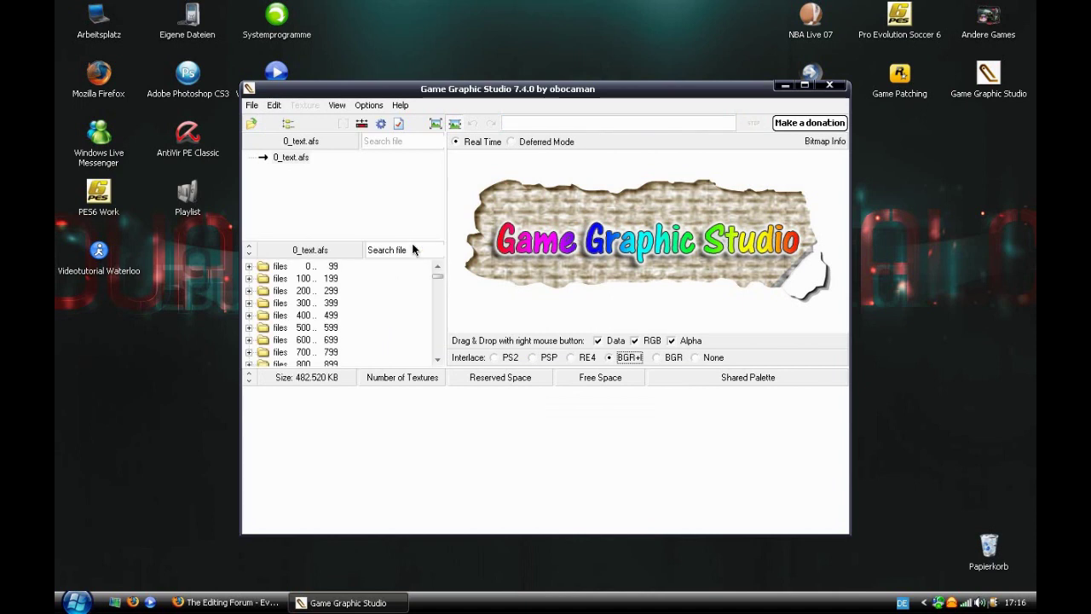
Find file 51 in 0_text.afs and import unknow_00051 from Videotutorial Waterloo's Kitmodel Bin folder over it.
click(413, 249)
text(51)
key(Return)
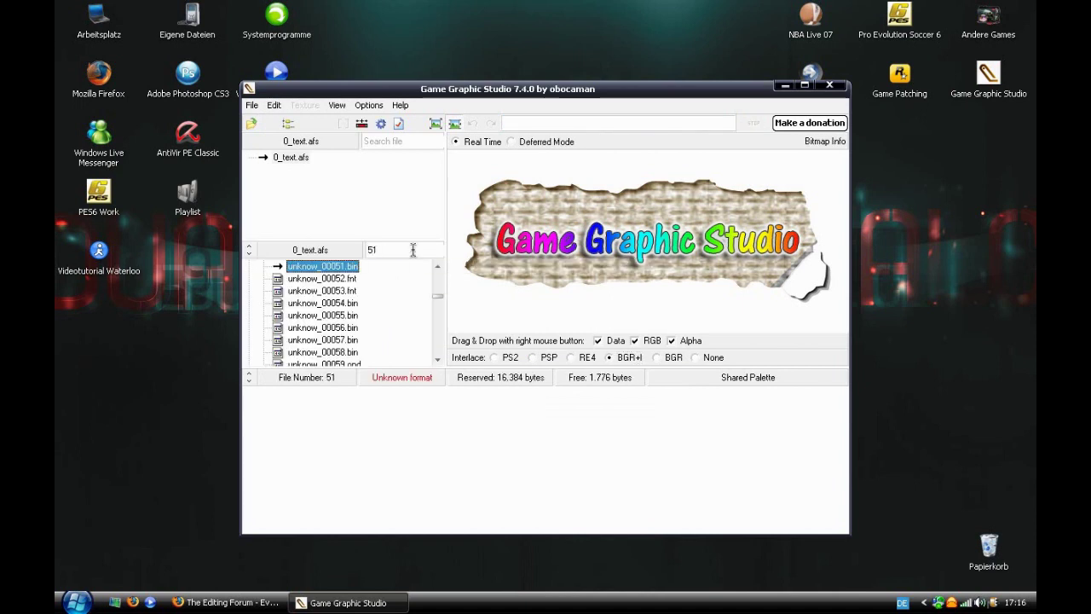
right_click(353, 270)
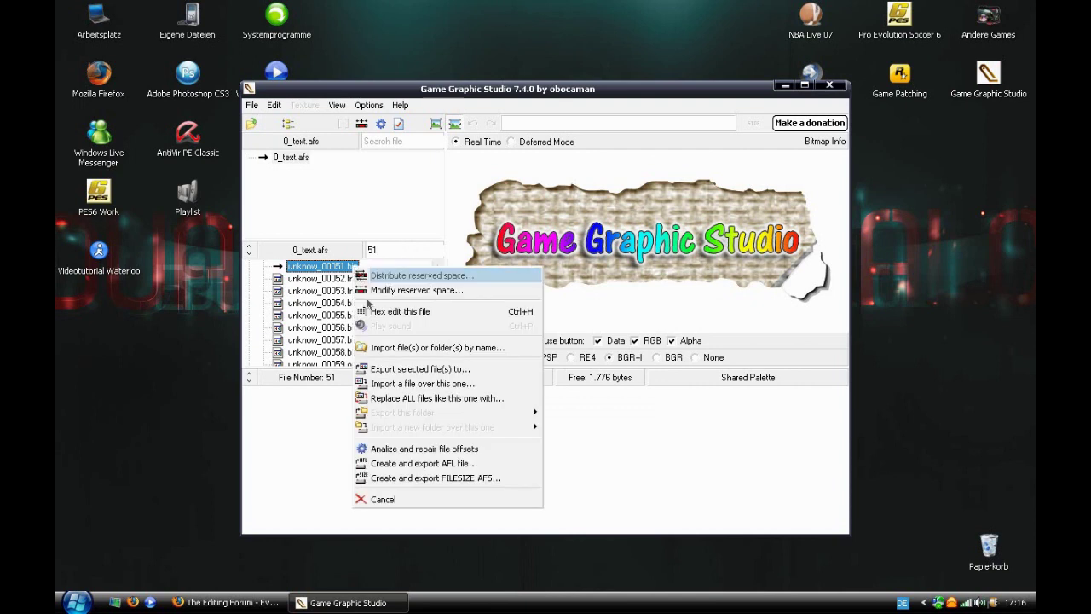
click(381, 387)
click(372, 218)
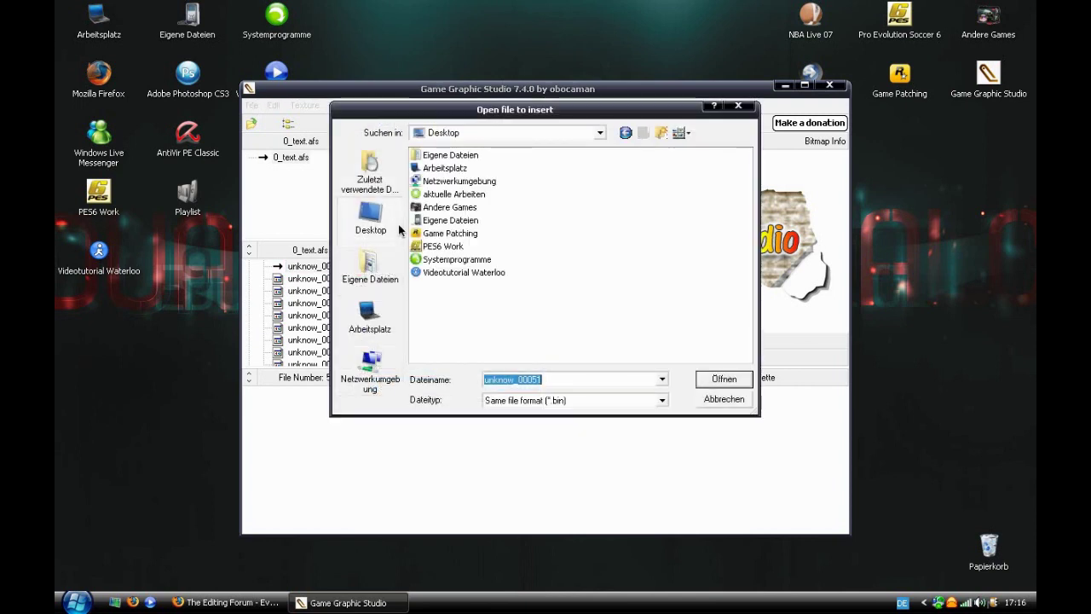
double_click(468, 274)
double_click(438, 168)
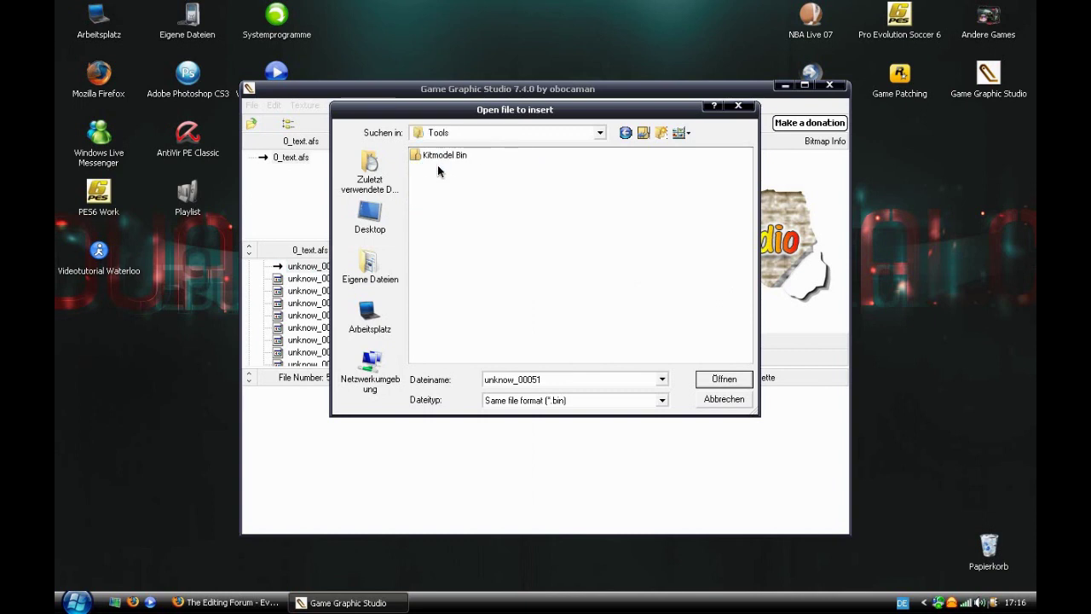
double_click(437, 157)
double_click(444, 155)
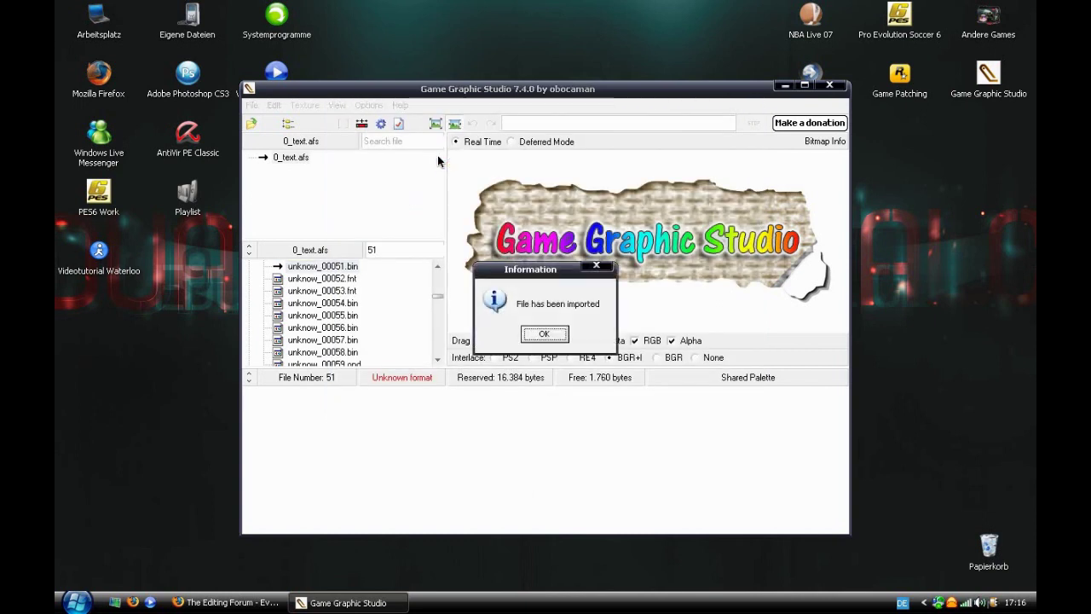
click(545, 337)
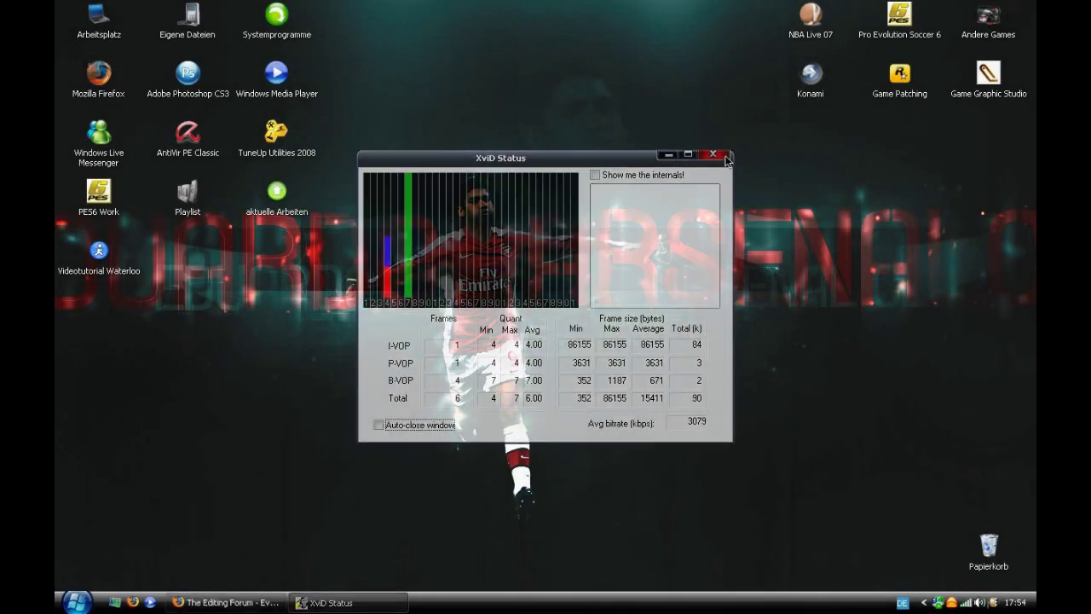
Open folder1 in the save folder of KONAMI's Pro Evolution Soccer 6 under Eigene Dateien.
click(725, 157)
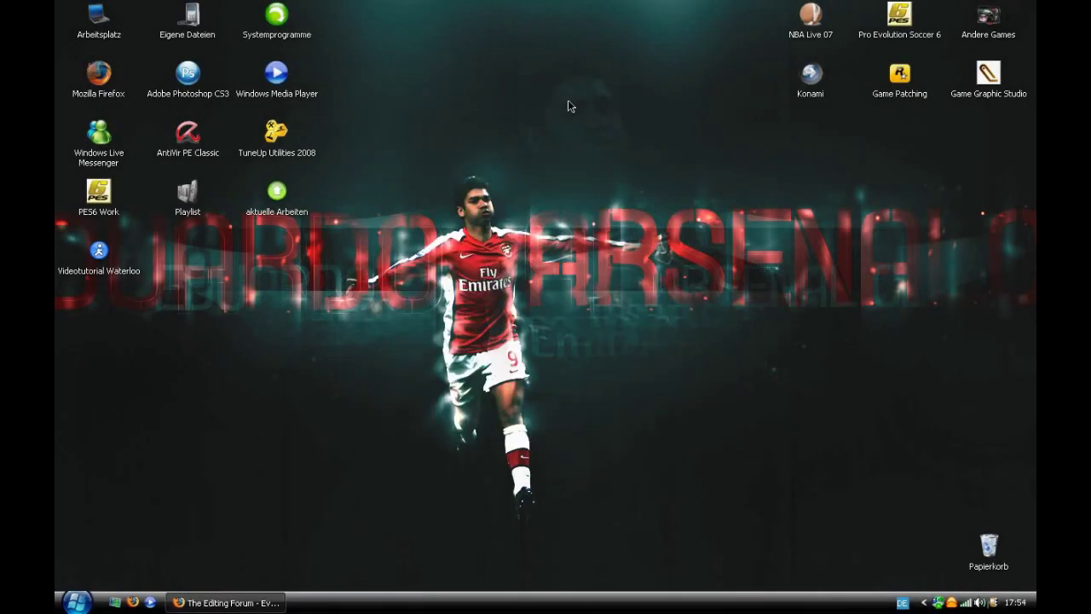
double_click(208, 36)
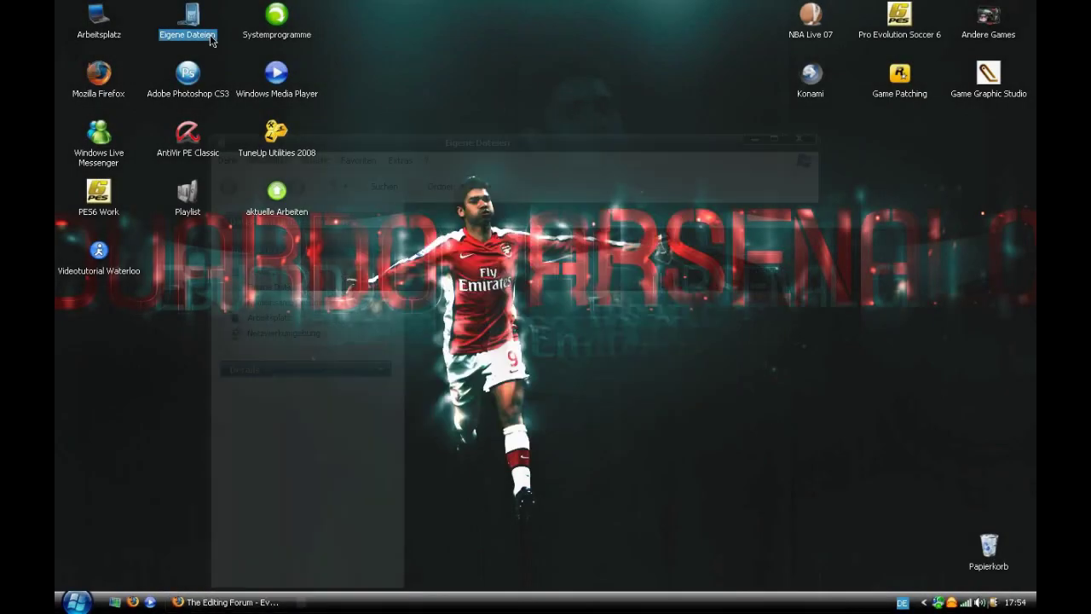
double_click(624, 301)
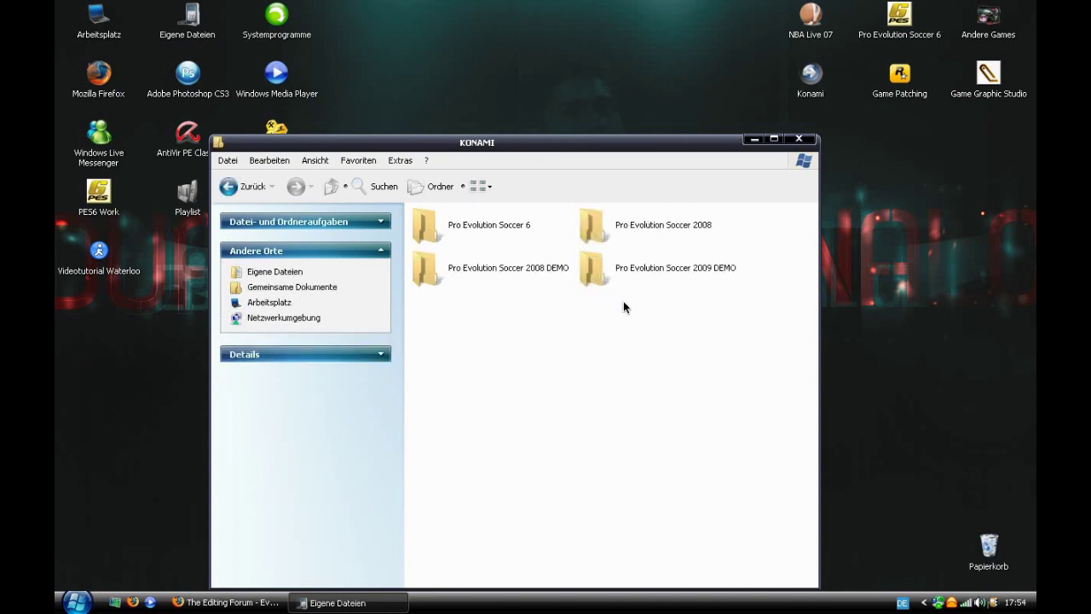
double_click(499, 228)
double_click(454, 226)
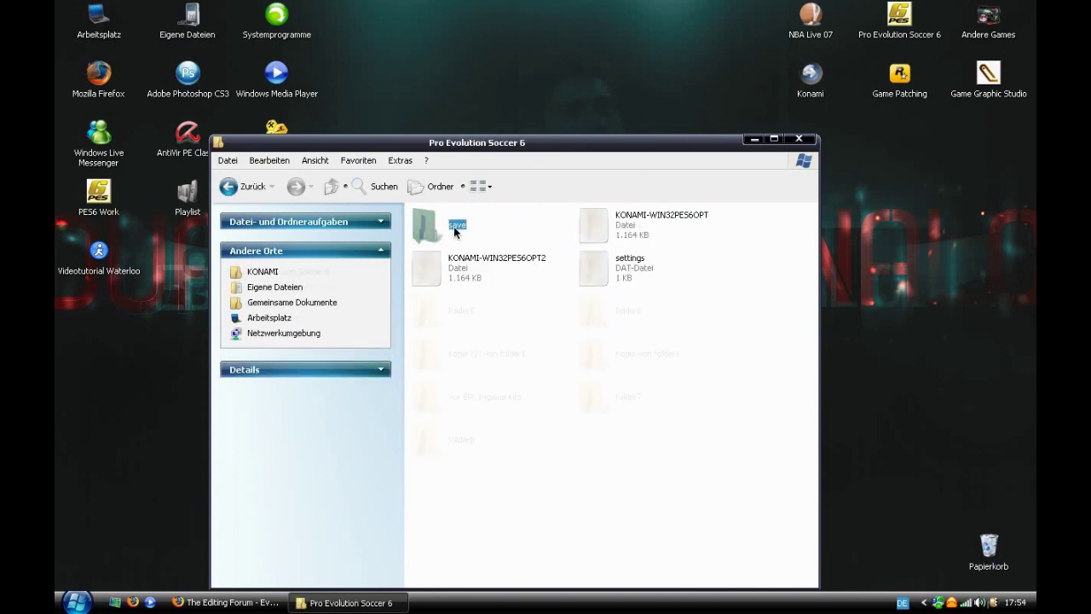
Rename the option file KONAMI-WIN32PES6OPT by appending a Zenit label, and close the folder window.
click(661, 225)
click(695, 230)
click(718, 225)
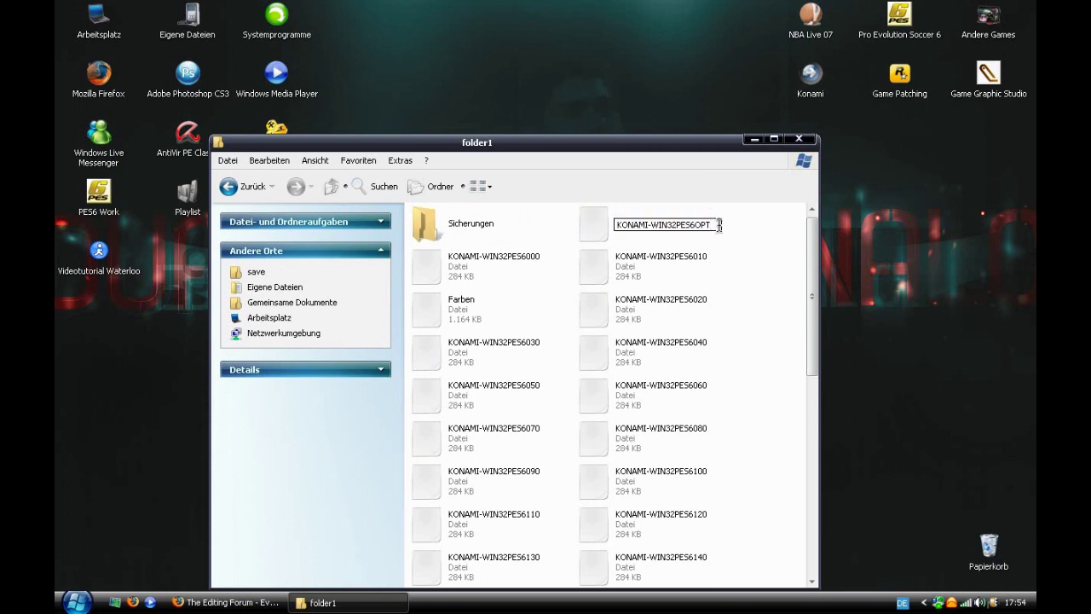
text(ver Zeniu)
click(780, 272)
click(815, 141)
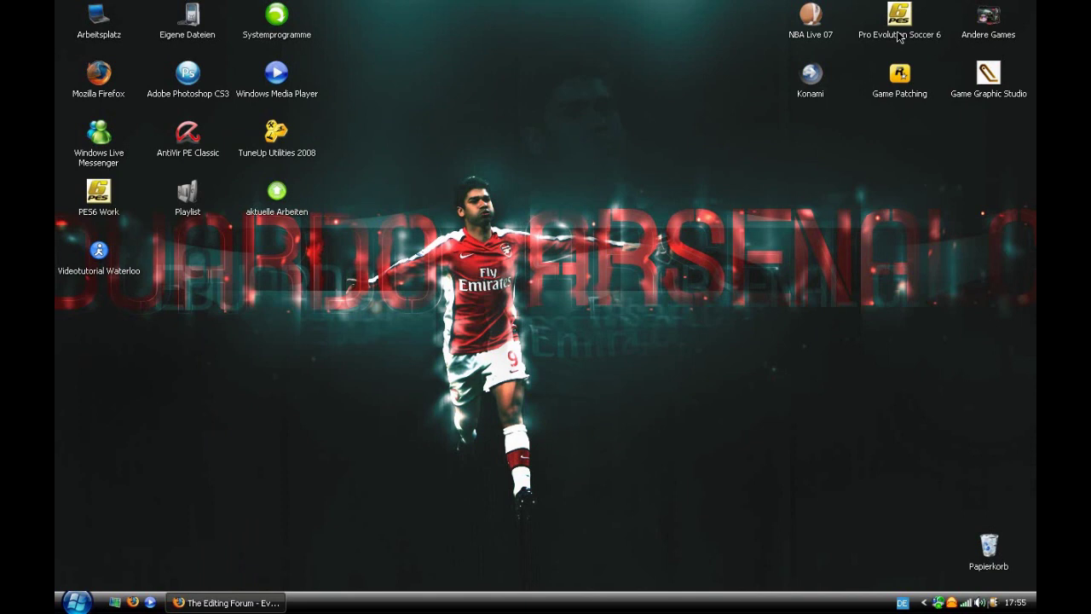
Launch Pro Evolution Soccer 6, enter 111 as the user name and continue to the title screen.
click(898, 36)
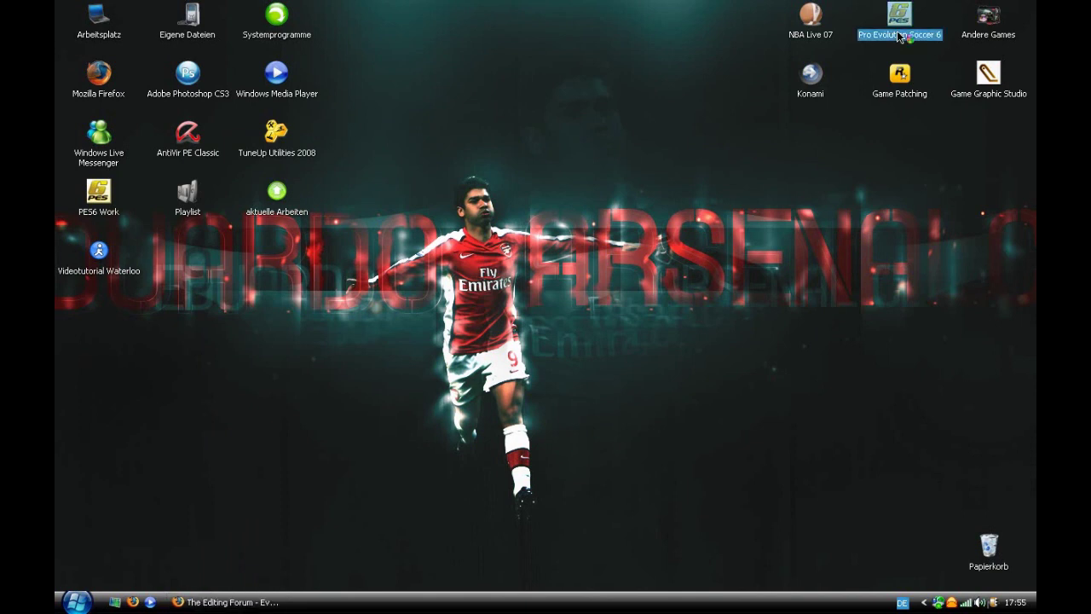
double_click(897, 30)
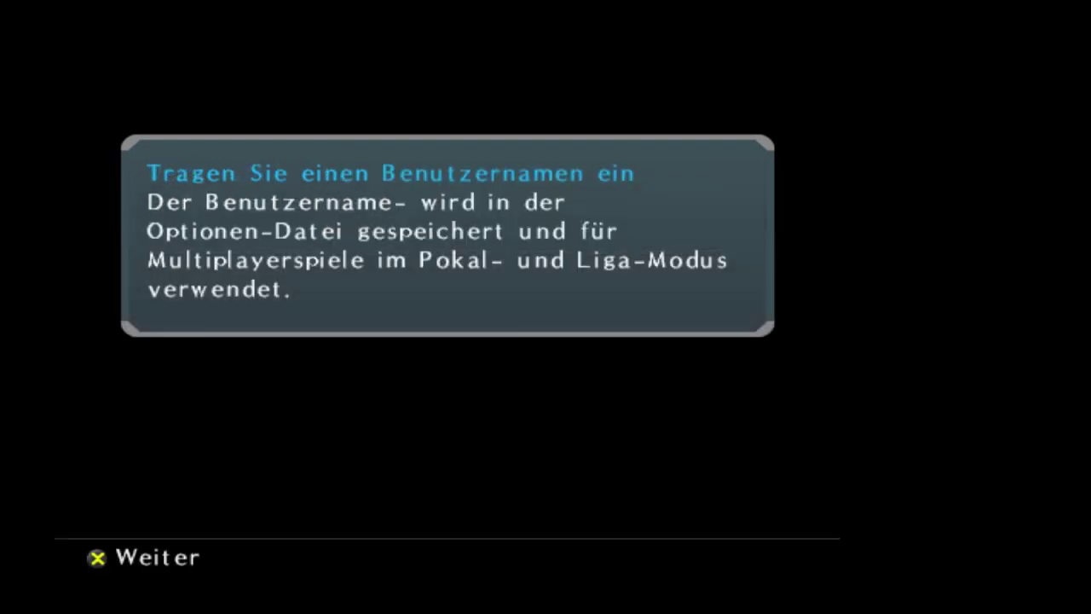
key(Return)
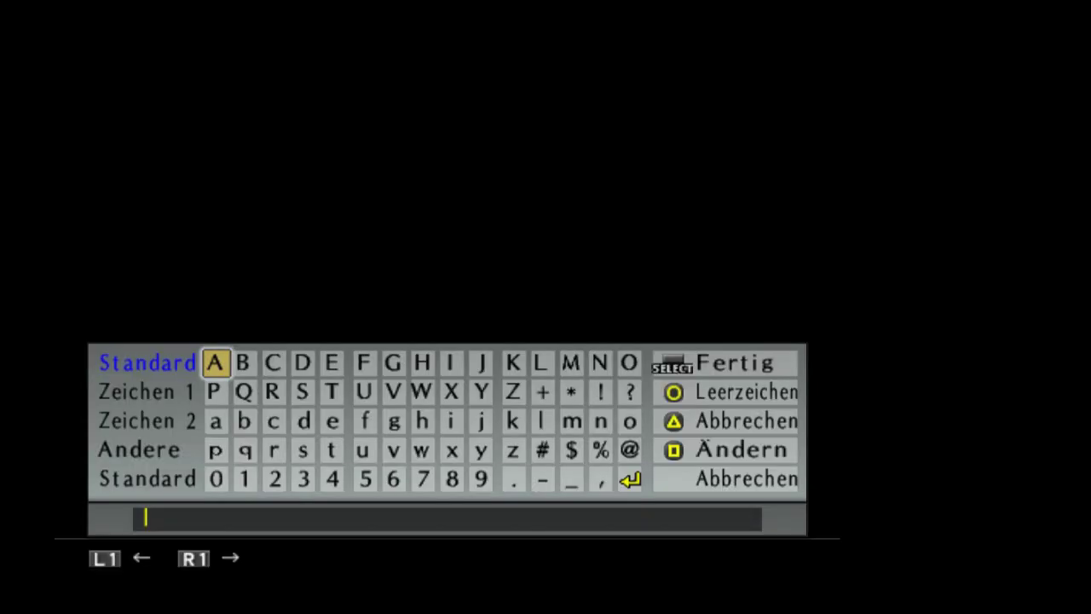
text(111)
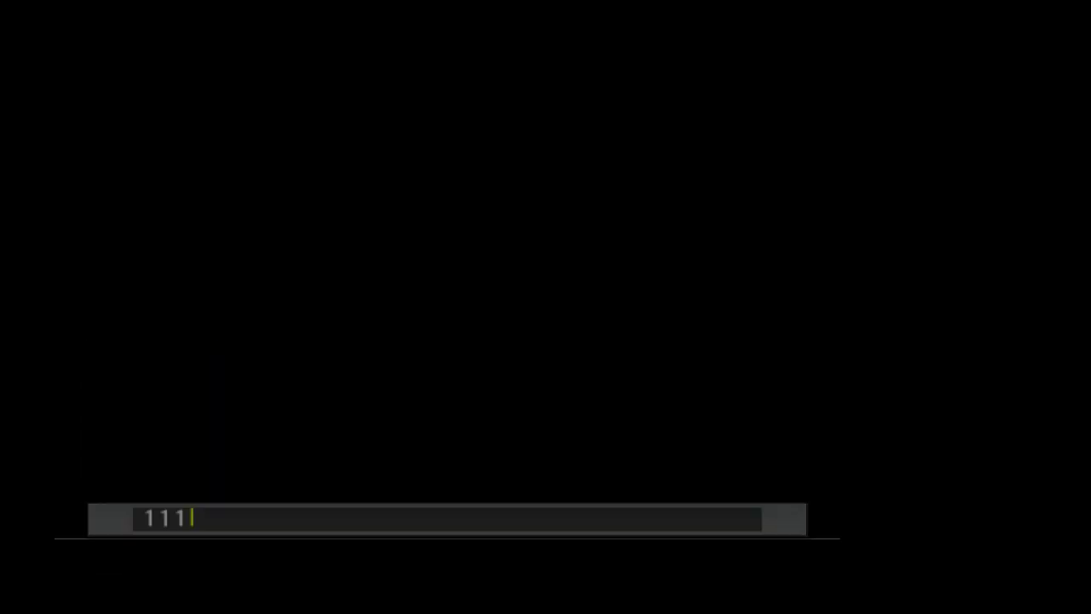
key(Return)
key(Return)
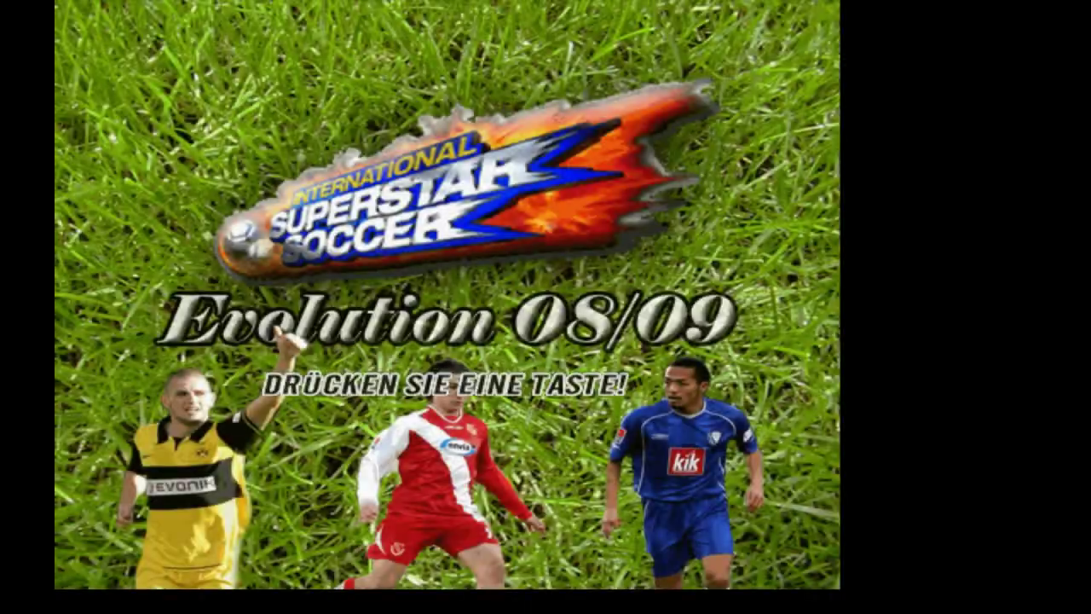
Continue from the title screen to the main menu and quit the game with Ende.
key(Return)
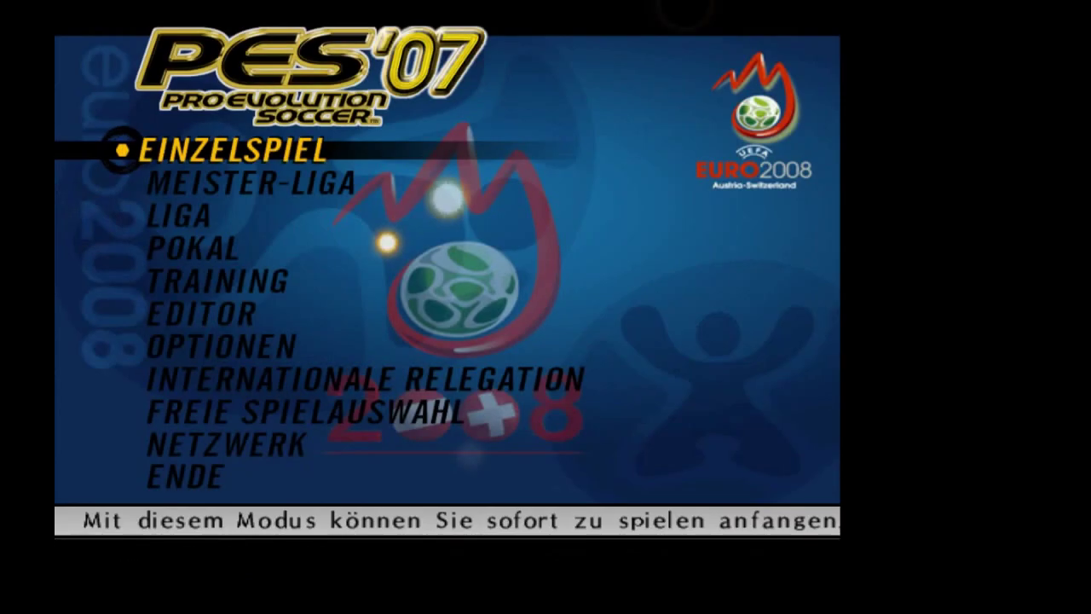
key(Down)
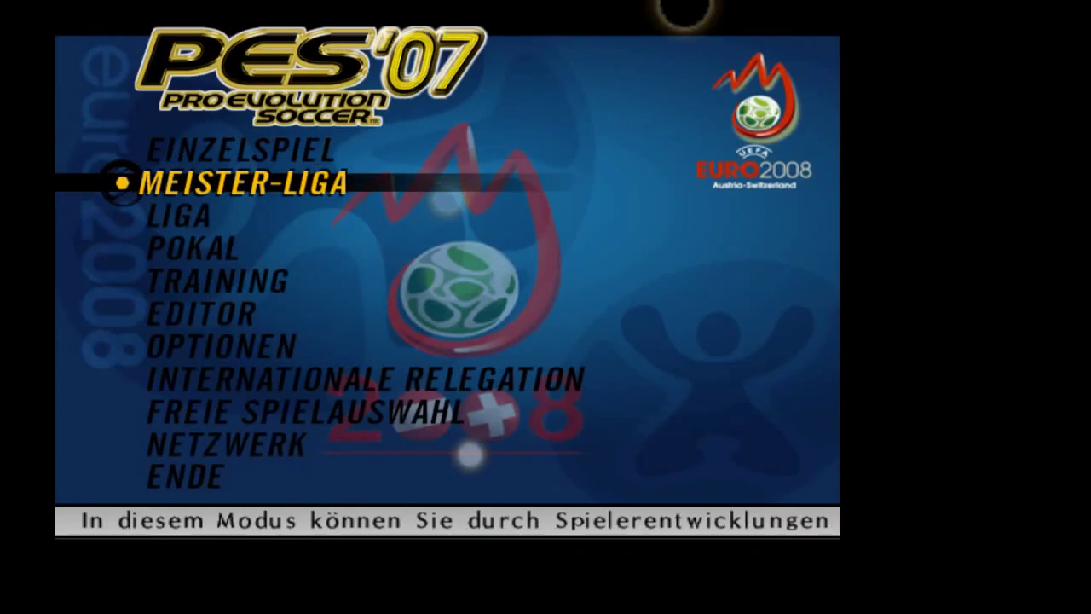
key(Up)
key(Up)
key(Return)
key(Up)
key(Return)
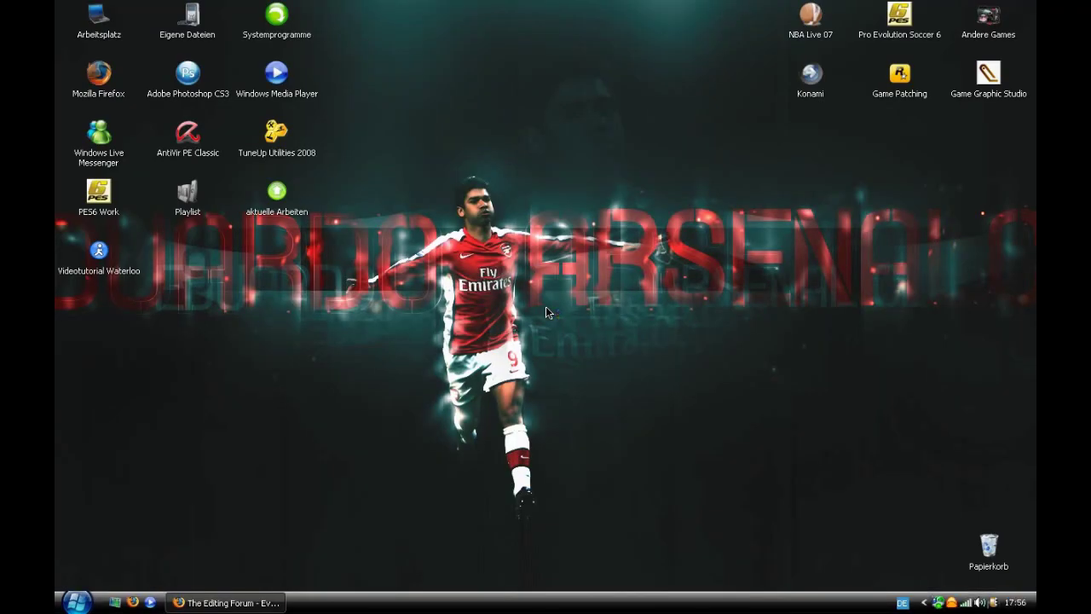
Launch PESFan Editor 6.0.1 from the Tools folder of Videotutorial Waterloo and close the folder window.
double_click(101, 260)
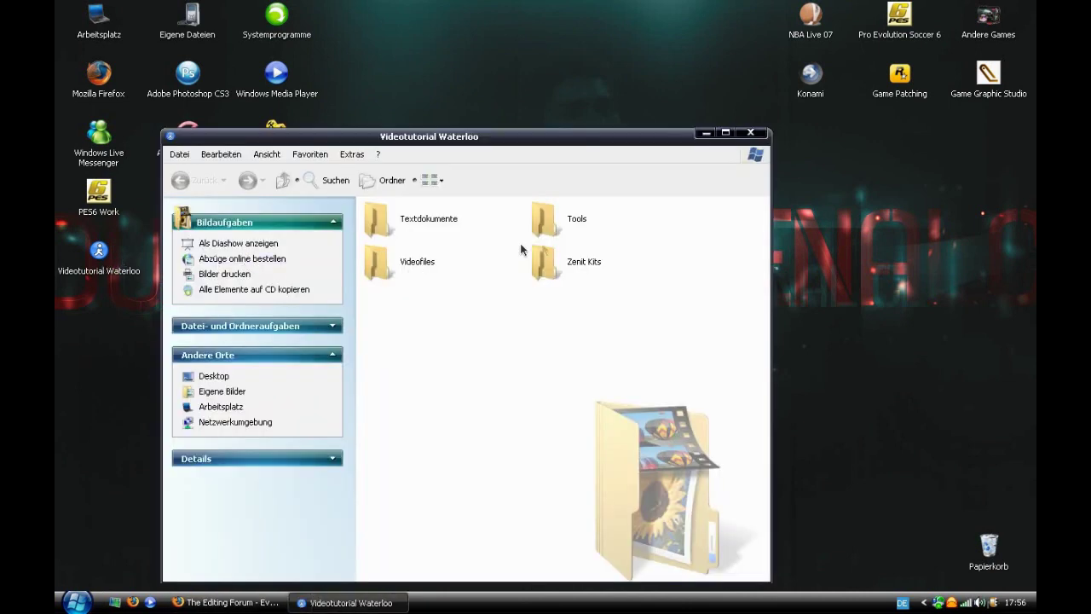
double_click(552, 236)
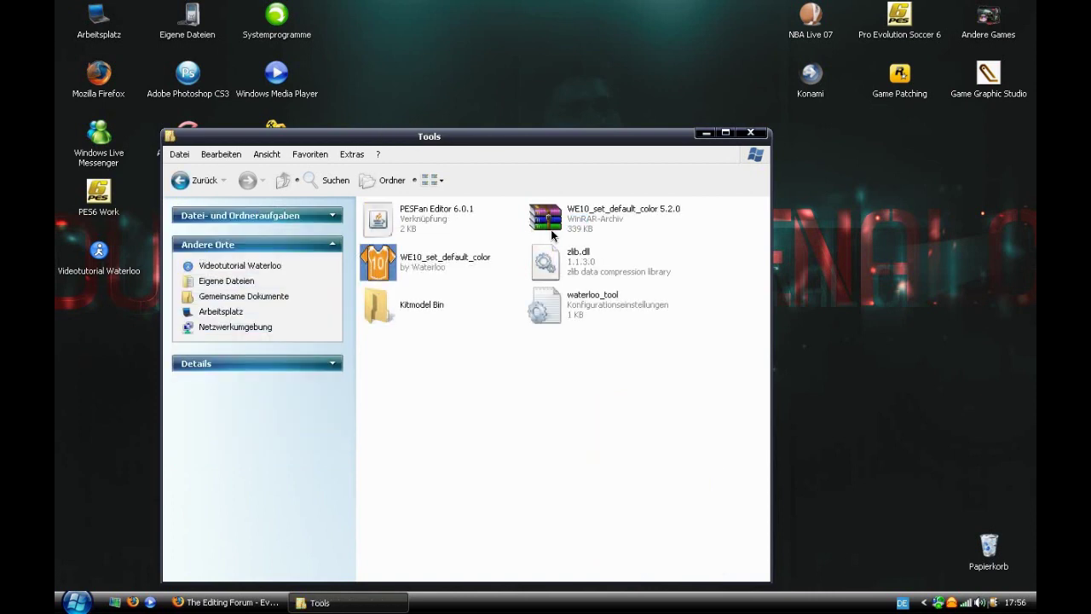
click(437, 222)
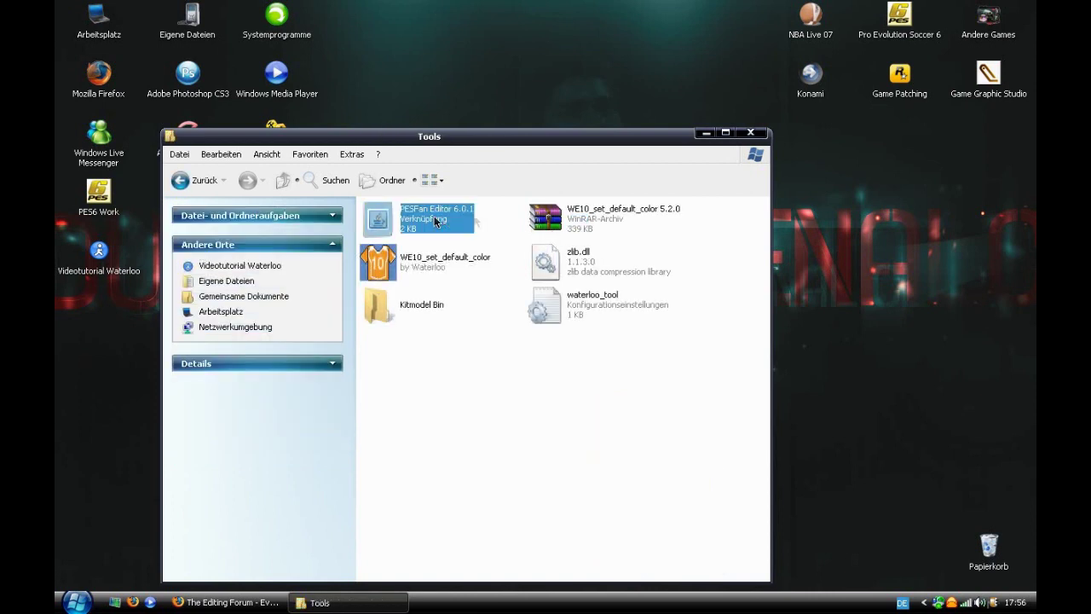
click(750, 133)
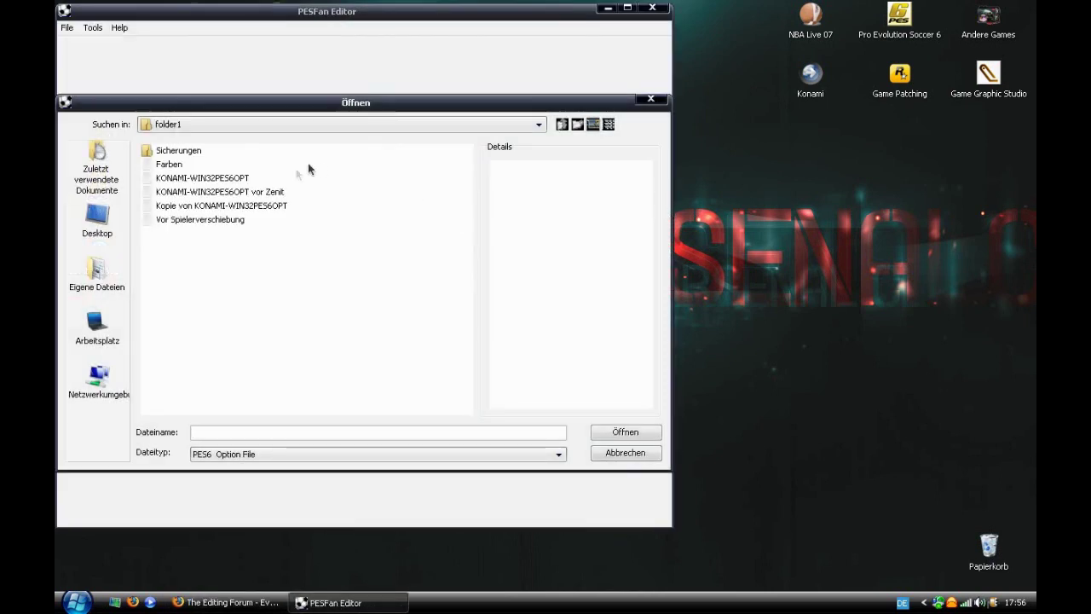
Load KONAMI-WIN32PES6OPT vor Zenit as the main option file and KONAMI-WIN32PES6OPT as the second option file.
double_click(241, 196)
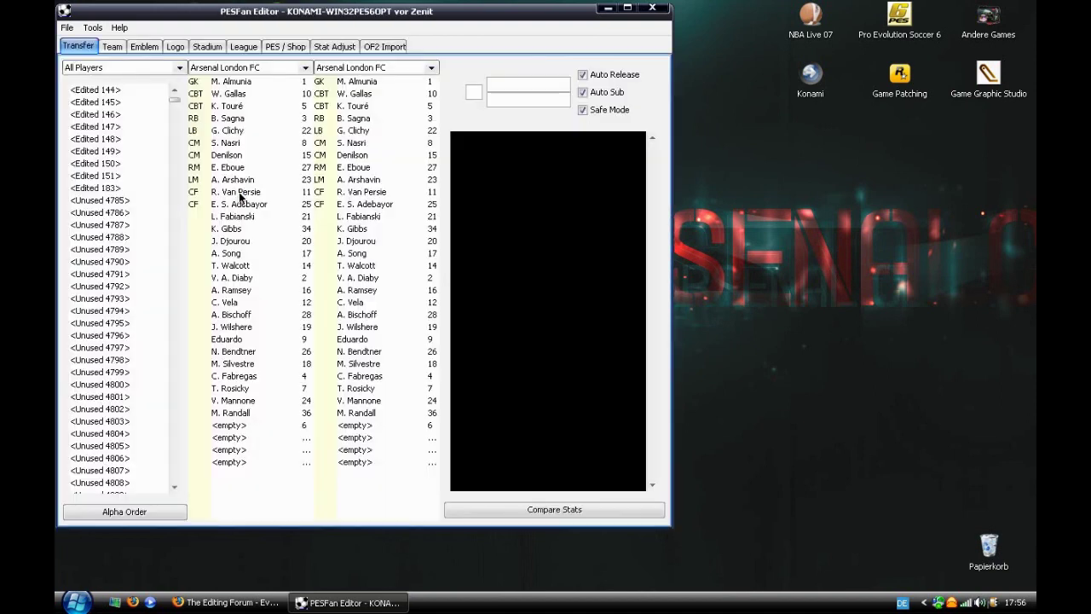
click(66, 27)
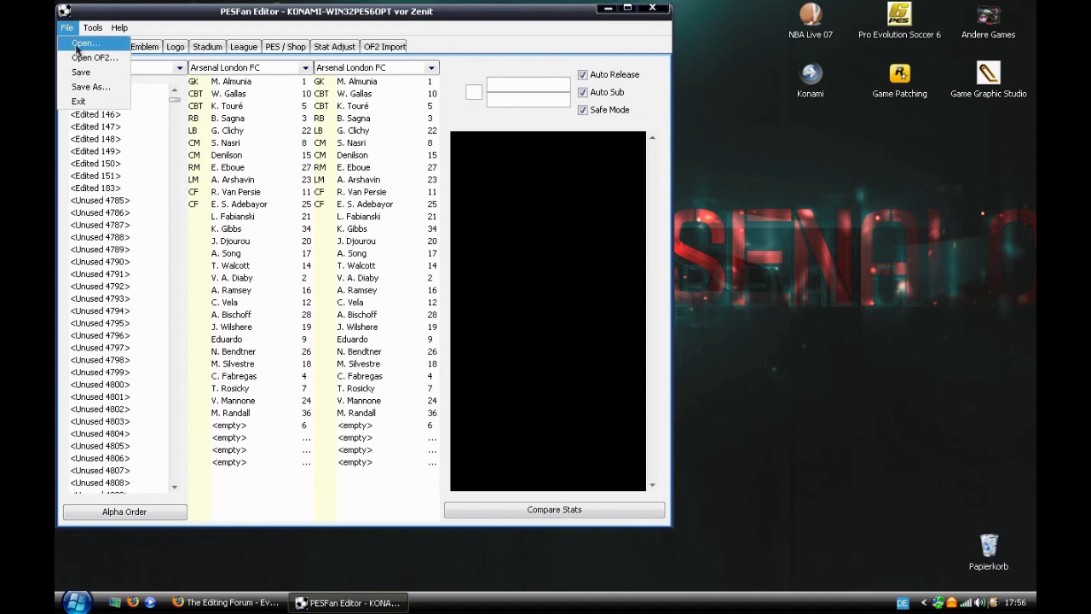
click(79, 58)
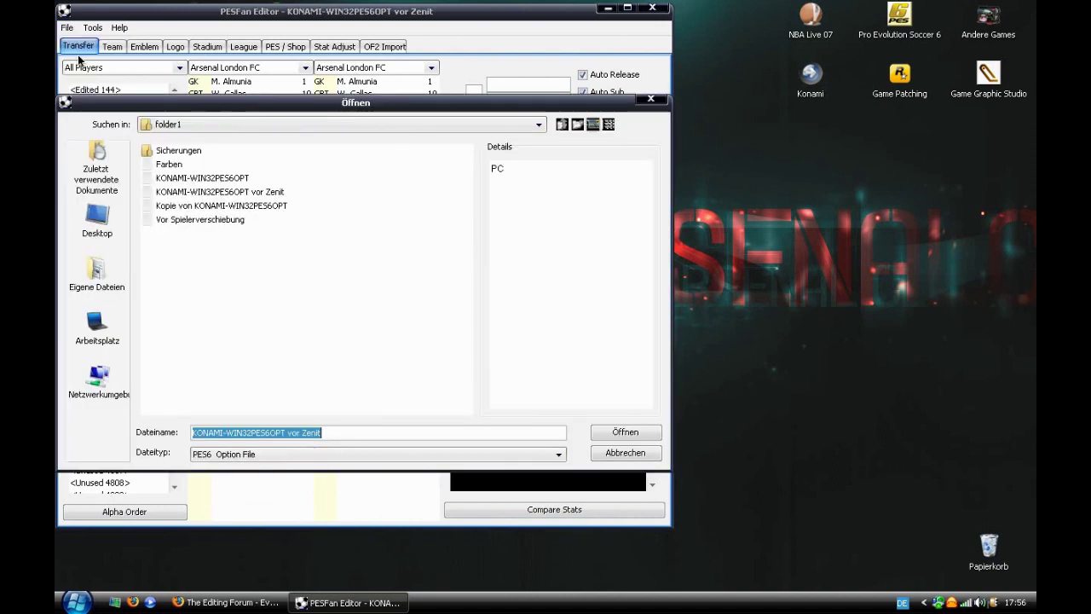
double_click(247, 181)
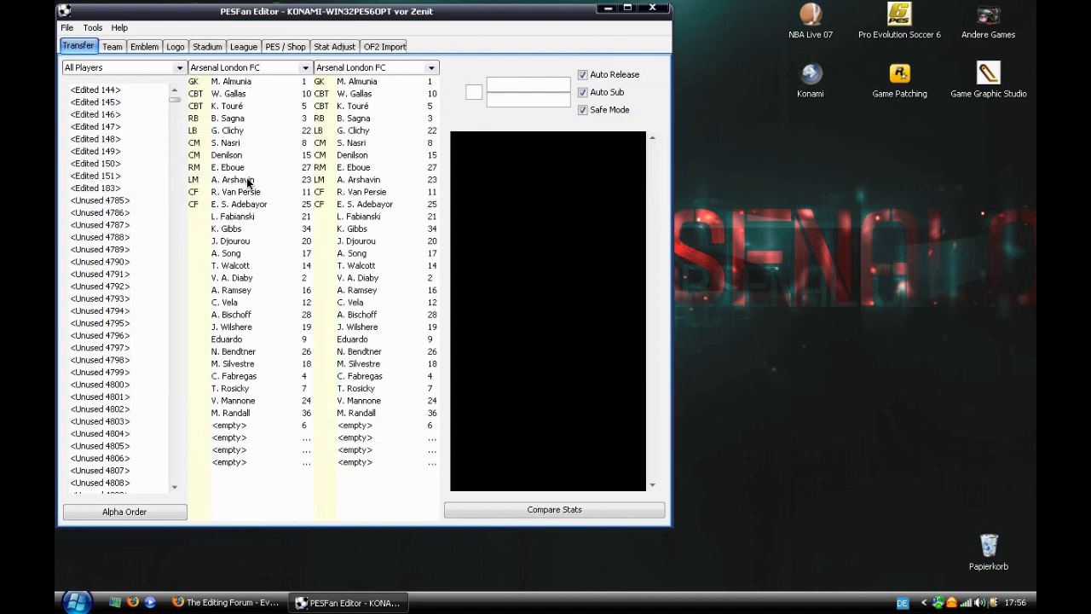
Find Zenit St. Petersburg among the teams and display its team settings.
click(112, 47)
drag(199, 102, 219, 315)
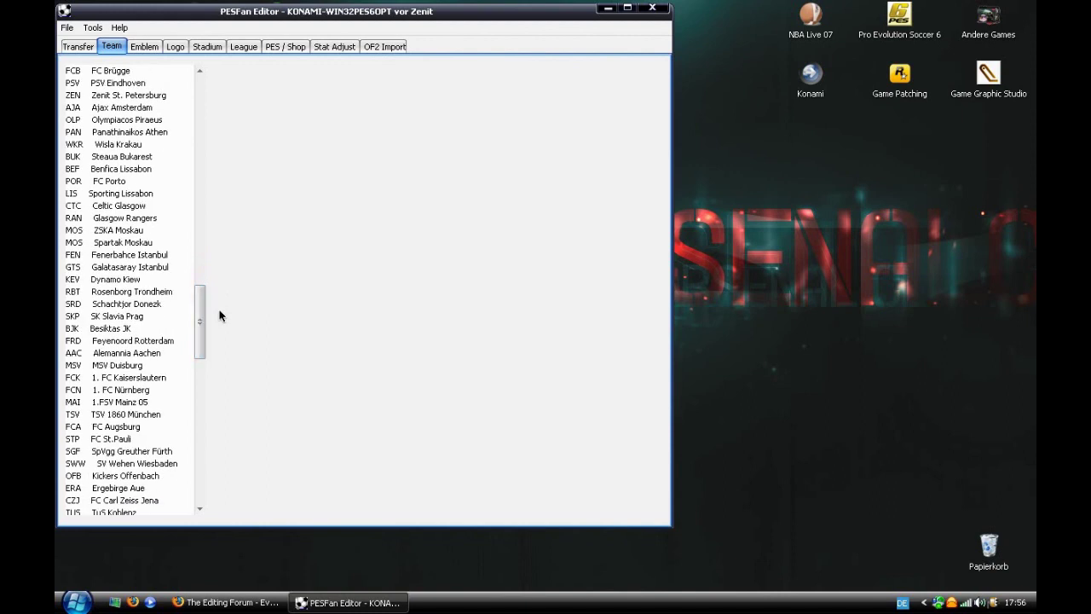
click(140, 96)
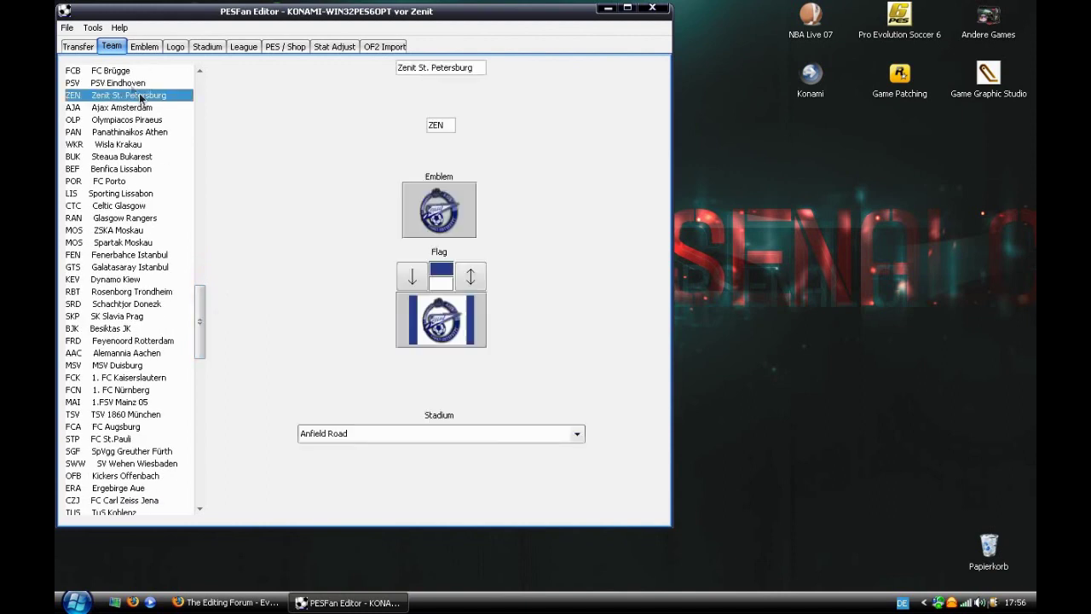
Export the Zenit emblem as a PNG named Zenit to the Desktop.
click(144, 46)
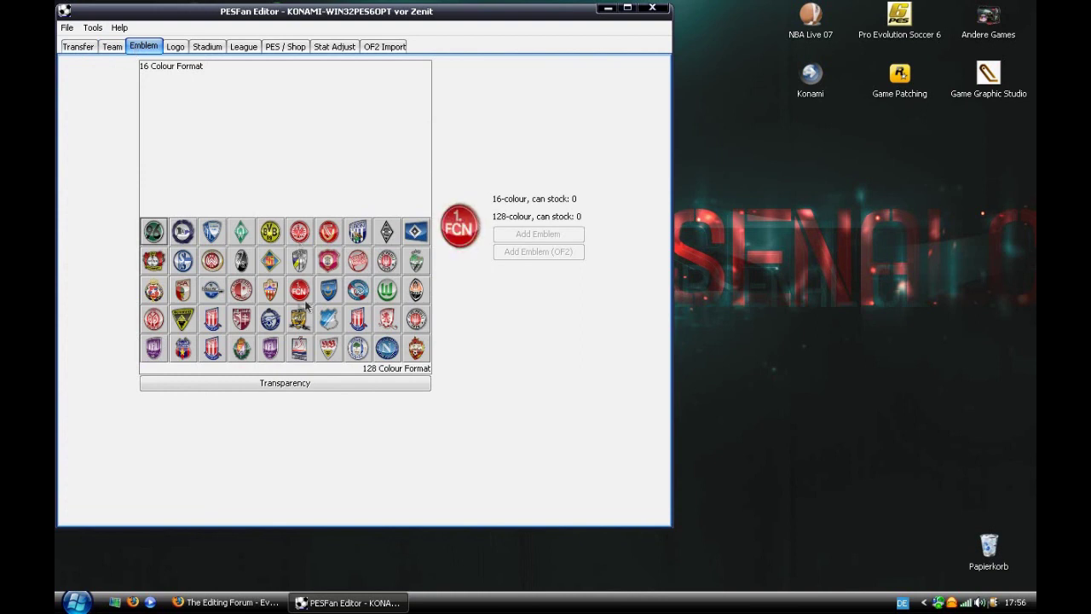
click(272, 320)
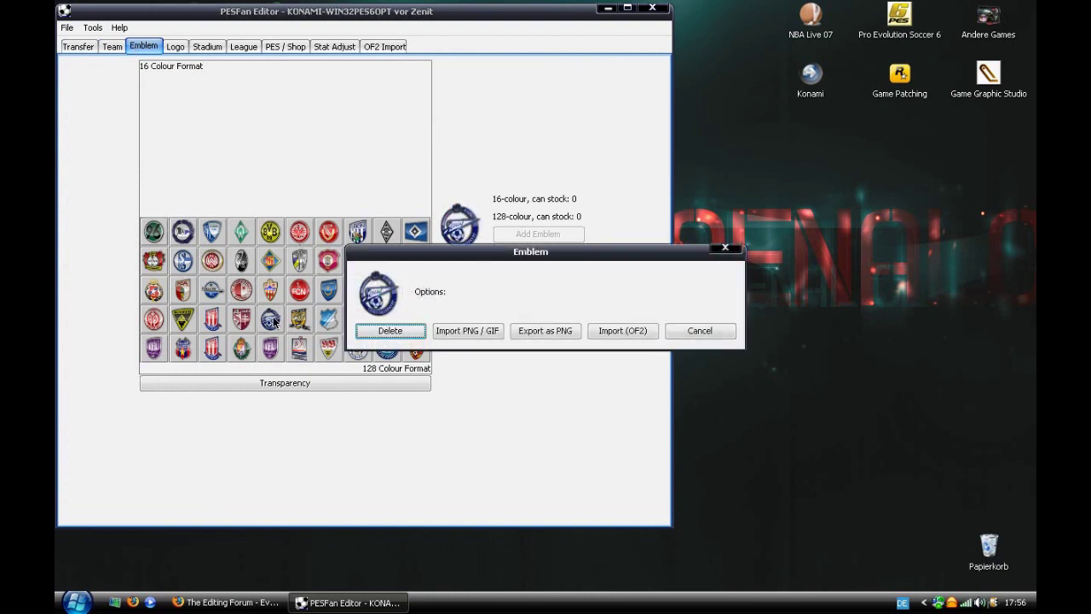
click(573, 333)
click(374, 266)
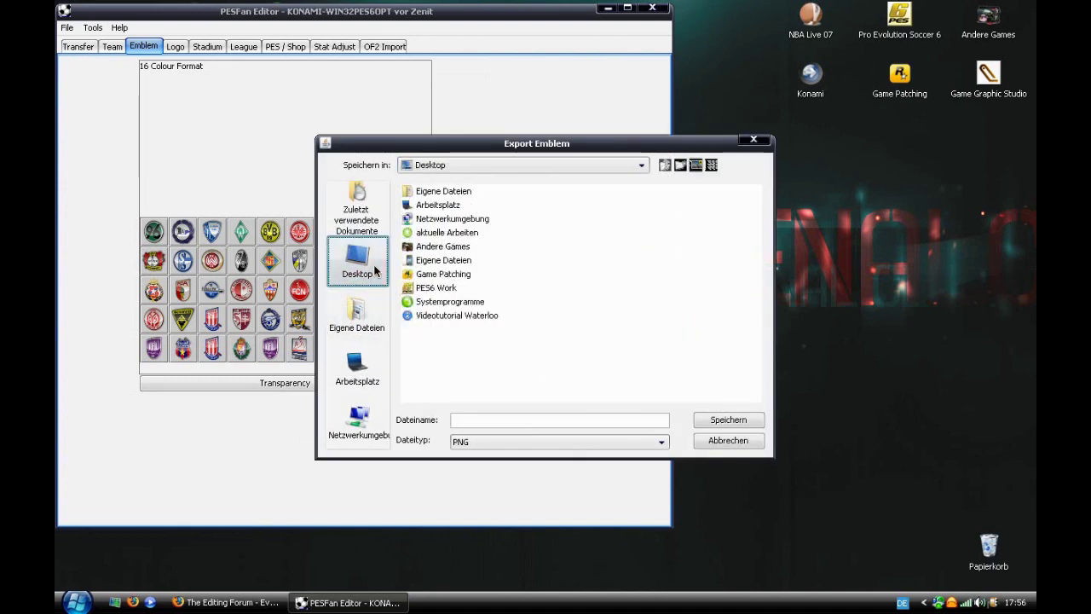
click(507, 418)
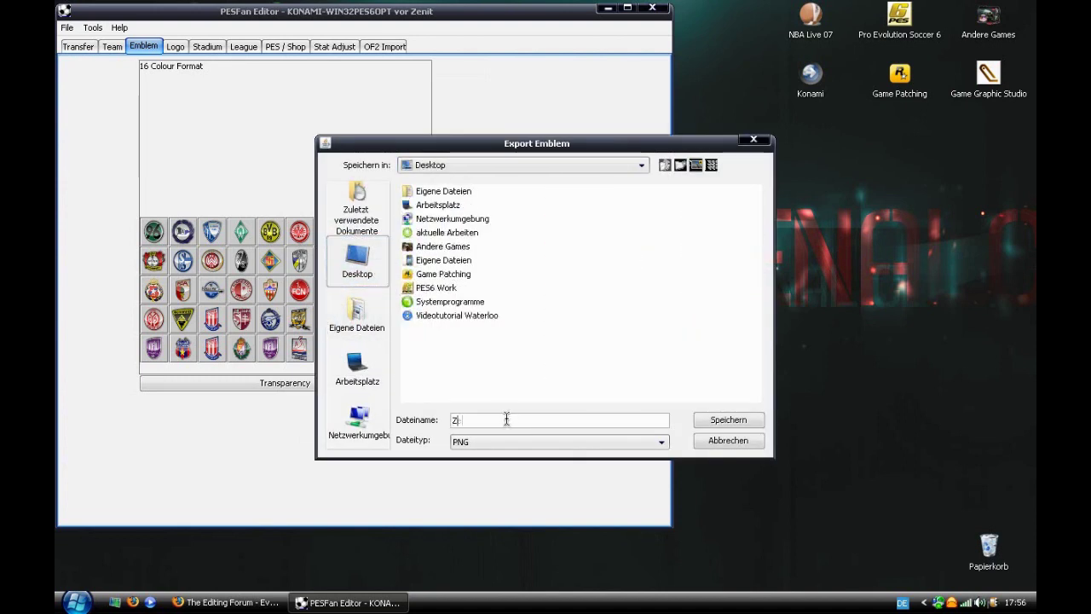
text(Zenut)
key(BackSpace)
key(BackSpace)
text(it)
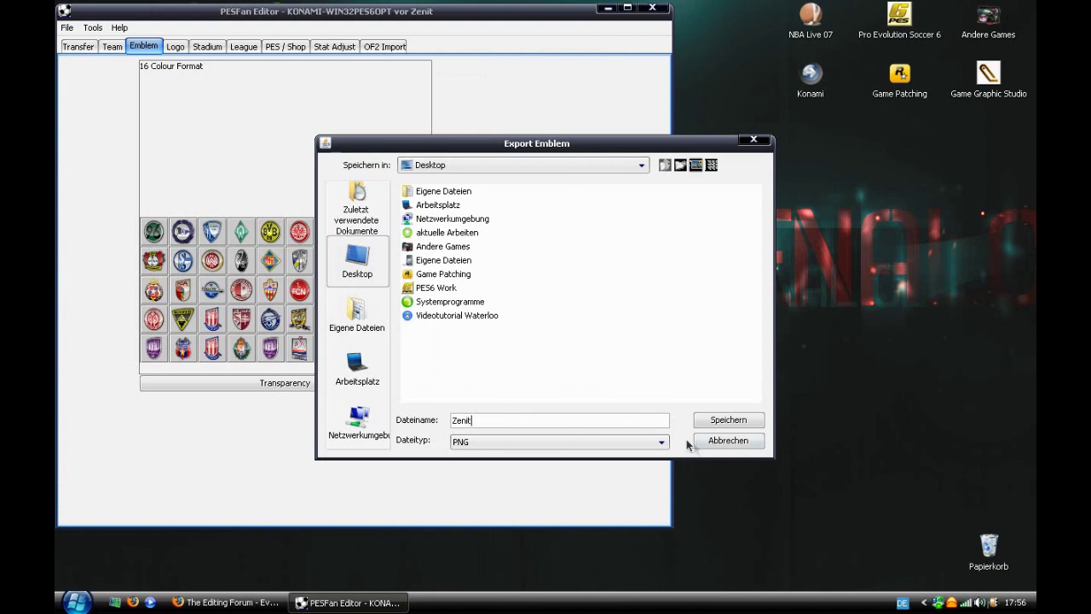
click(727, 422)
click(531, 324)
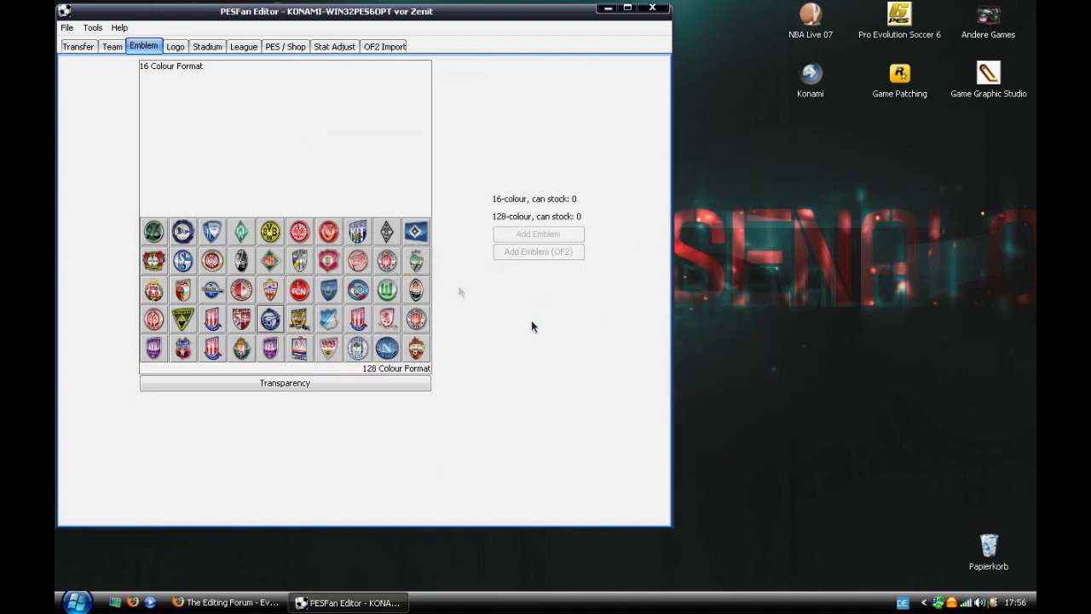
Copy the Zenit St. Petersburg team name and import F.C. Copenhagen's kit from the second option file into that team.
click(115, 49)
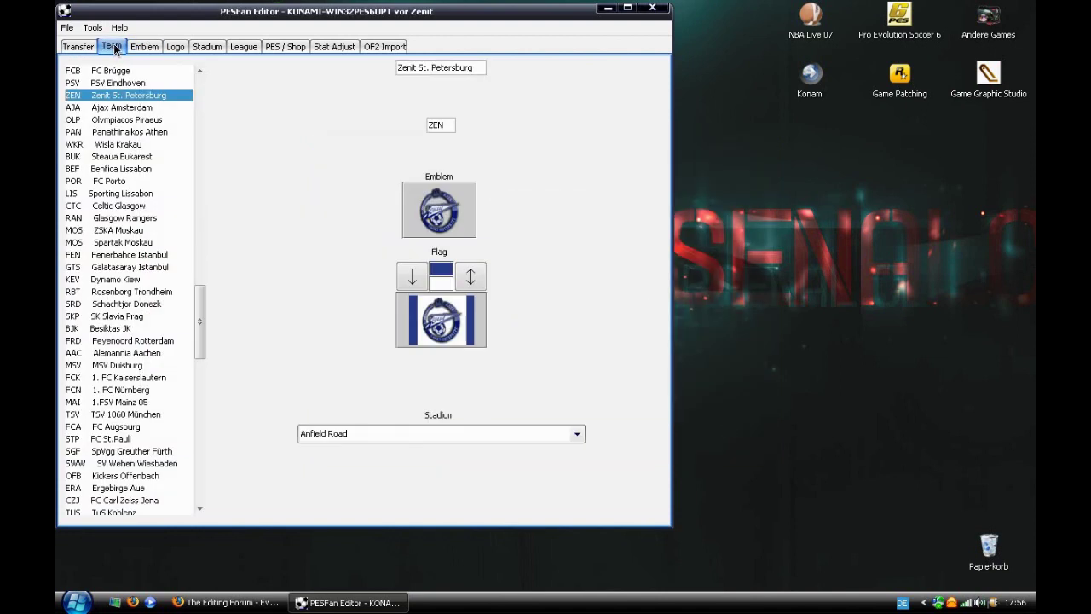
drag(481, 68, 340, 58)
key(ctrl+c)
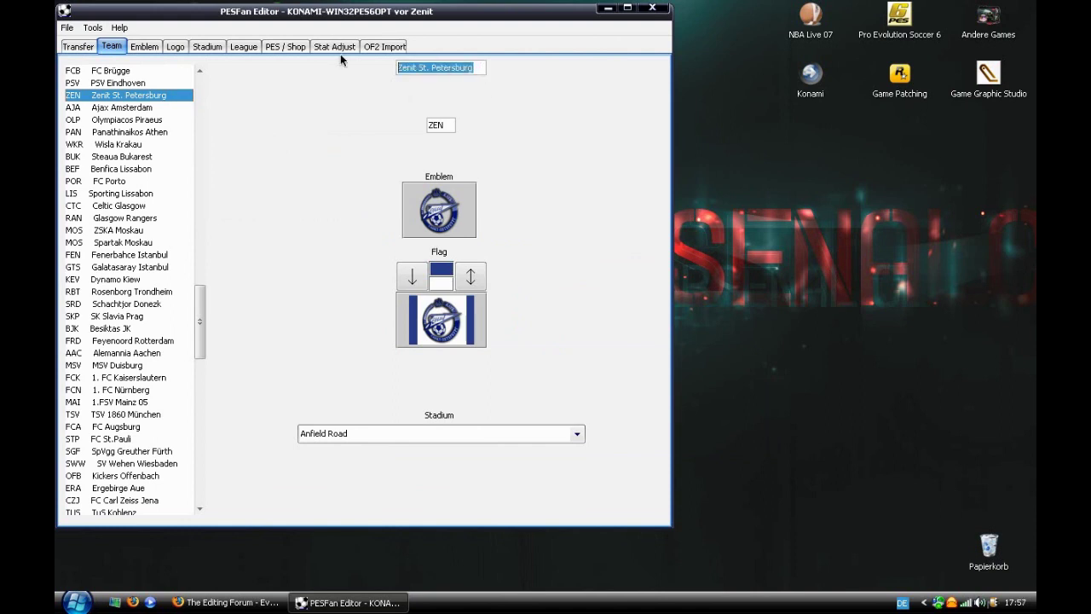
double_click(159, 102)
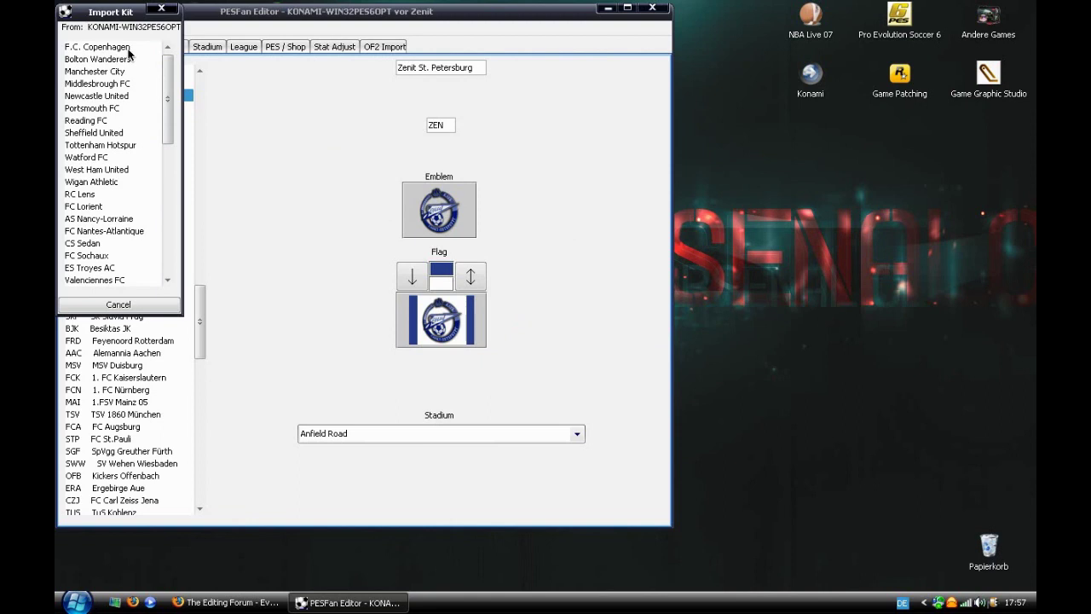
click(127, 49)
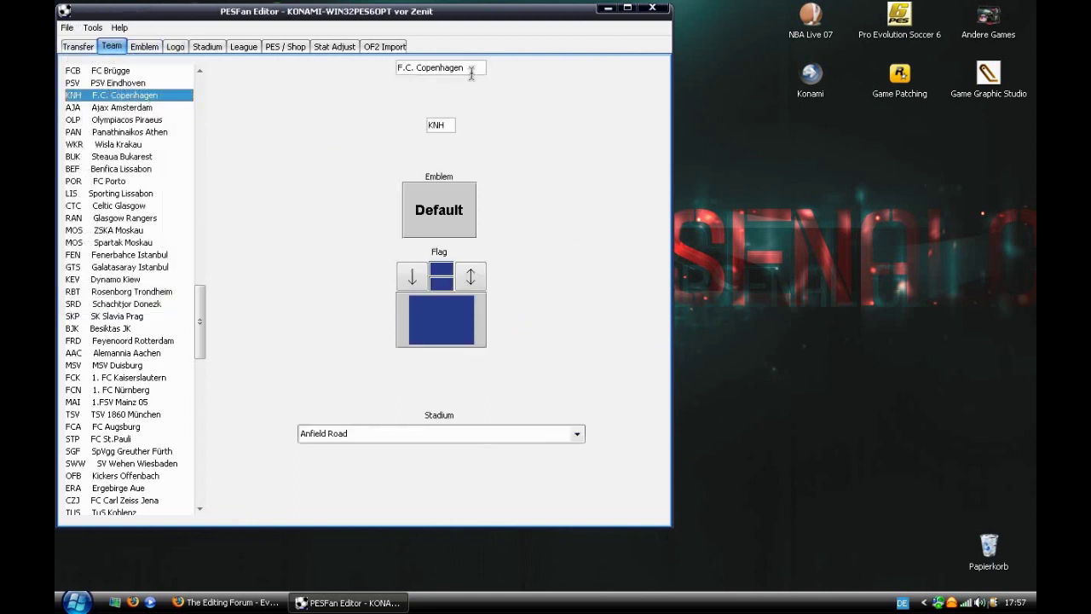
Rename the F.C. Copenhagen entry to Zenit St. Petersburg and set its abbreviation to ZEN.
drag(471, 72, 324, 46)
key(ctrl+v)
click(122, 108)
click(147, 94)
drag(455, 132, 428, 127)
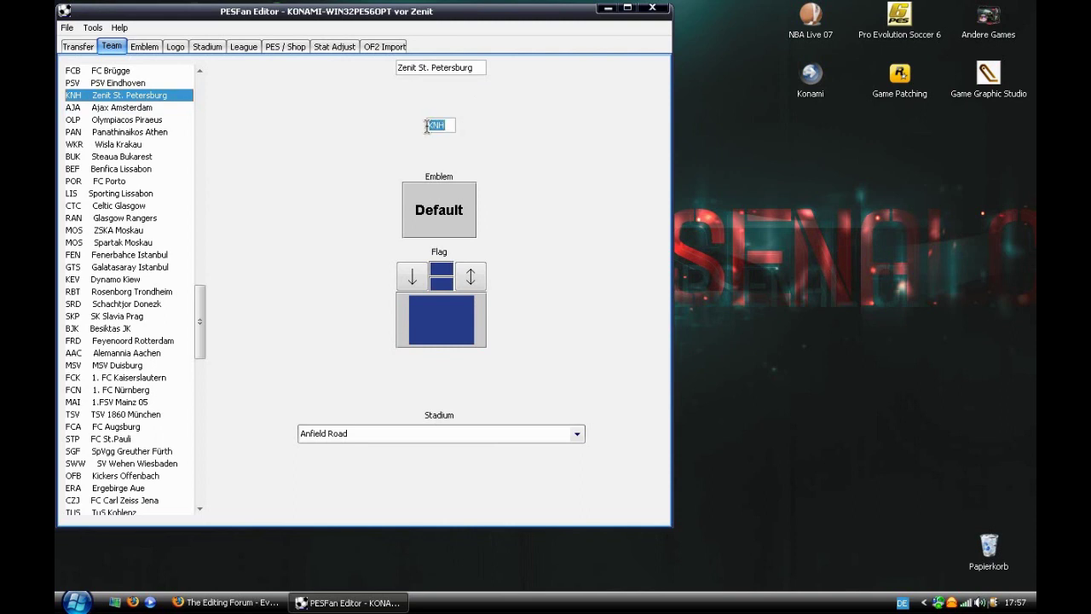
click(122, 108)
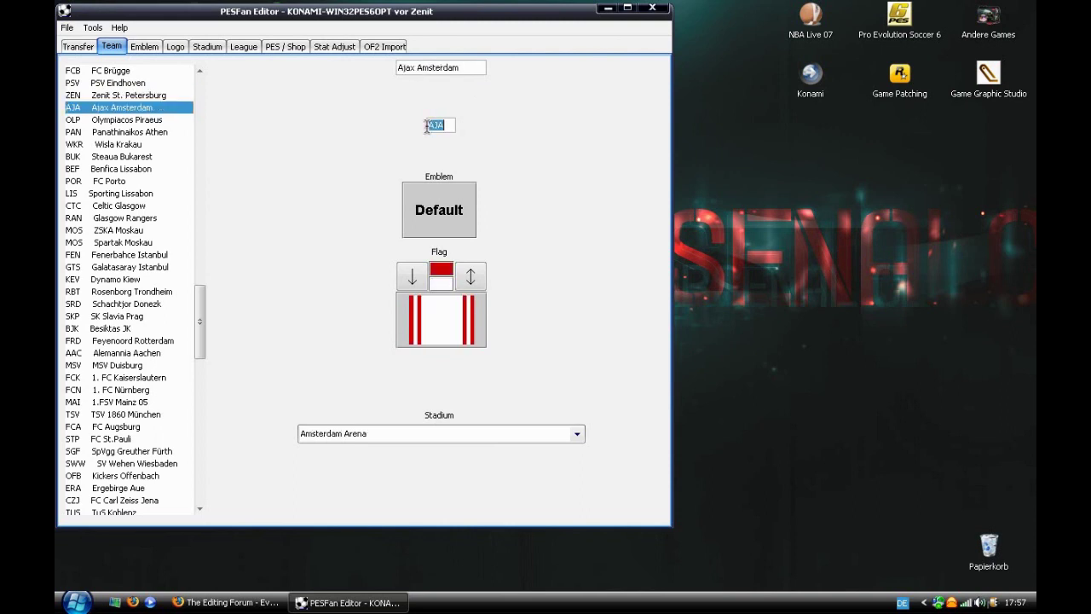
Add the exported Zenit image from the Desktop as a new emblem.
click(144, 46)
click(538, 234)
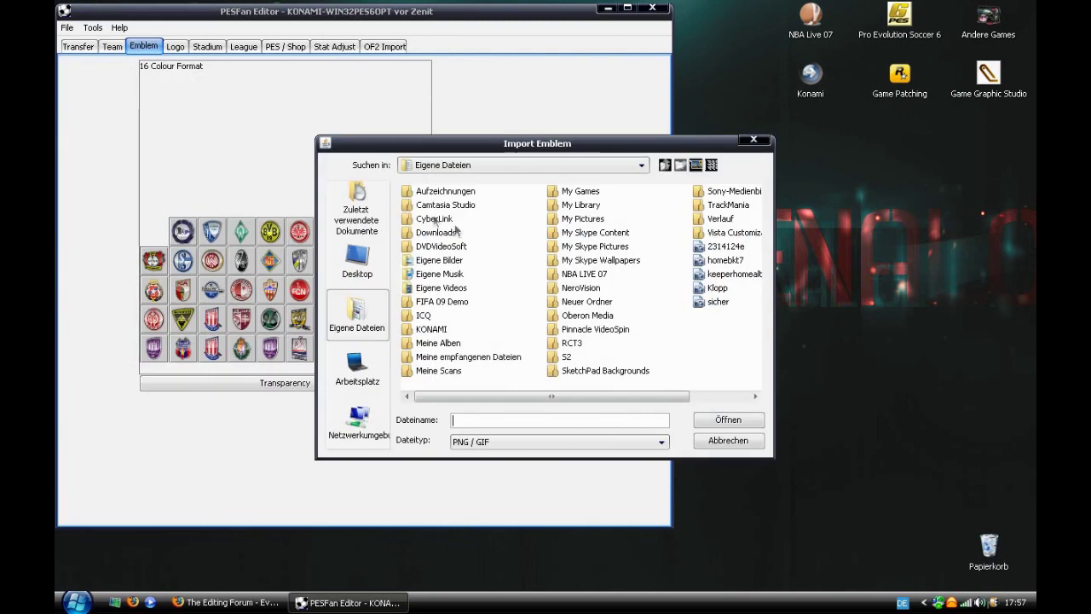
click(358, 260)
double_click(428, 329)
Assign the imported Zenit emblem to the Zenit St. Petersburg team.
click(111, 46)
click(124, 95)
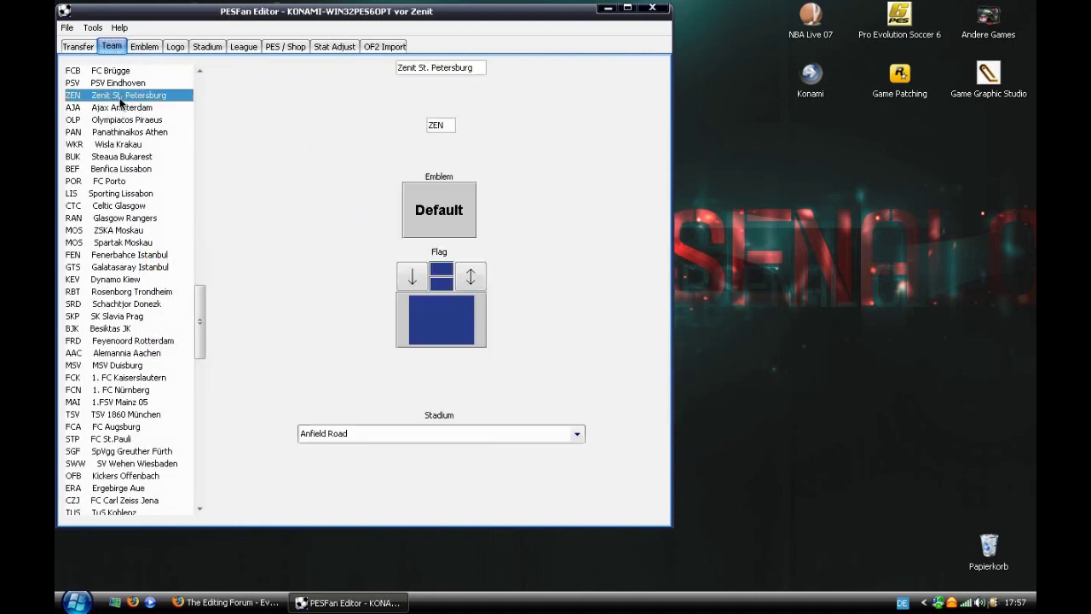
click(409, 194)
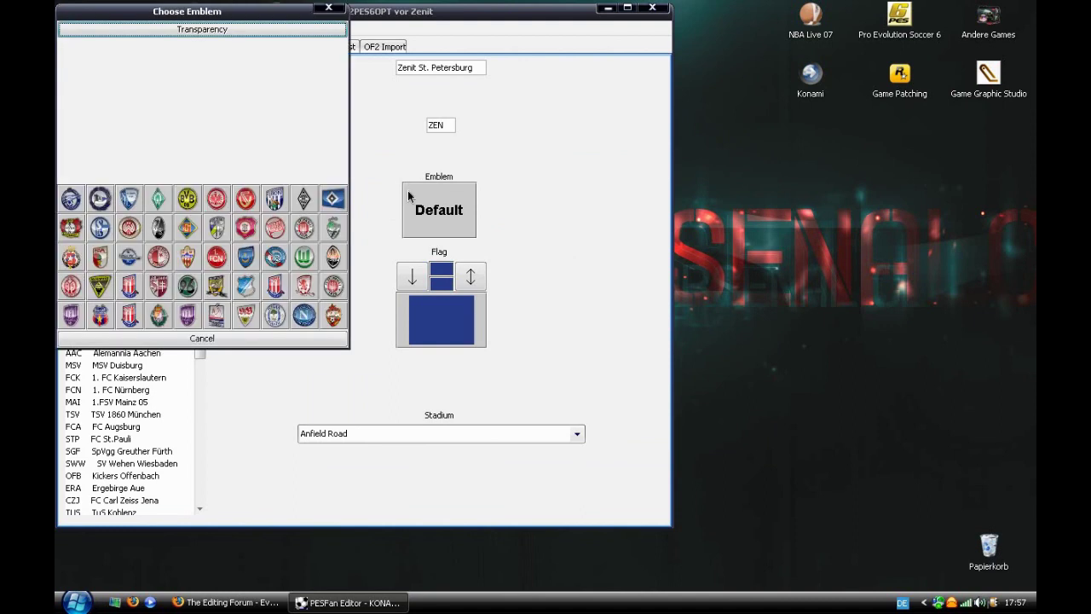
click(75, 198)
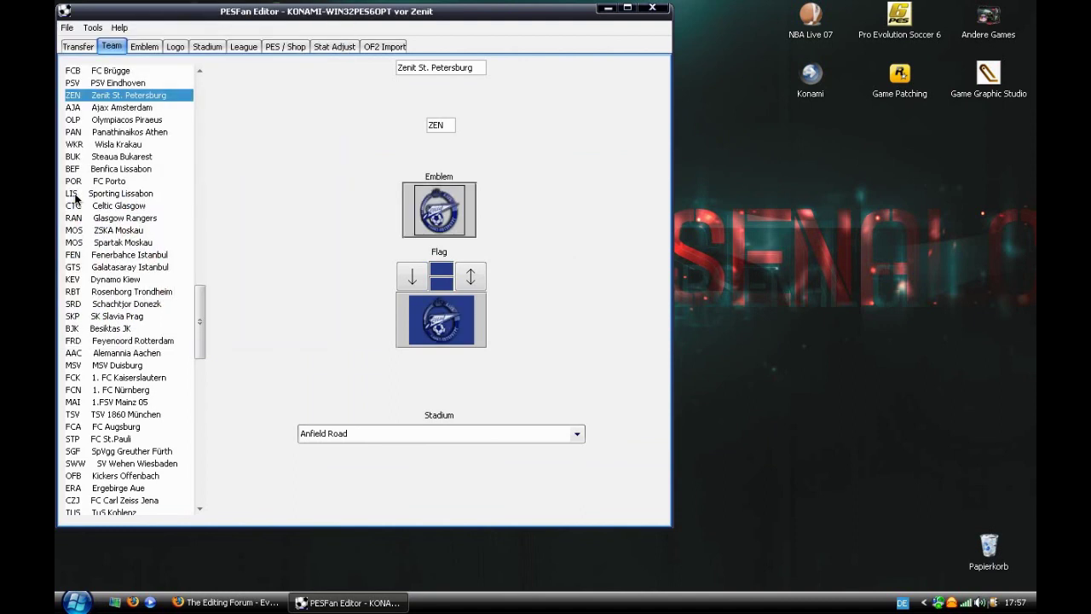
Set both flag background colours of Zenit St. Petersburg to white.
click(447, 271)
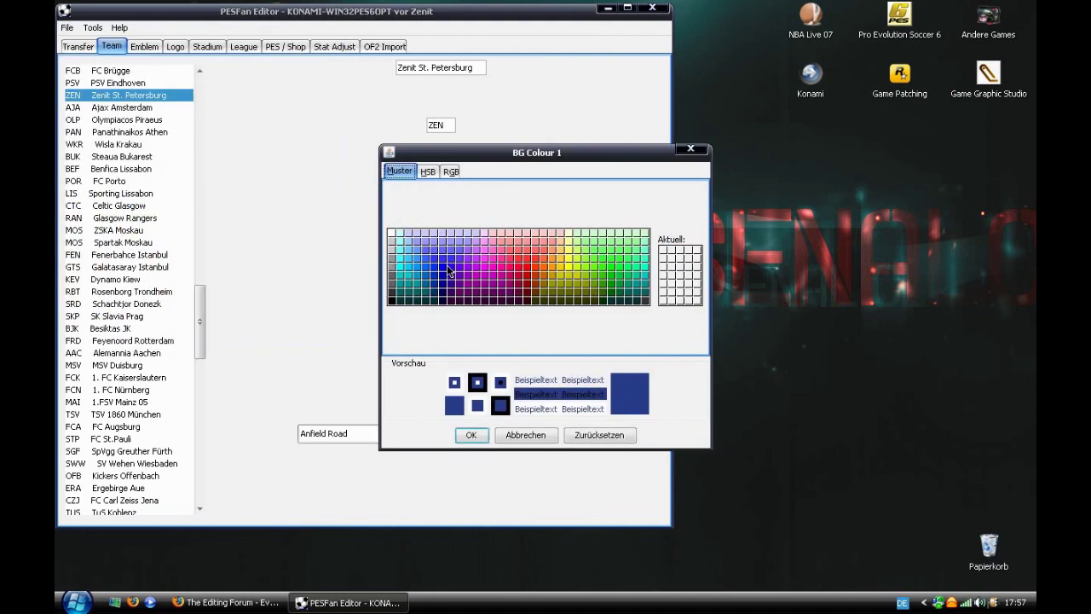
click(401, 237)
click(471, 434)
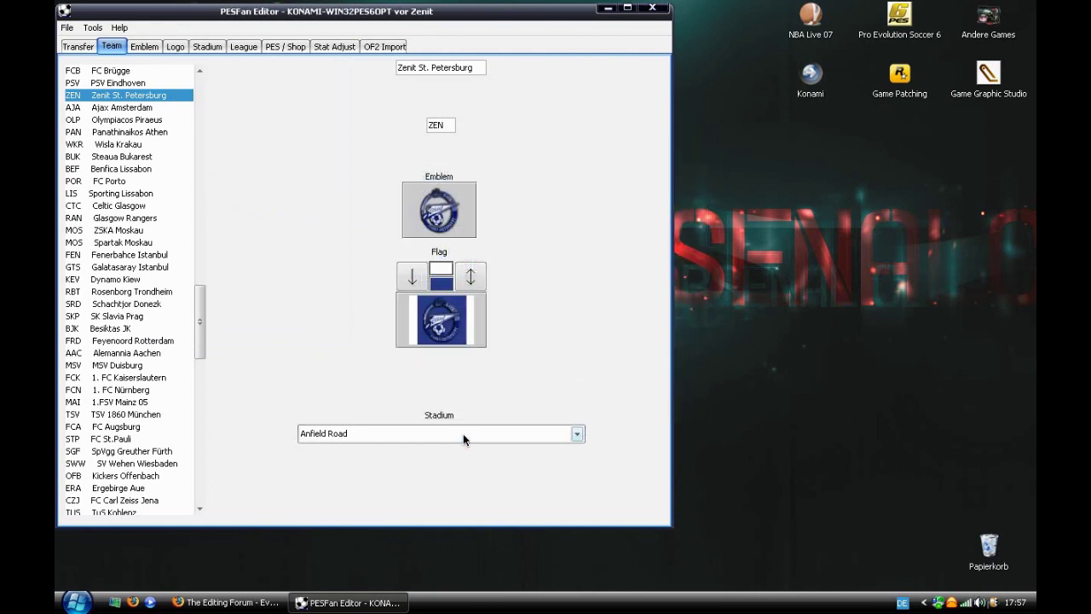
click(442, 285)
click(397, 236)
click(469, 435)
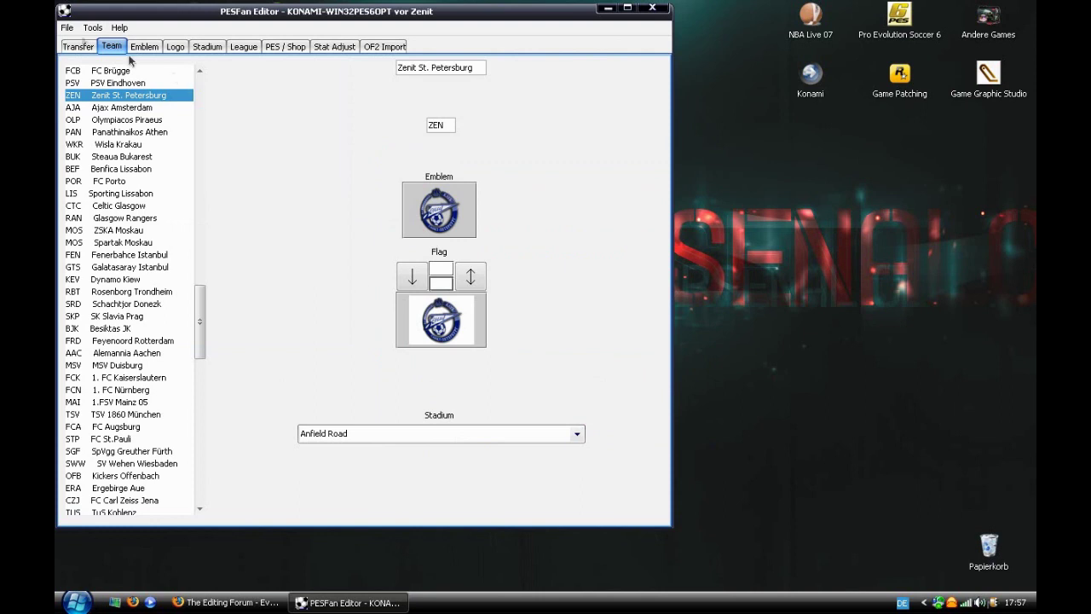
Save the changes to the option file and close PESFan Editor.
click(67, 29)
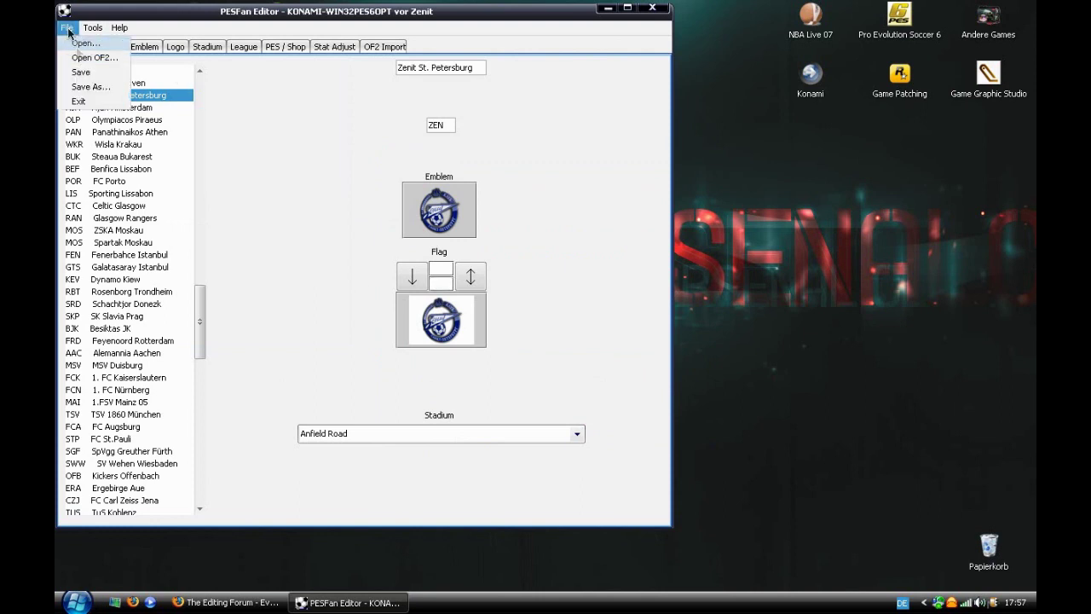
click(82, 73)
click(362, 312)
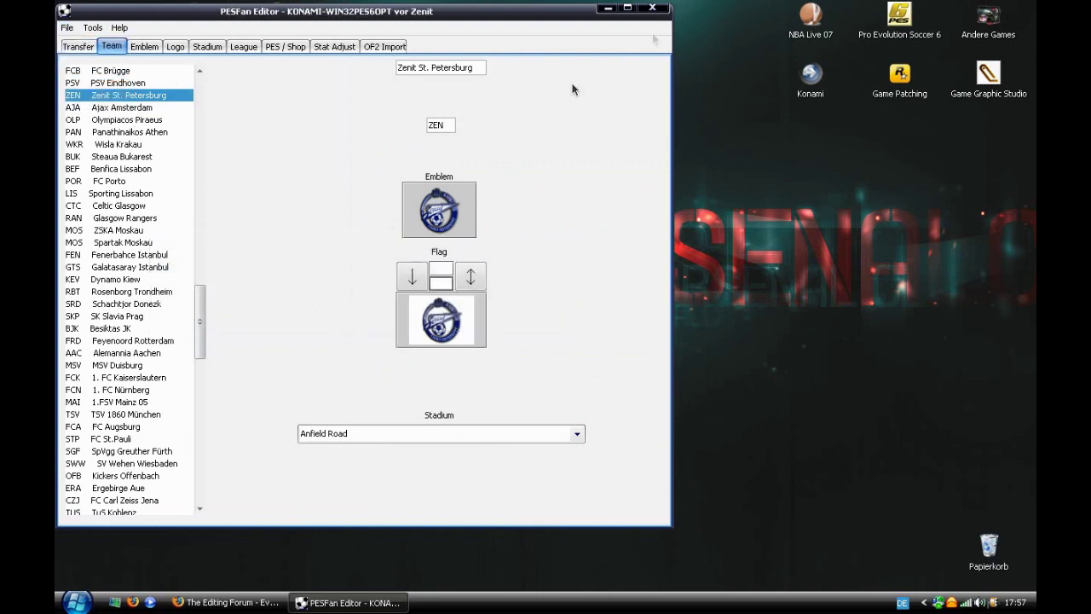
click(652, 8)
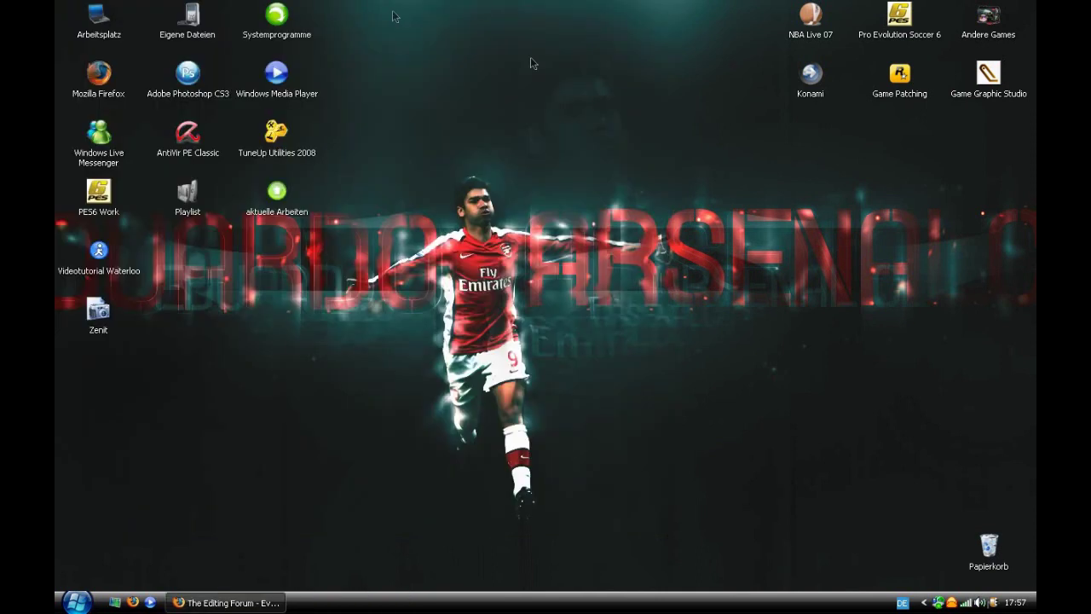
In folder1 of the Konami PES6 save directory, rename the option file backup "KONAMI-WIN32PES6OPT vor Zenit" to KONAMI-WIN32PES6OPT and close the folder.
double_click(202, 25)
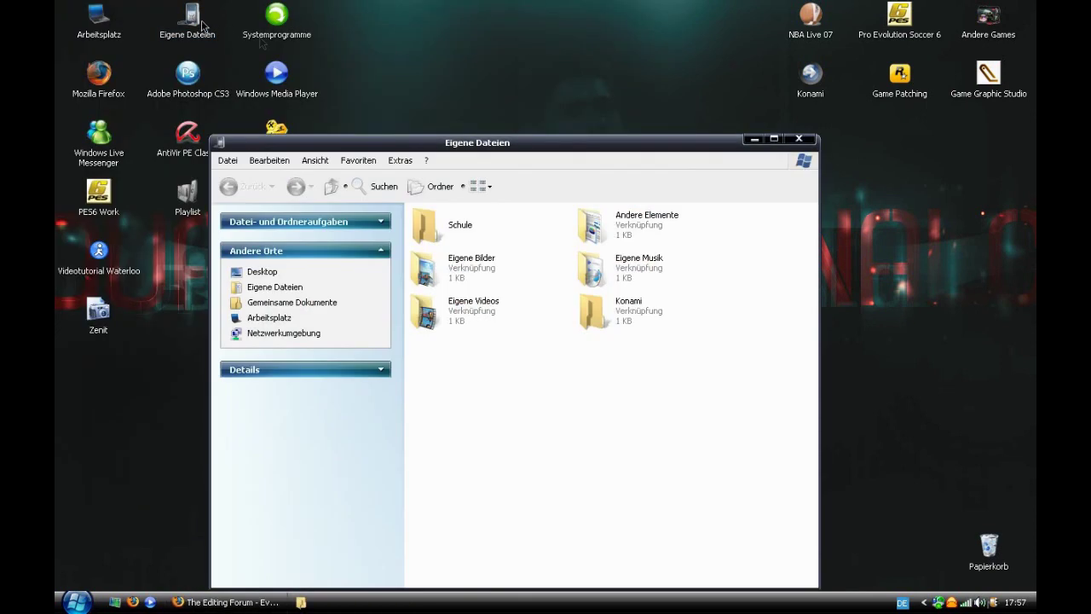
double_click(612, 311)
double_click(470, 228)
double_click(440, 224)
double_click(443, 227)
scroll(721, 346, down, 5)
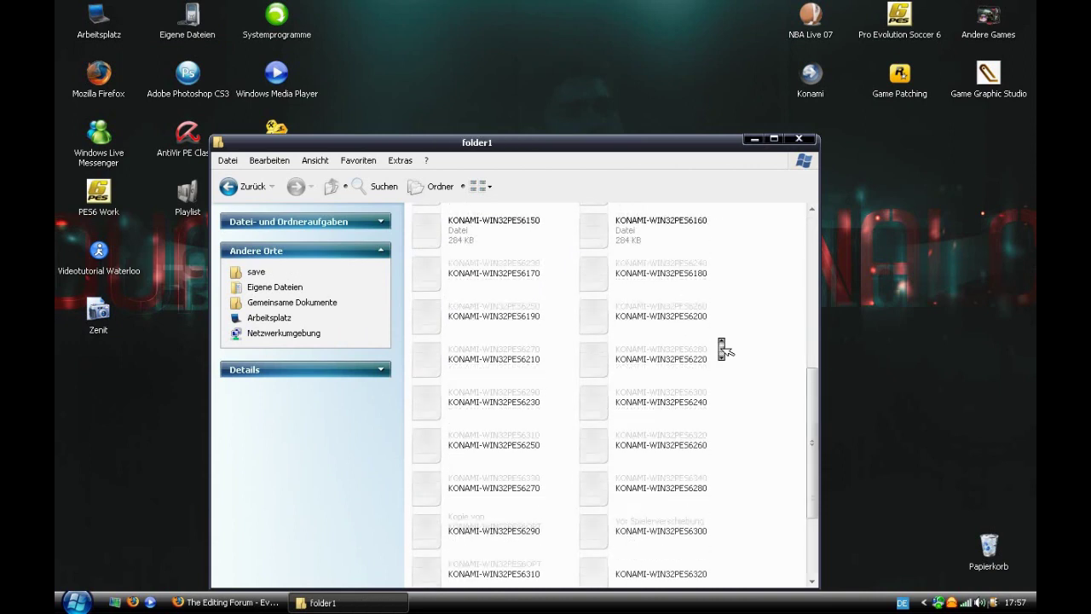
drag(465, 567, 768, 537)
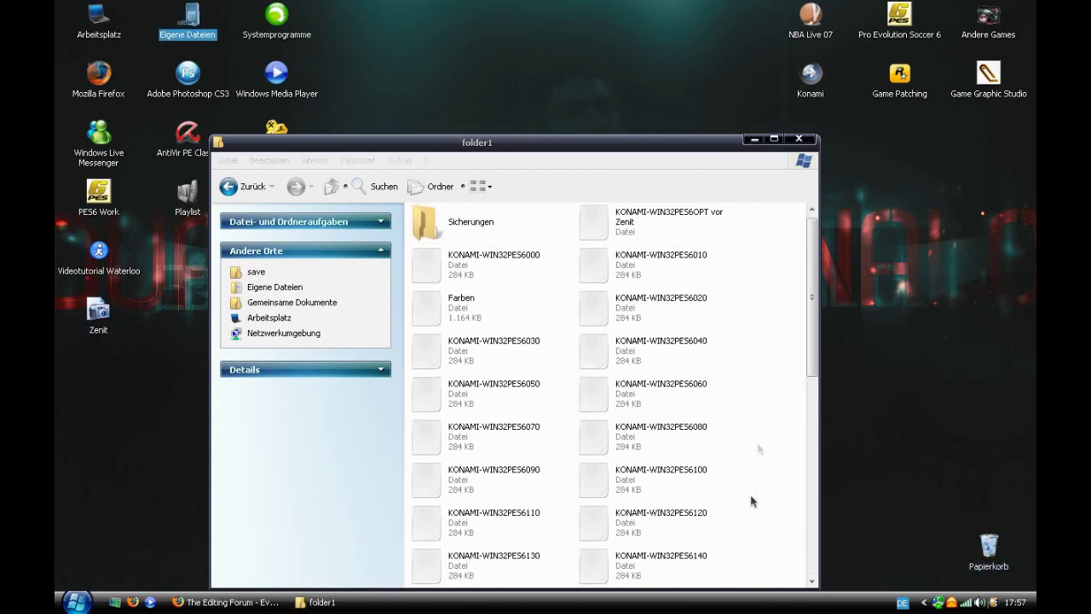
click(692, 220)
click(716, 214)
drag(713, 223, 824, 235)
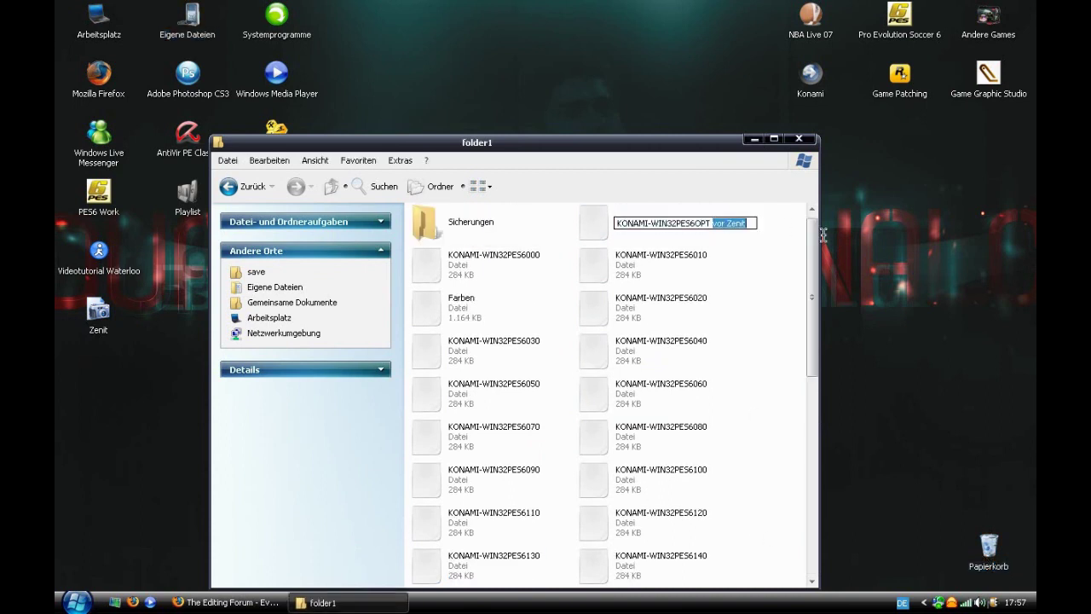
click(750, 279)
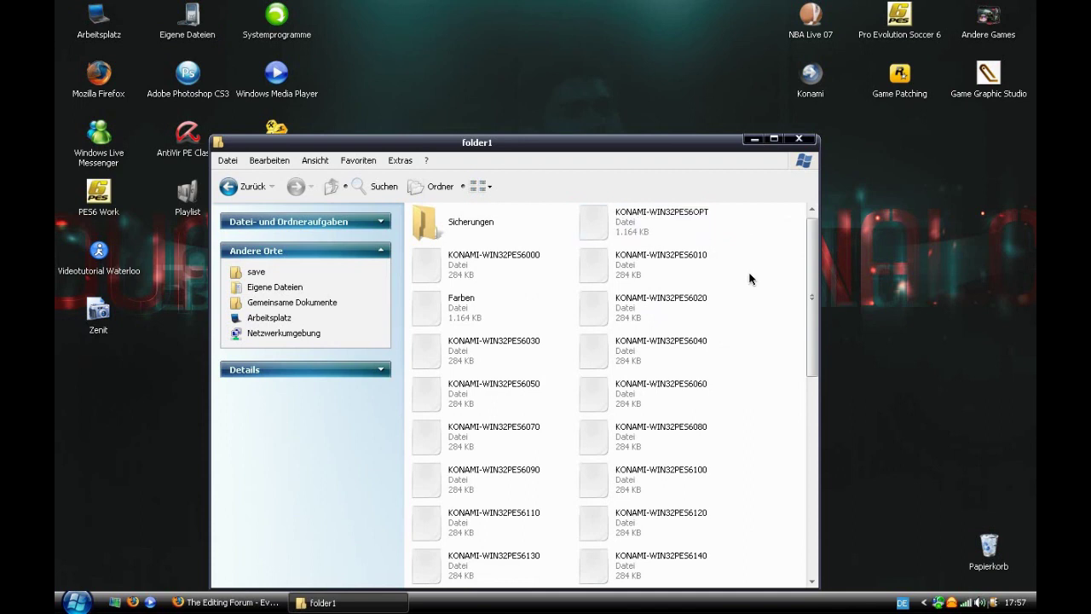
click(806, 140)
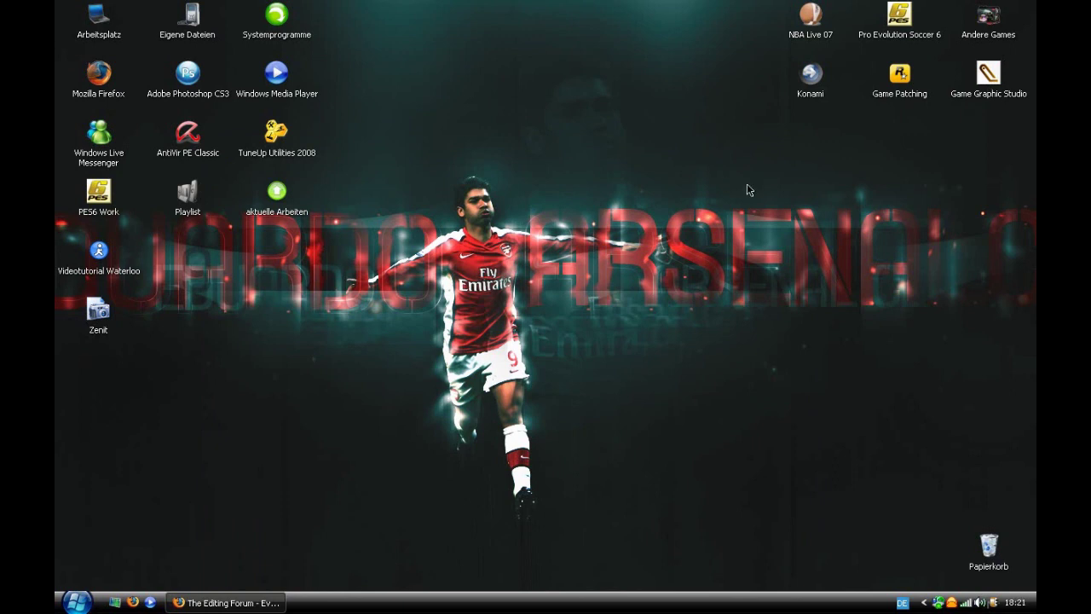
Start Game Graphic Studio, load 0_text and go to file 6565.
double_click(1010, 100)
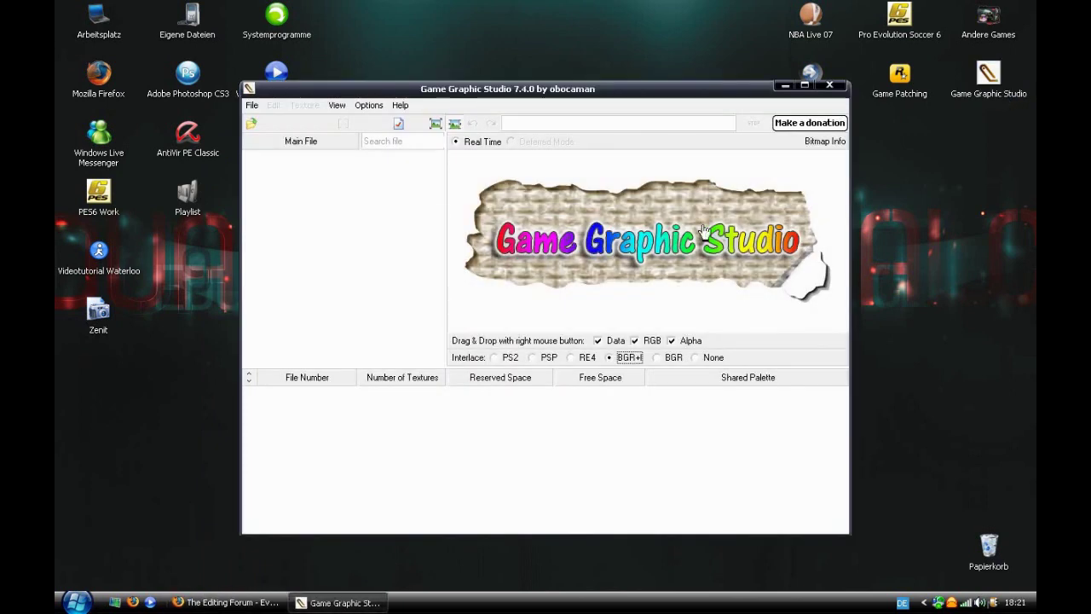
click(252, 126)
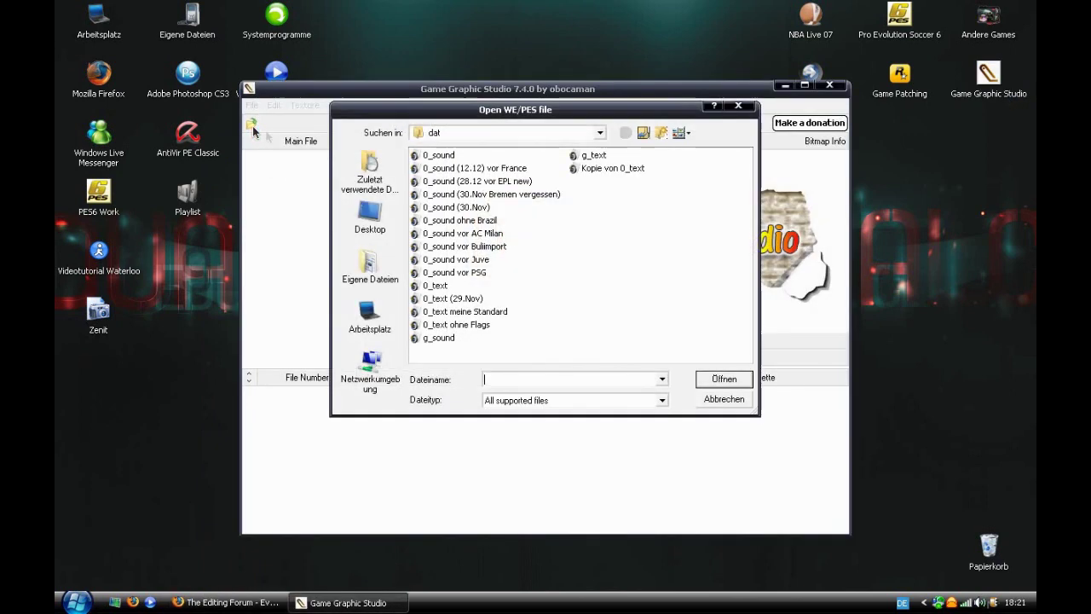
double_click(435, 286)
click(518, 335)
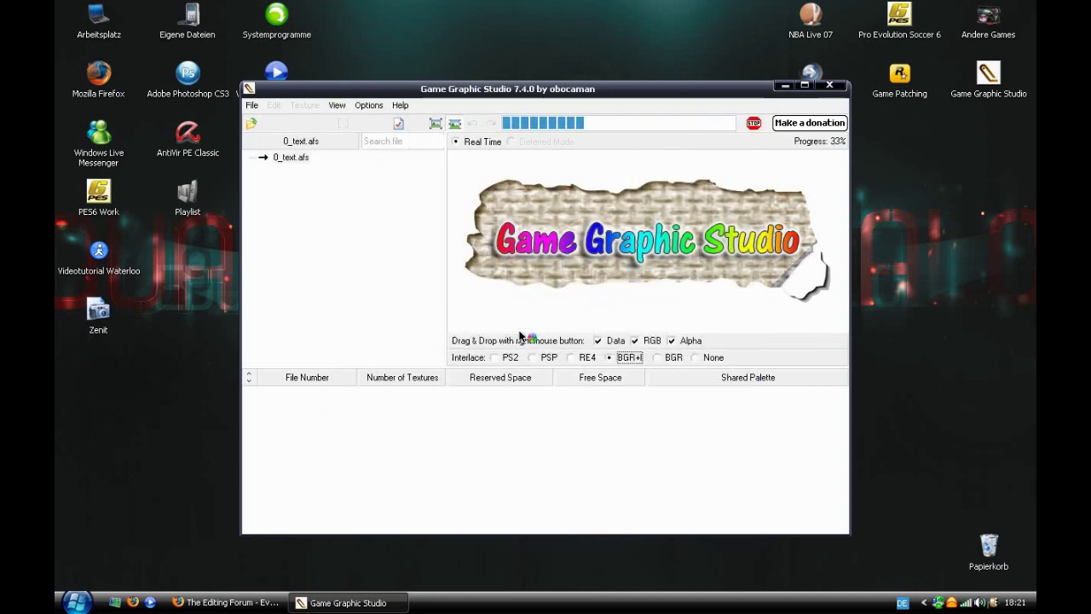
click(431, 248)
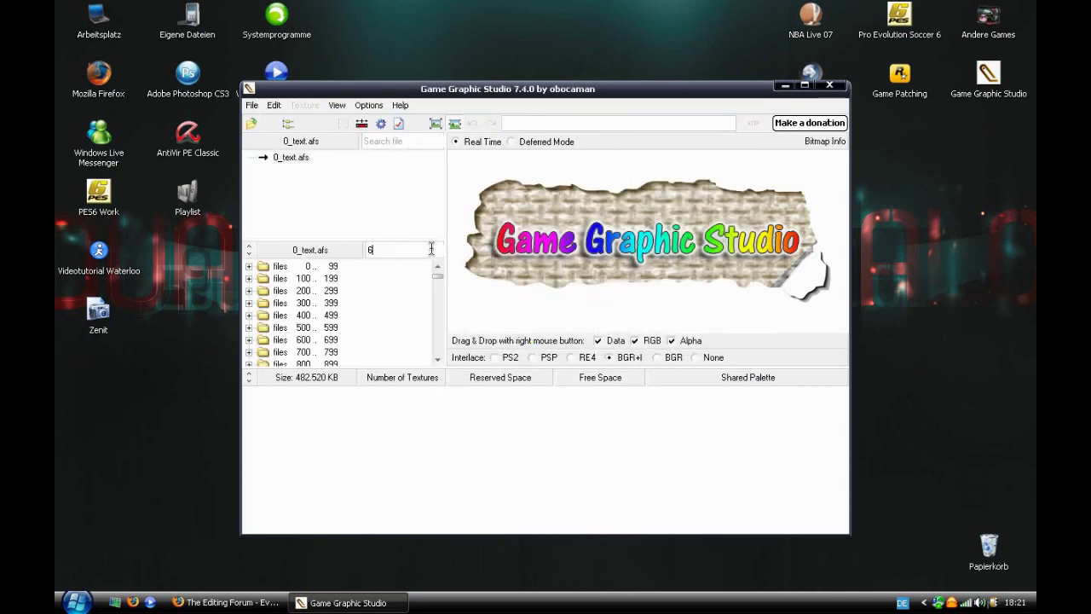
text(6565)
key(Return)
Load the Keeper Kit Edited image from the Zenit Kits folder and import it into the first three textures of file 6565.
click(251, 125)
click(371, 219)
double_click(436, 272)
double_click(428, 196)
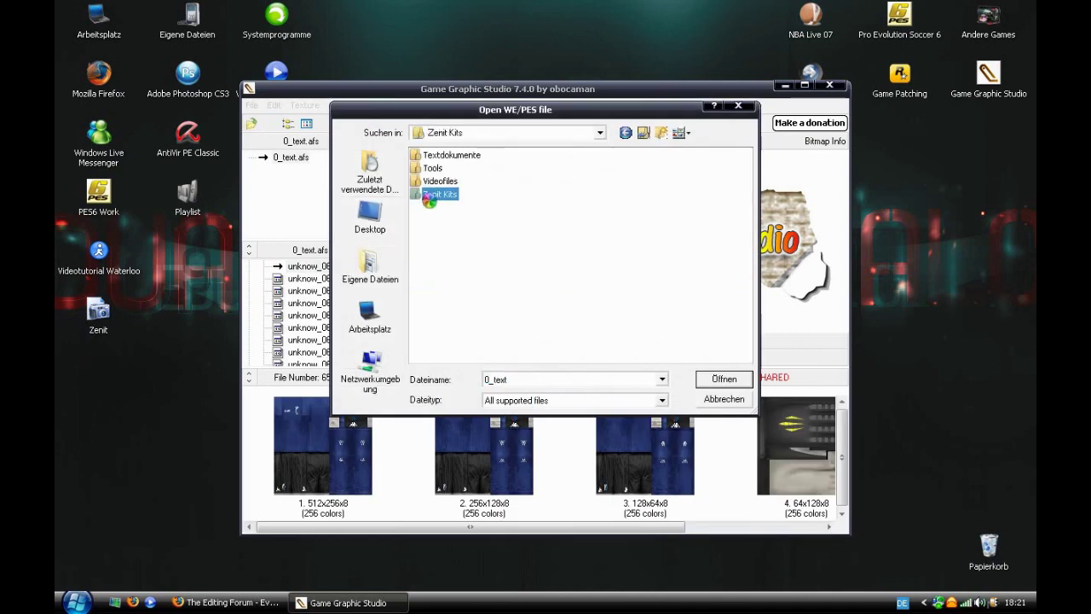
double_click(450, 169)
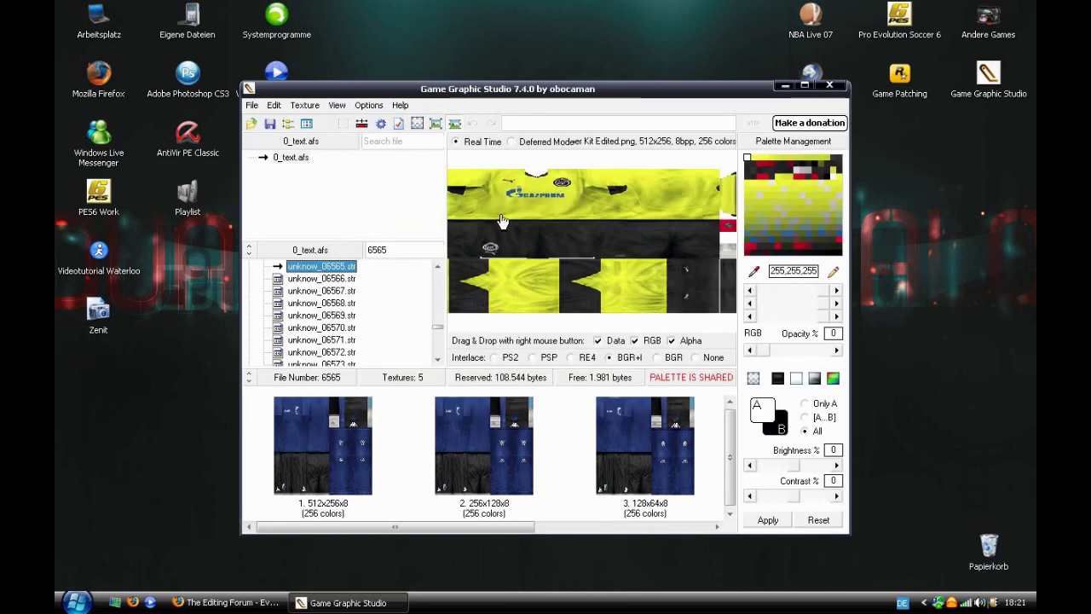
drag(504, 225, 323, 443)
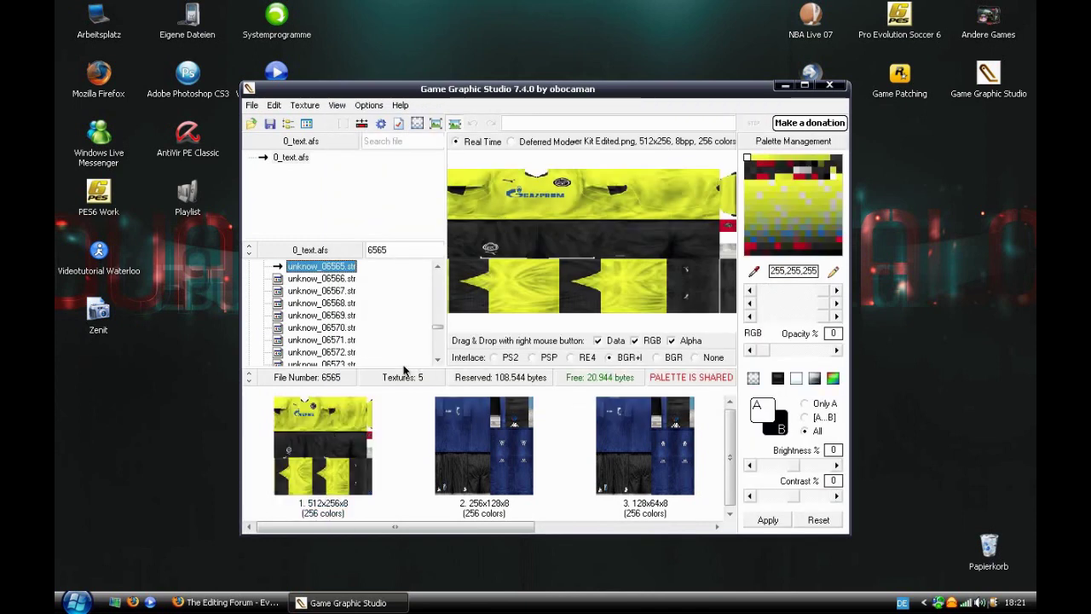
drag(569, 256, 484, 445)
drag(569, 256, 646, 445)
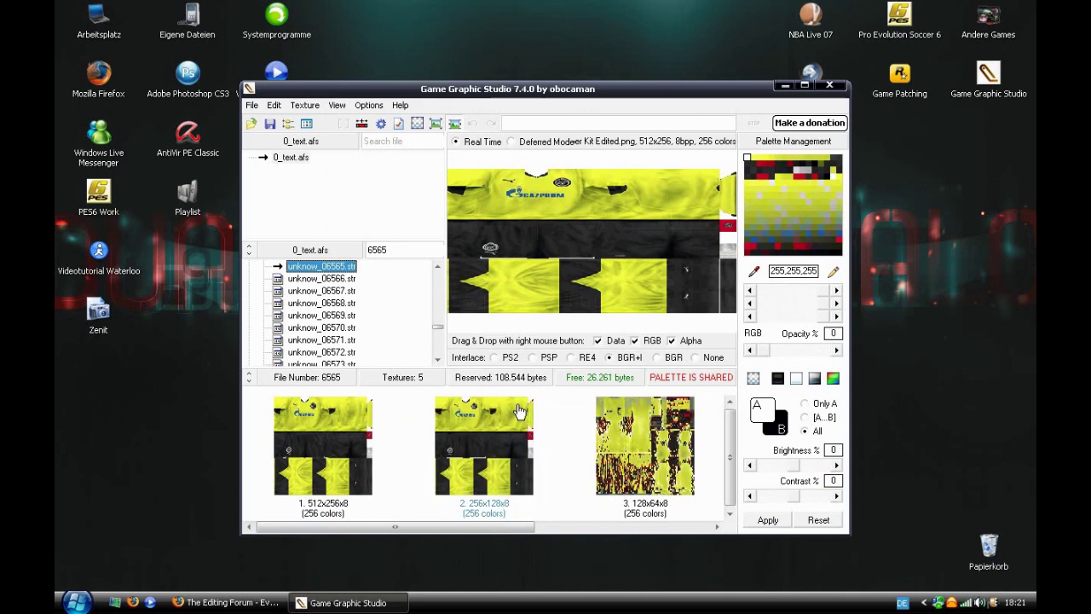
drag(631, 232, 663, 397)
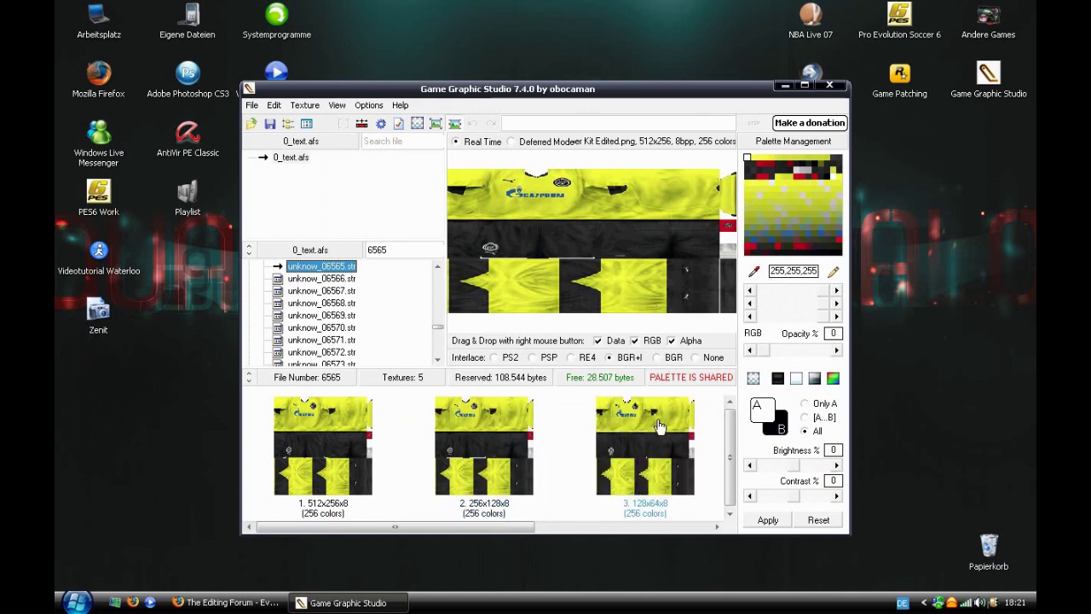
Load the Player Kit Edited image, import it into all three textures of file 6571, and close Game Graphic Studio.
key(Down)
key(Down)
key(Down)
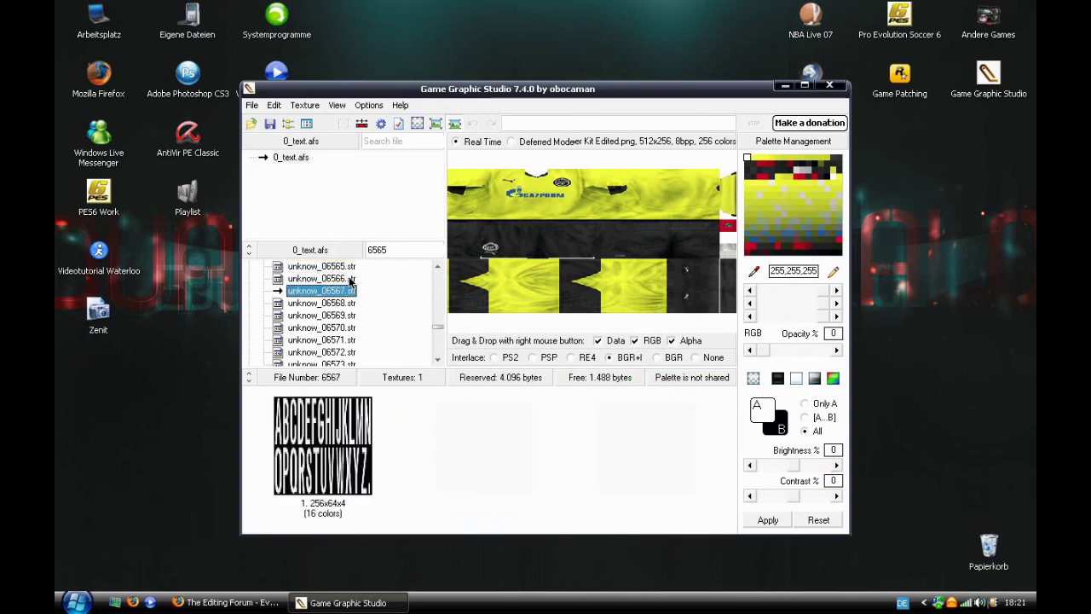
key(Down)
key(Down)
key(Down)
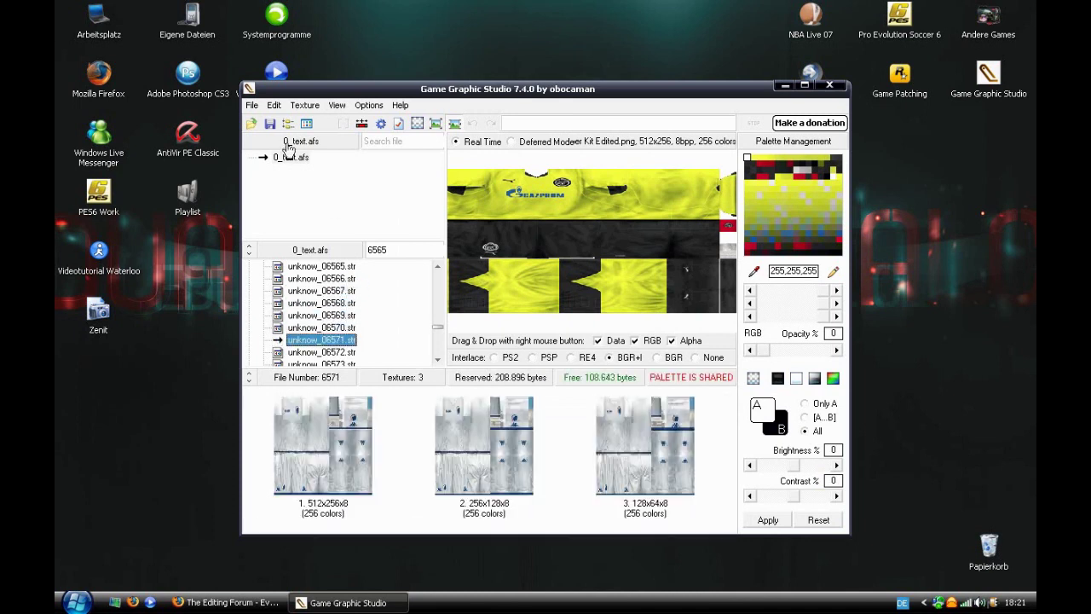
click(252, 123)
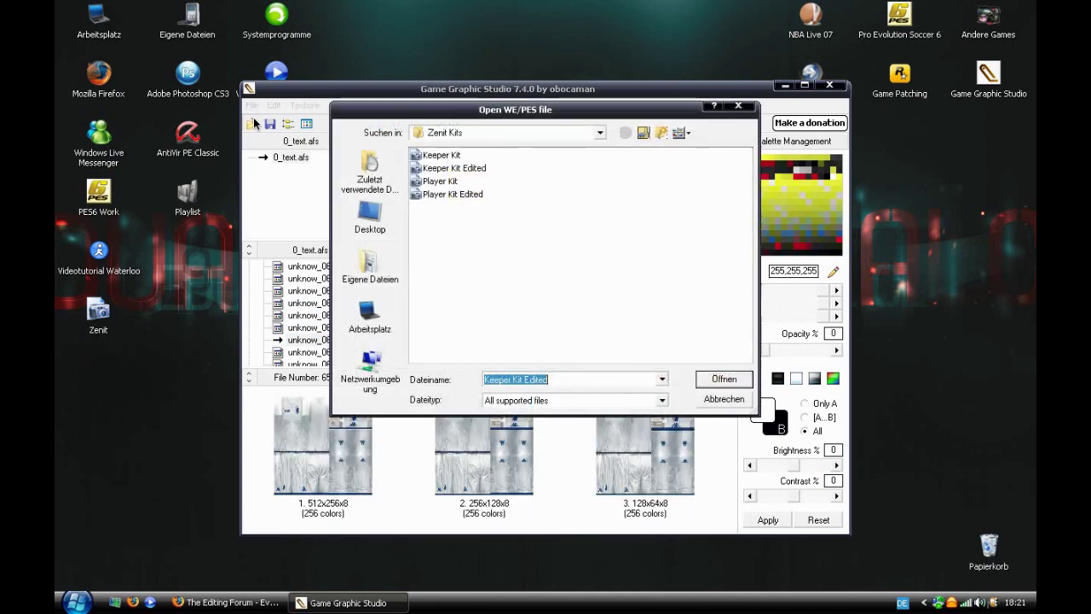
double_click(451, 194)
drag(502, 214, 358, 430)
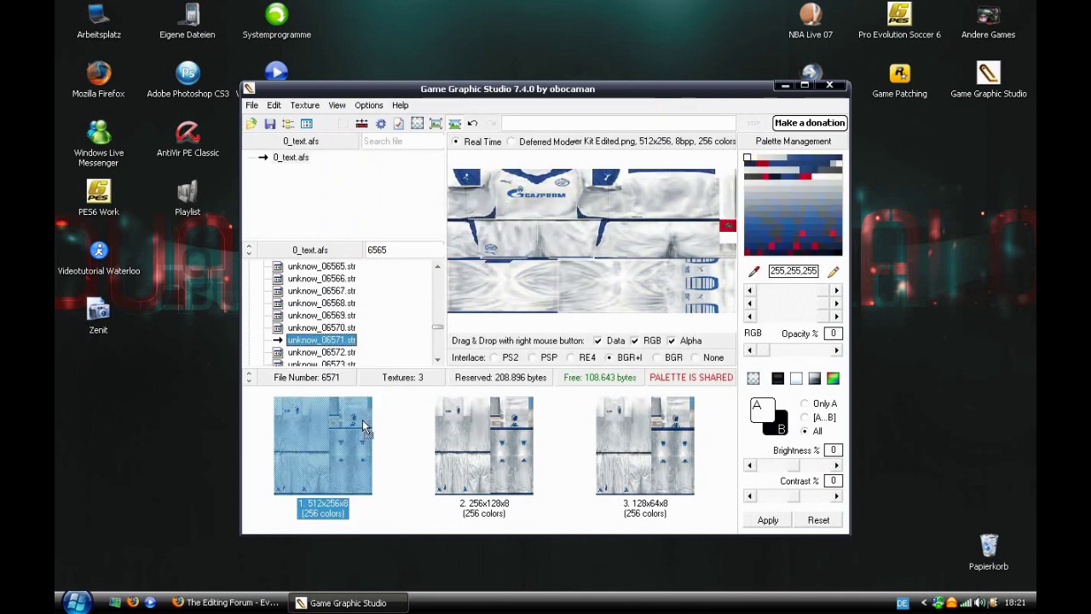
drag(543, 299, 484, 445)
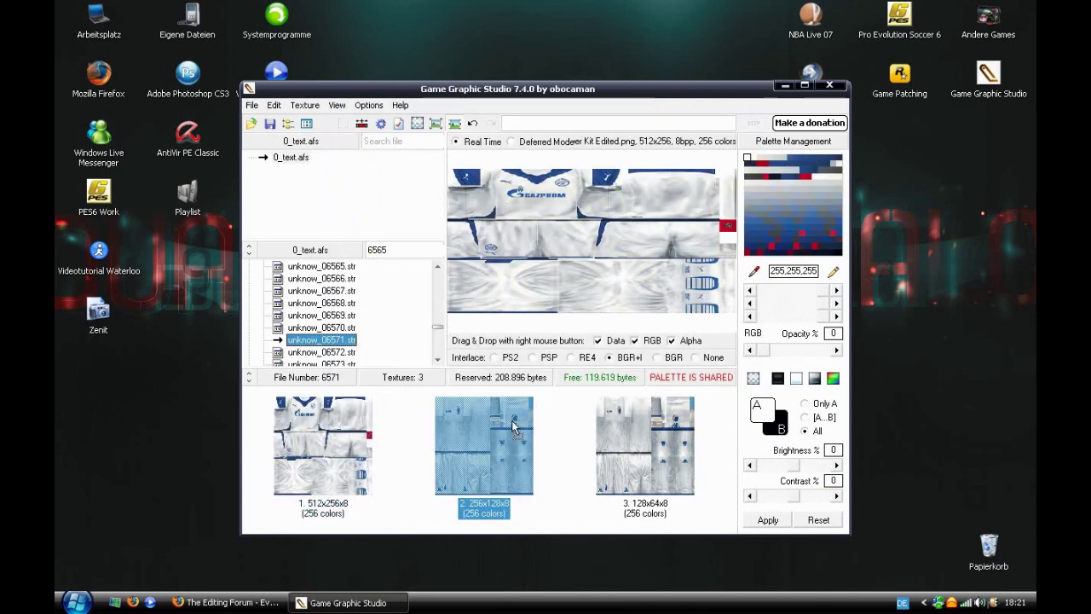
drag(648, 386, 650, 425)
click(317, 463)
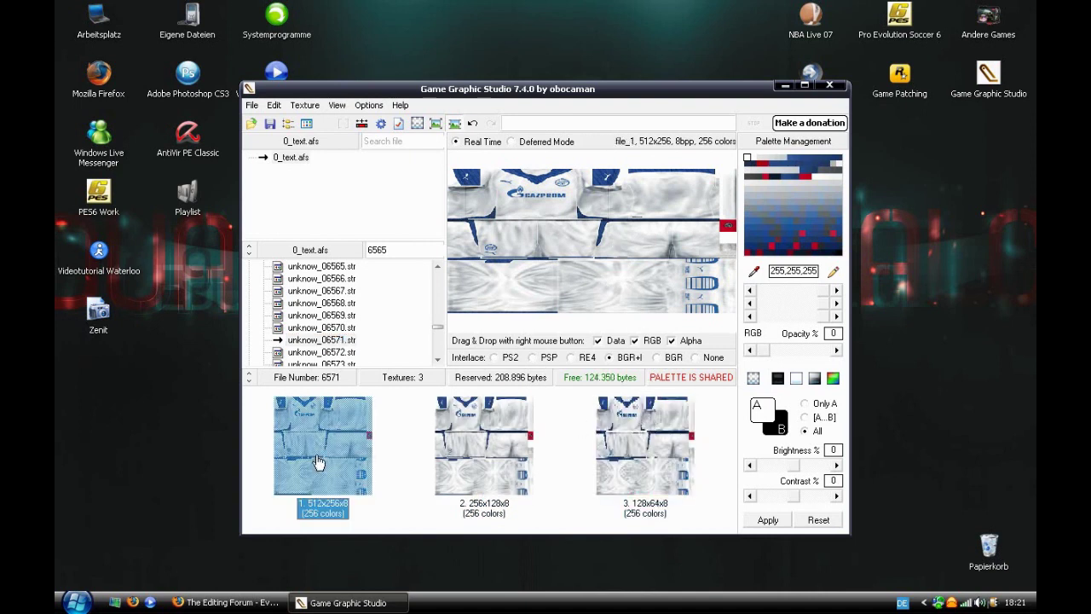
click(830, 86)
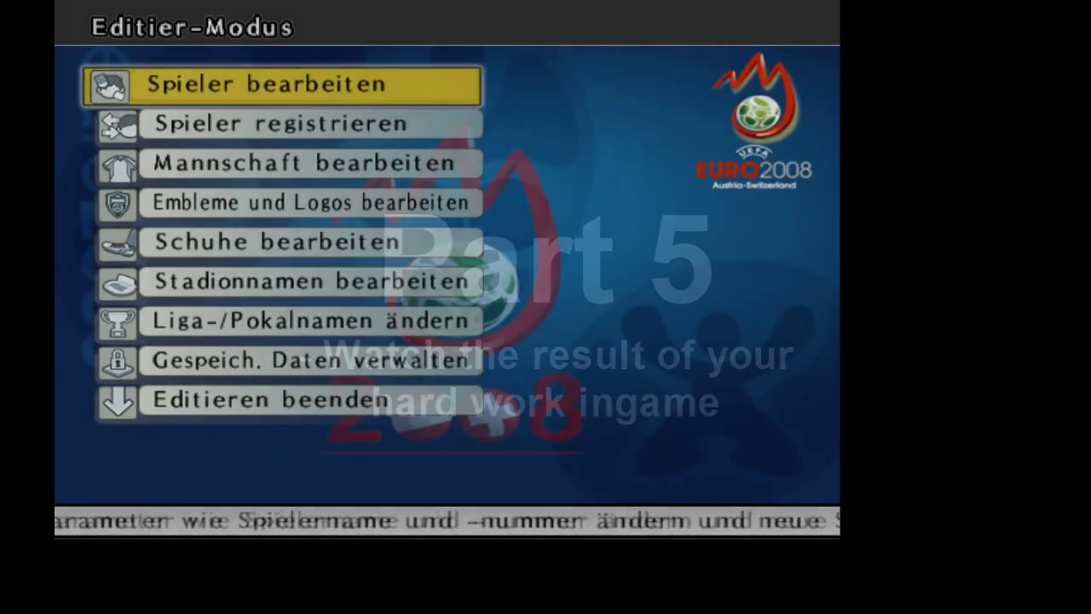
In the PES6 edit mode, open player editing and select Zenit St. Petersburg in Andere Ligen A.
key(Return)
key(Down)
key(Down)
key(Down)
key(Right)
key(Return)
key(Right)
key(Right)
key(Right)
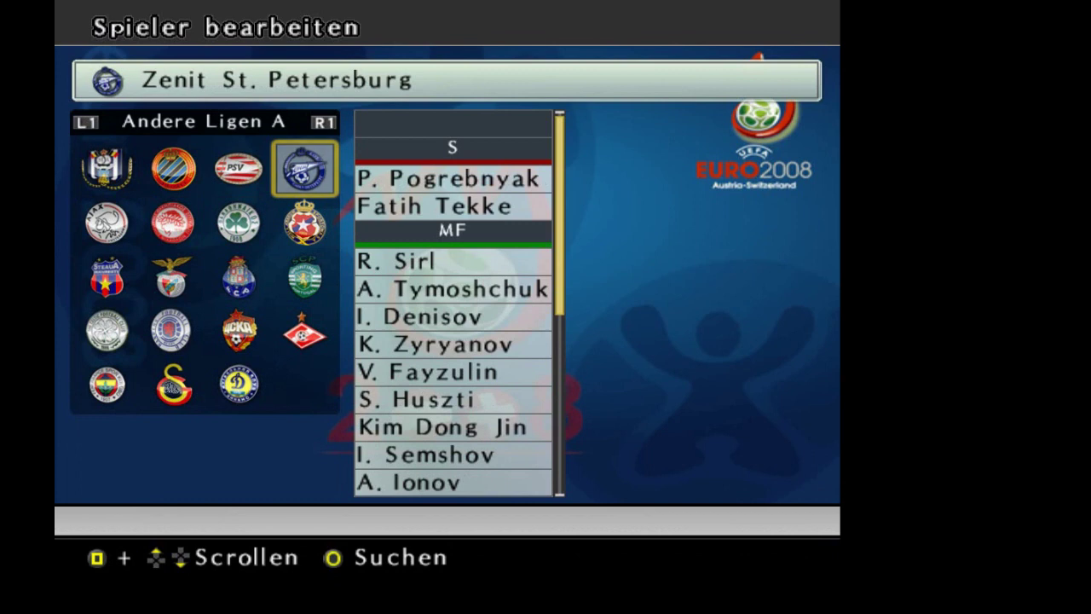
Open the appearance view of Zenit's first striker to check the white player kit, and return to the squad list.
key(Return)
key(Return)
key(Down)
key(Down)
key(Down)
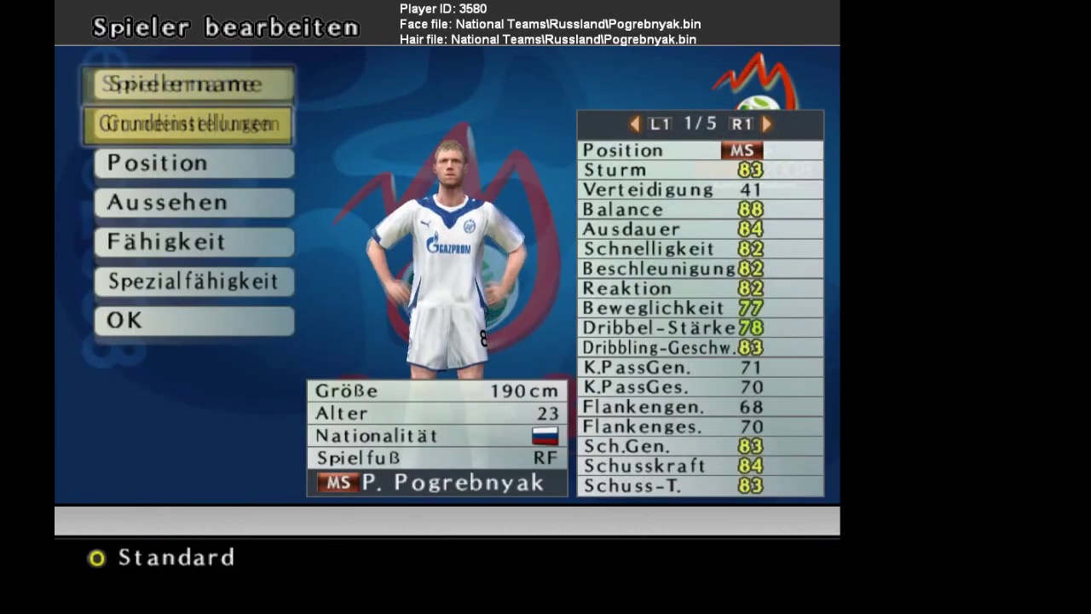
key(Return)
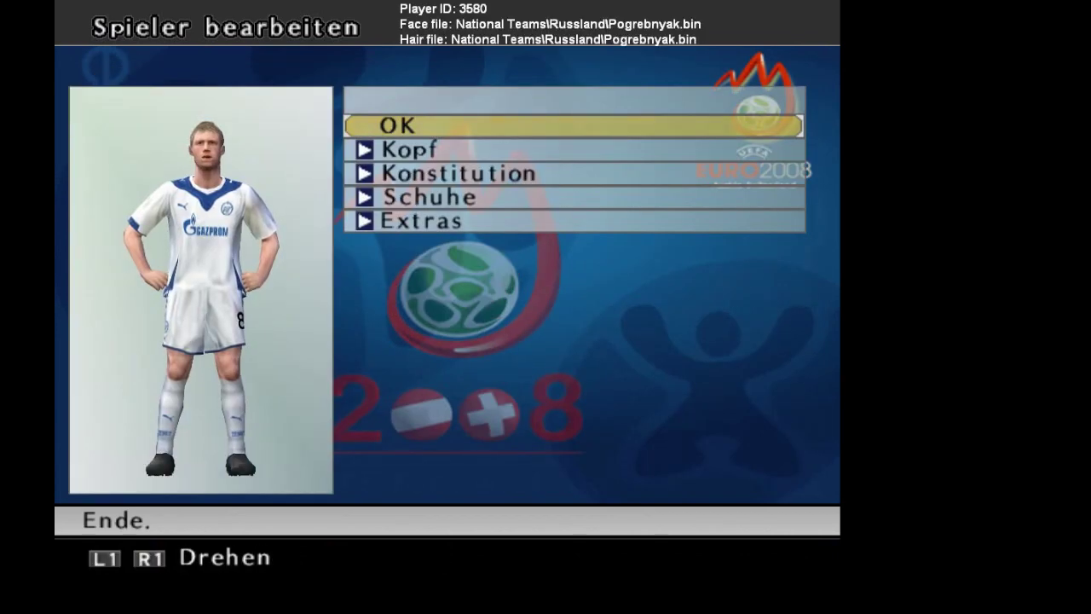
key(Return)
key(Down)
key(Down)
key(Down)
key(Return)
Go through the Zenit squad list down to the goalkeepers to check the kit on each player's portrait.
key(Down)
key(Down)
key(Down)
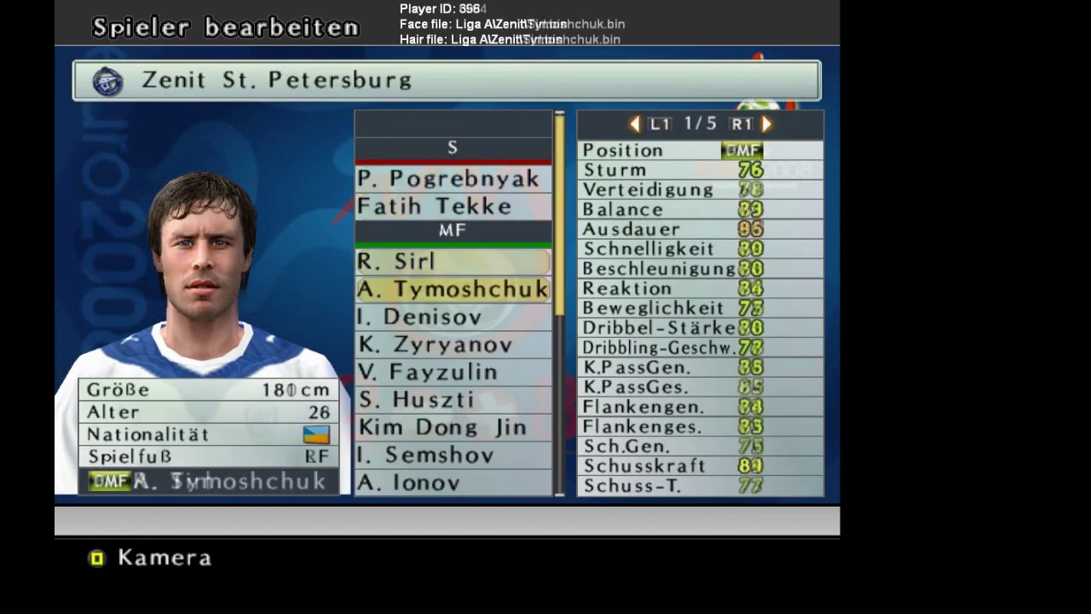
key(Down)
key(Down)
key(Down)
key(Down)
key(Down)
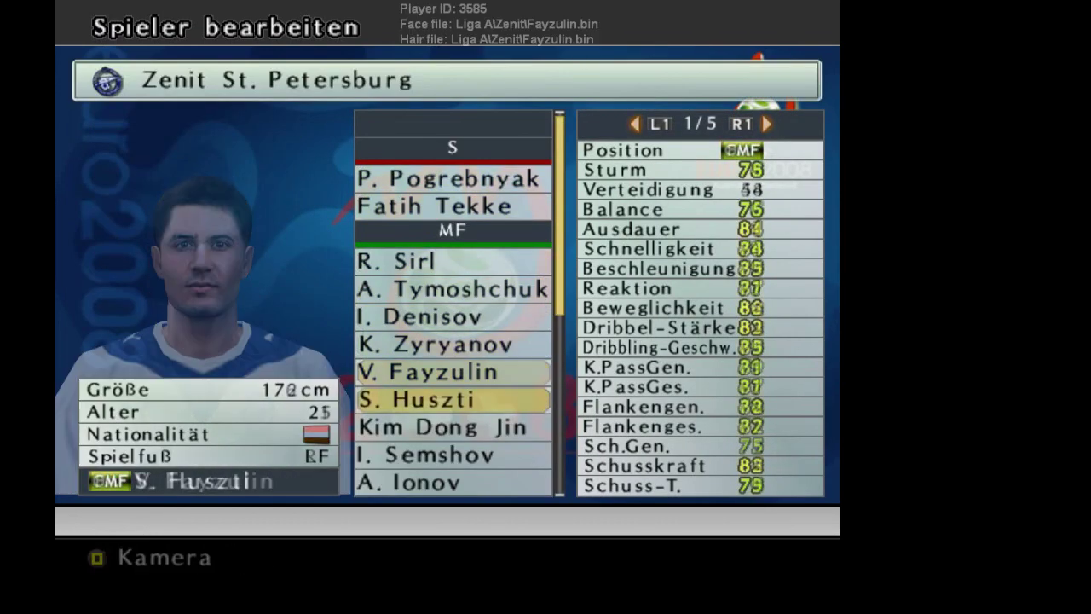
key(Down)
key(Down)
key(Down)
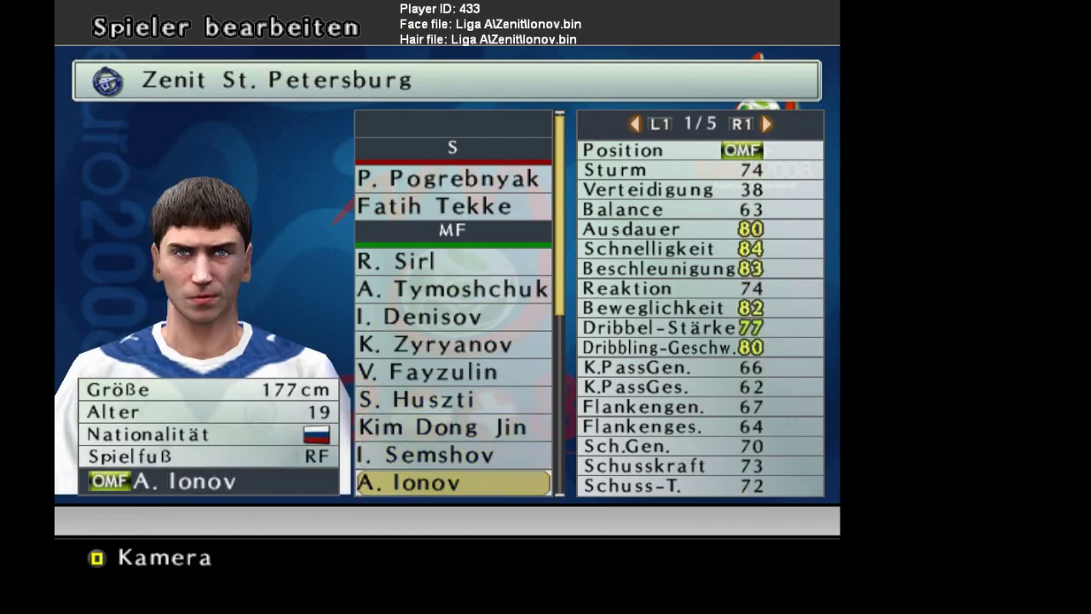
key(Down)
key(Down)
key(Down)
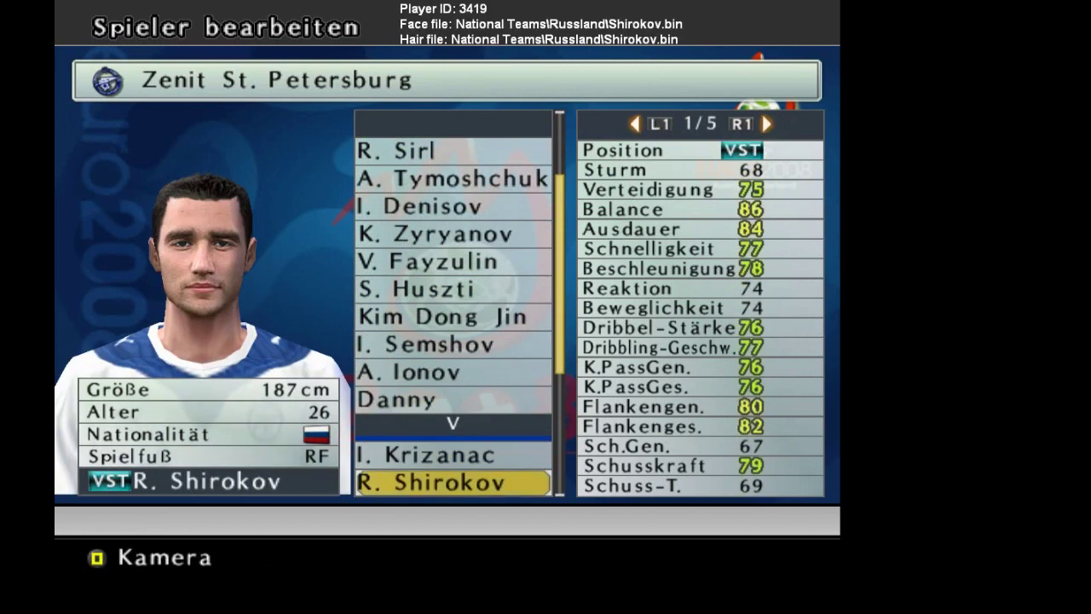
key(Down)
key(Down)
key(Down)
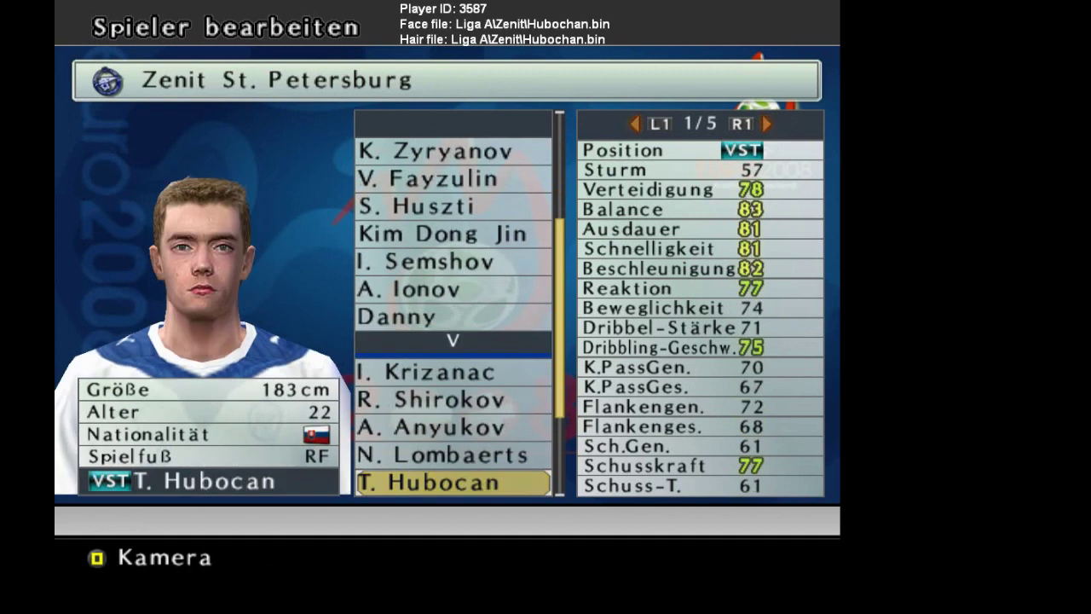
key(Down)
key(Down)
key(Down)
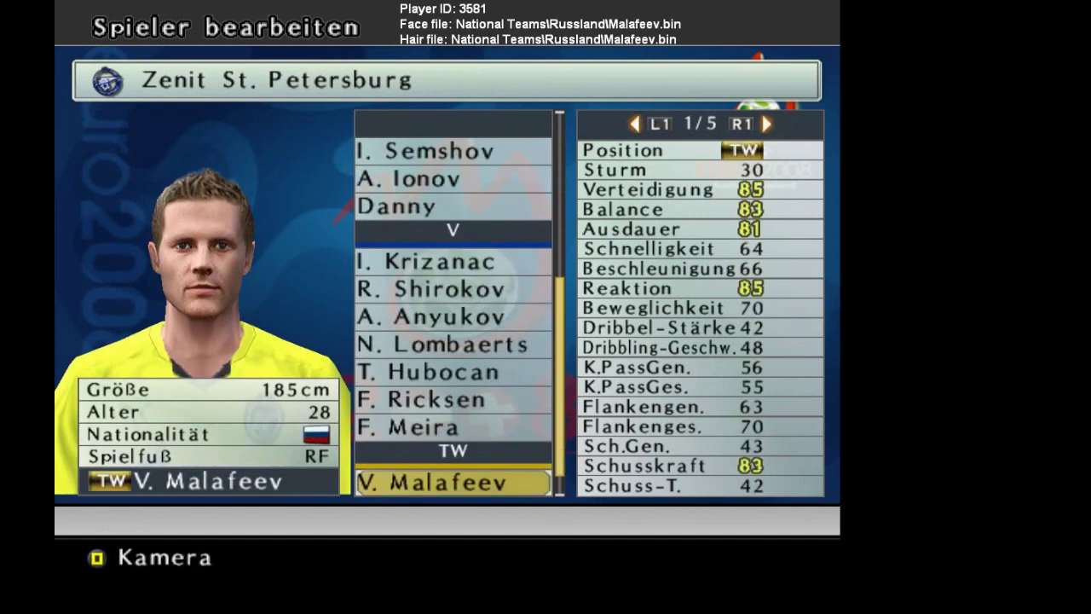
Open the appearance view of Zenit's first goalkeeper to check the yellow keeper kit, and go back to the edit mode menu.
key(Up)
key(Return)
key(Down)
key(Down)
key(Down)
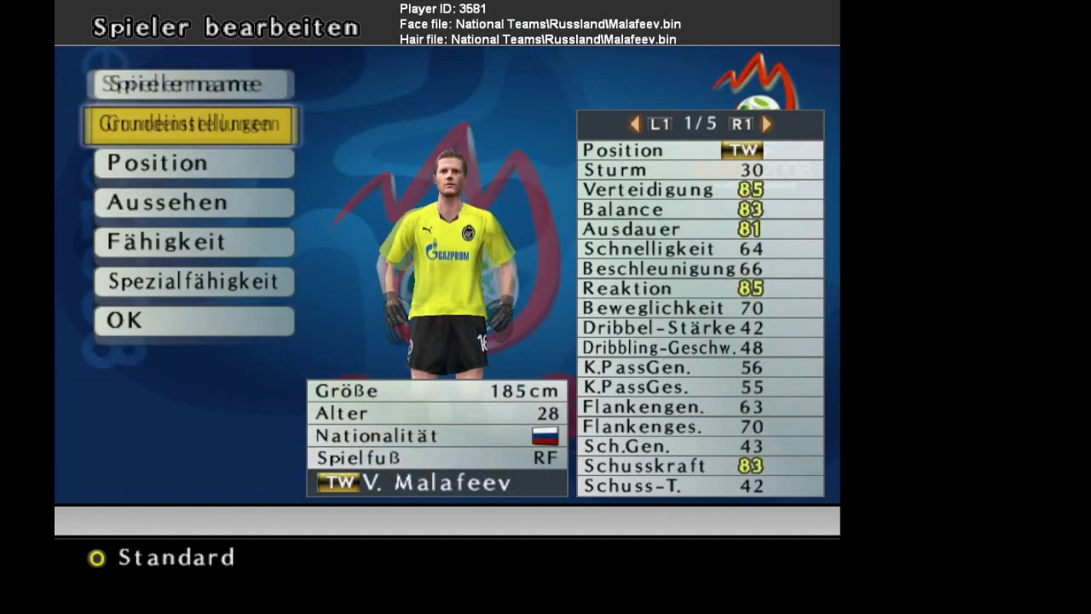
key(Return)
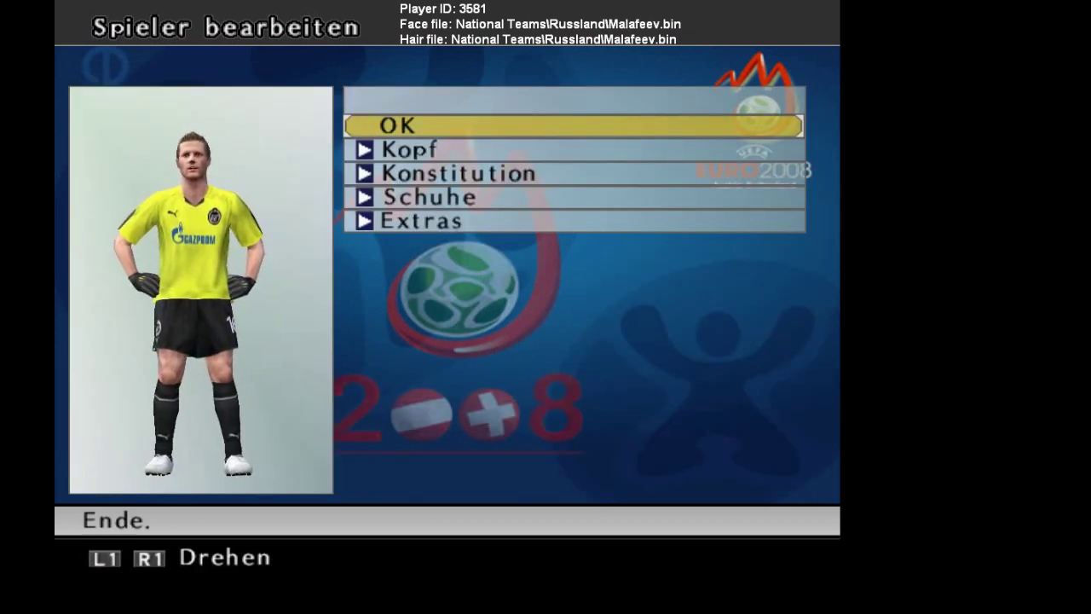
key(Return)
key(Return)
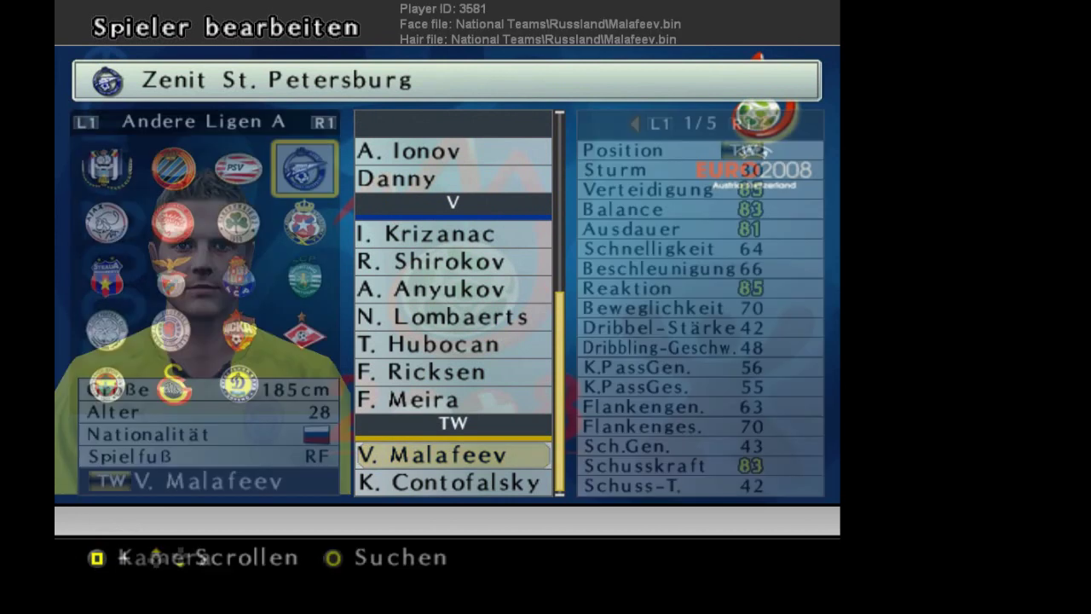
key(Escape)
key(Escape)
key(Up)
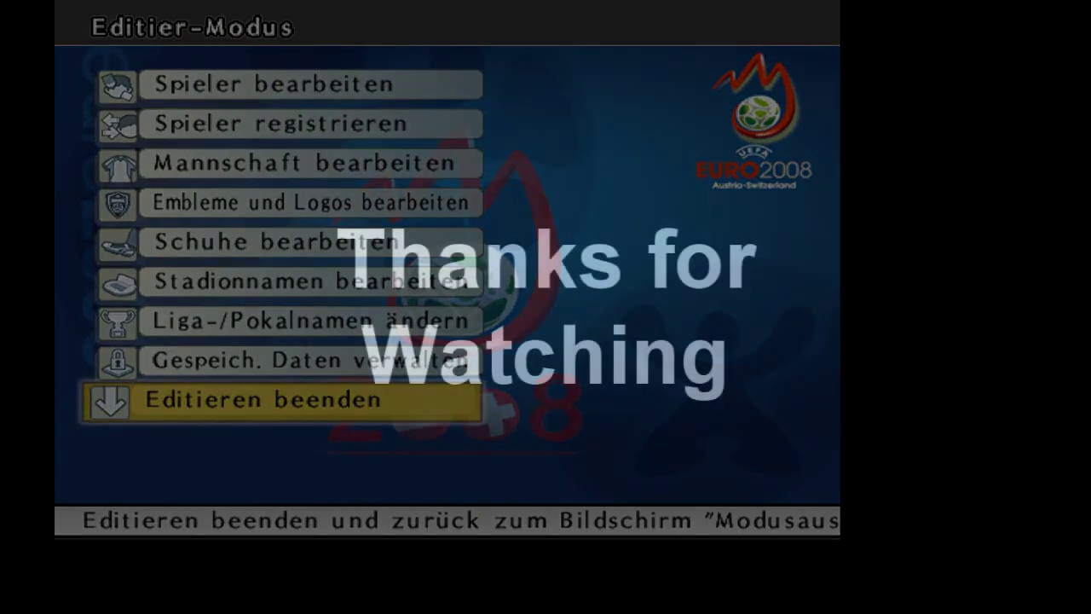